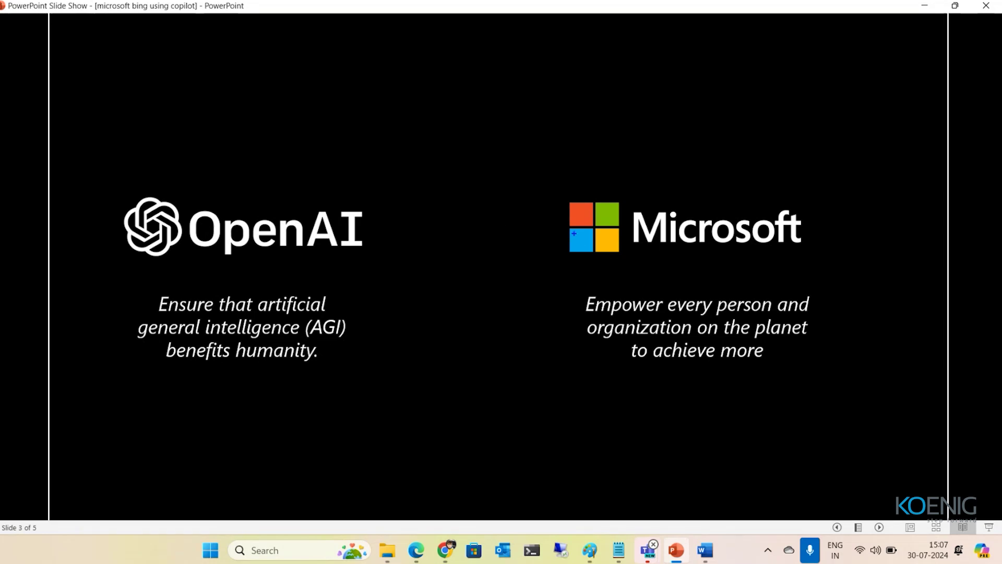
# Ink a V joining the OpenAI and Microsoft logos, with a question mark and underlined AGI beneath
pyautogui.moveTo(373, 231)
pyautogui.mouseDown()
pyautogui.moveTo(427, 293)
pyautogui.moveTo(548, 237)
pyautogui.mouseUp()
pyautogui.moveTo(475, 273)
pyautogui.mouseDown()
pyautogui.moveTo(431, 297)
pyautogui.moveTo(434, 319)
pyautogui.mouseUp()
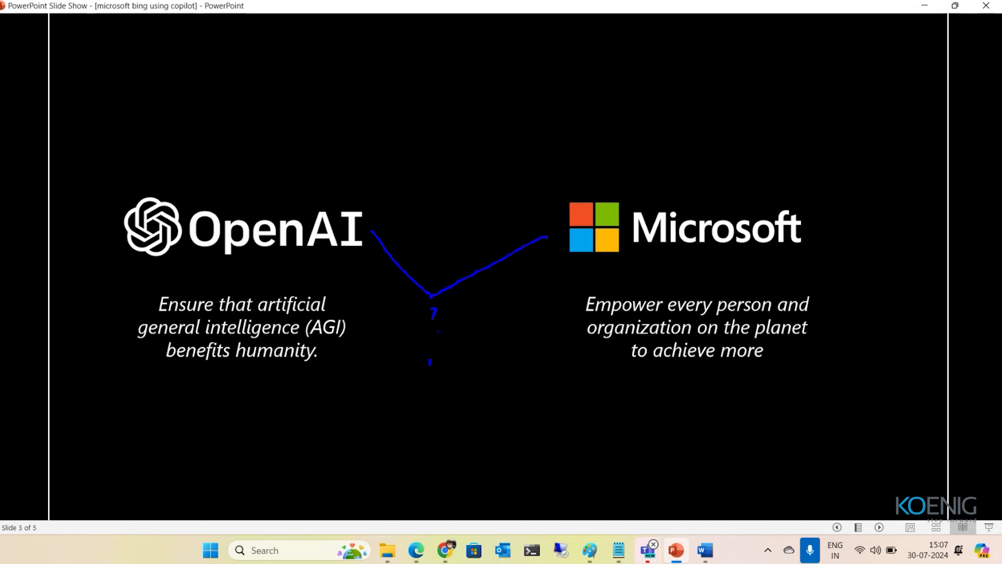
pyautogui.moveTo(425, 381); pyautogui.dragTo(454, 373)
pyautogui.moveTo(464, 364)
pyautogui.mouseDown()
pyautogui.moveTo(463, 380)
pyautogui.moveTo(471, 360)
pyautogui.mouseUp()
pyautogui.moveTo(458, 383)
pyautogui.mouseDown()
pyautogui.moveTo(472, 382)
pyautogui.moveTo(427, 389)
pyautogui.moveTo(480, 390)
pyautogui.mouseUp()
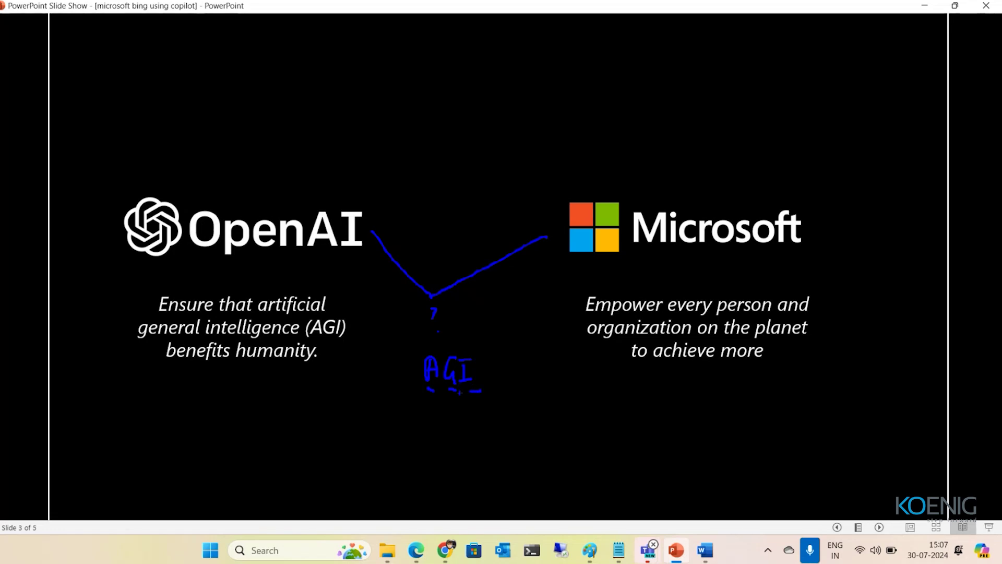
pyautogui.moveTo(472, 390); pyautogui.dragTo(474, 393)
# Mark under AGI, then ink an arrow from AGI to an underlined 'healthcare'
pyautogui.moveTo(473, 389); pyautogui.dragTo(473, 396)
pyautogui.moveTo(448, 400); pyautogui.dragTo(474, 397)
pyautogui.moveTo(494, 382)
pyautogui.mouseDown()
pyautogui.moveTo(556, 374)
pyautogui.moveTo(574, 360)
pyautogui.moveTo(629, 372)
pyautogui.mouseUp()
pyautogui.moveTo(553, 391); pyautogui.dragTo(637, 388)
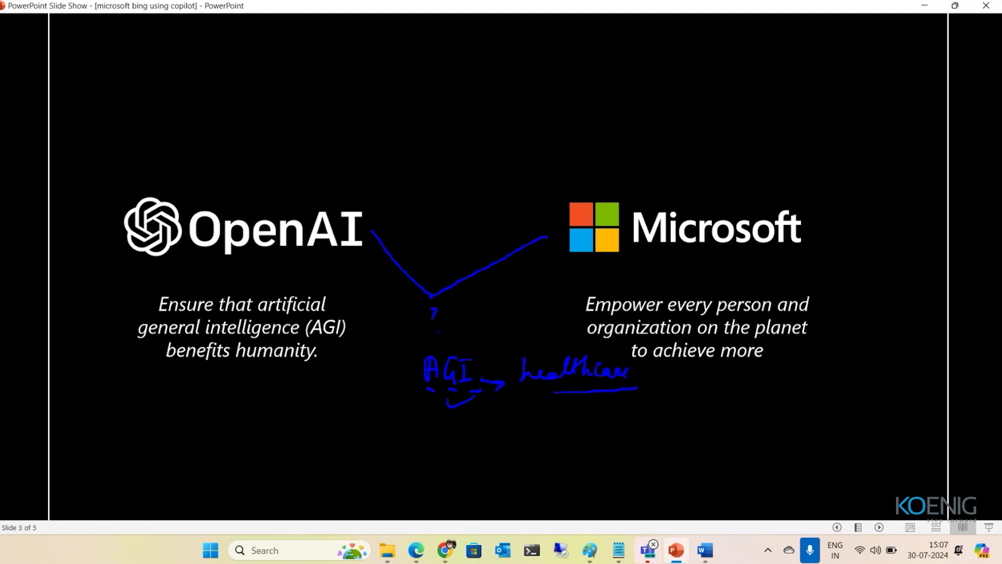
pyautogui.moveTo(489, 359); pyautogui.dragTo(540, 349)
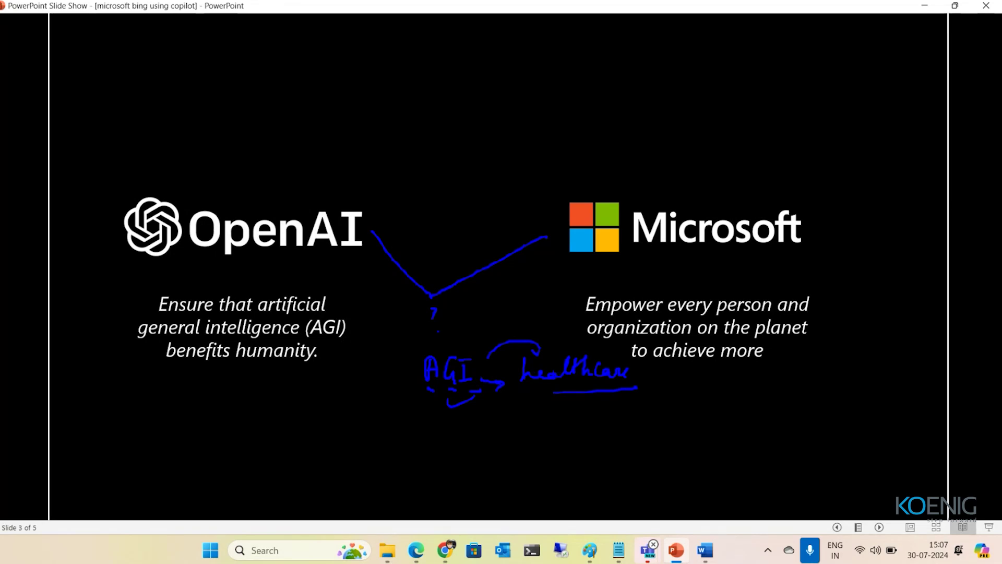
# Ink two more arrows from AGI labelled 'transportation' and 'Climate Change'
pyautogui.moveTo(491, 395)
pyautogui.mouseDown()
pyautogui.moveTo(523, 421)
pyautogui.moveTo(555, 406)
pyautogui.moveTo(580, 420)
pyautogui.moveTo(649, 406)
pyautogui.moveTo(690, 409)
pyautogui.mouseUp()
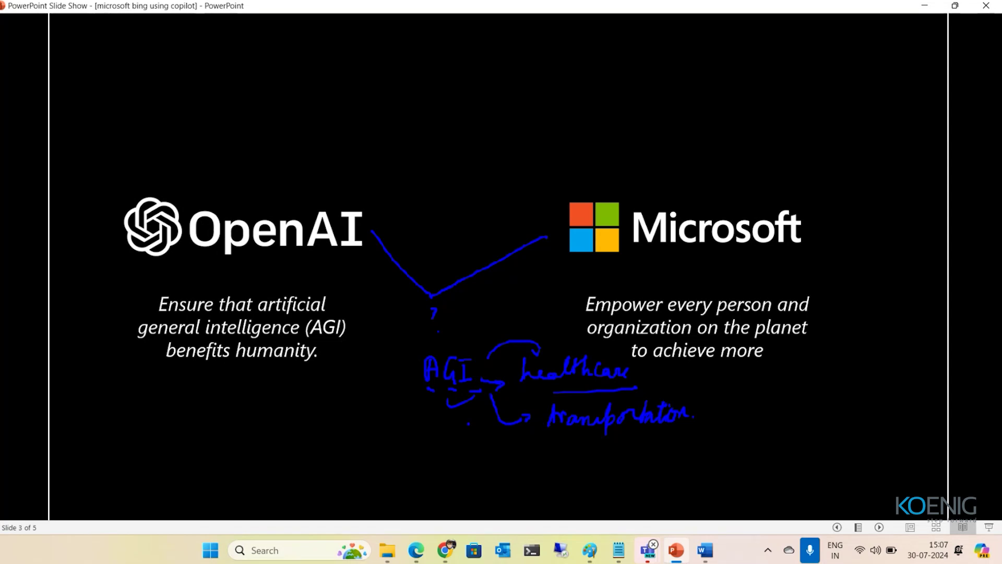
pyautogui.moveTo(468, 424)
pyautogui.mouseDown()
pyautogui.moveTo(497, 461)
pyautogui.moveTo(524, 473)
pyautogui.moveTo(577, 461)
pyautogui.mouseUp()
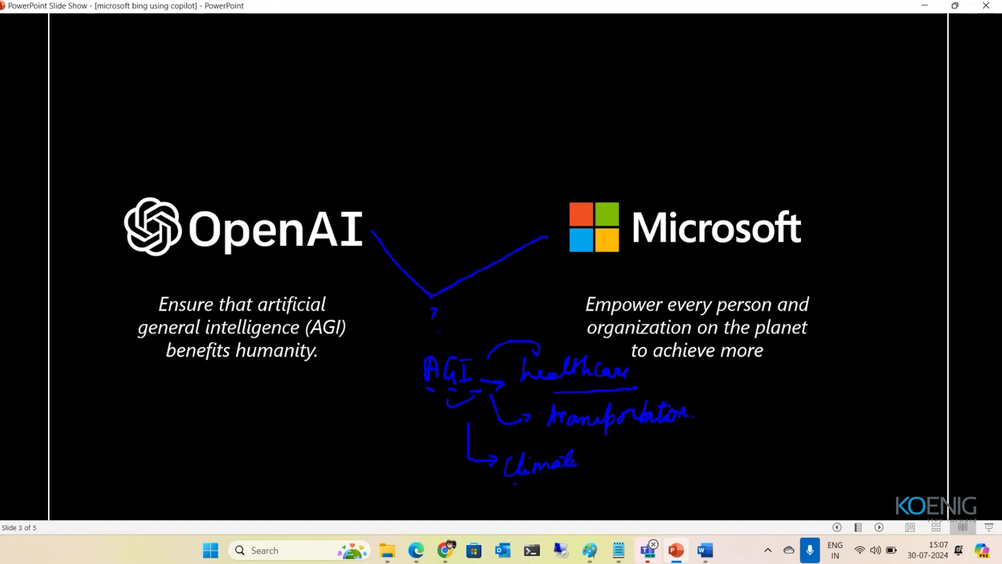
pyautogui.moveTo(515, 484); pyautogui.dragTo(537, 487)
pyautogui.moveTo(598, 447)
pyautogui.mouseDown()
pyautogui.moveTo(592, 469)
pyautogui.moveTo(659, 470)
pyautogui.mouseUp()
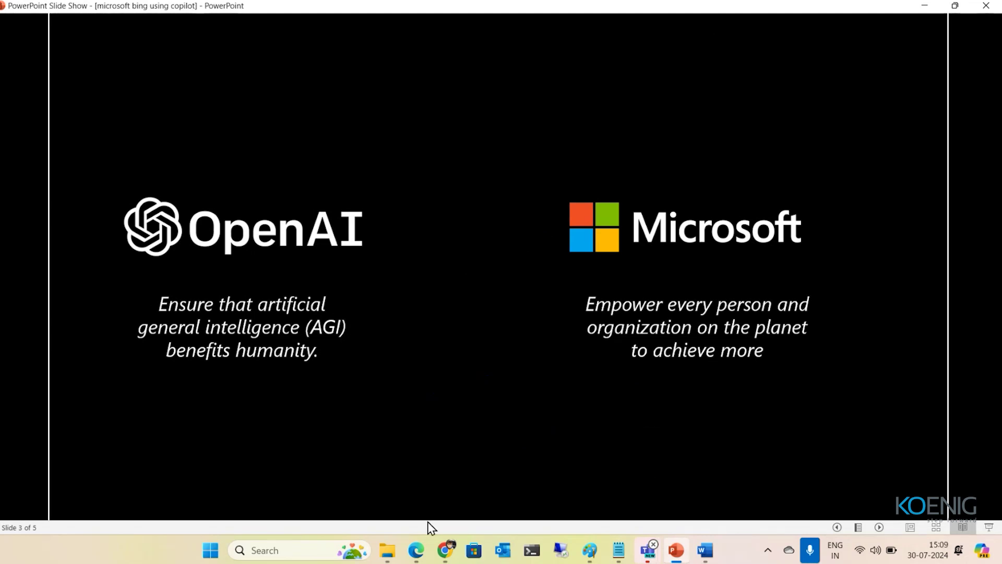
# Load openai.com in the Edge browser tab
pyautogui.moveTo(420, 553)
pyautogui.click(387, 482)
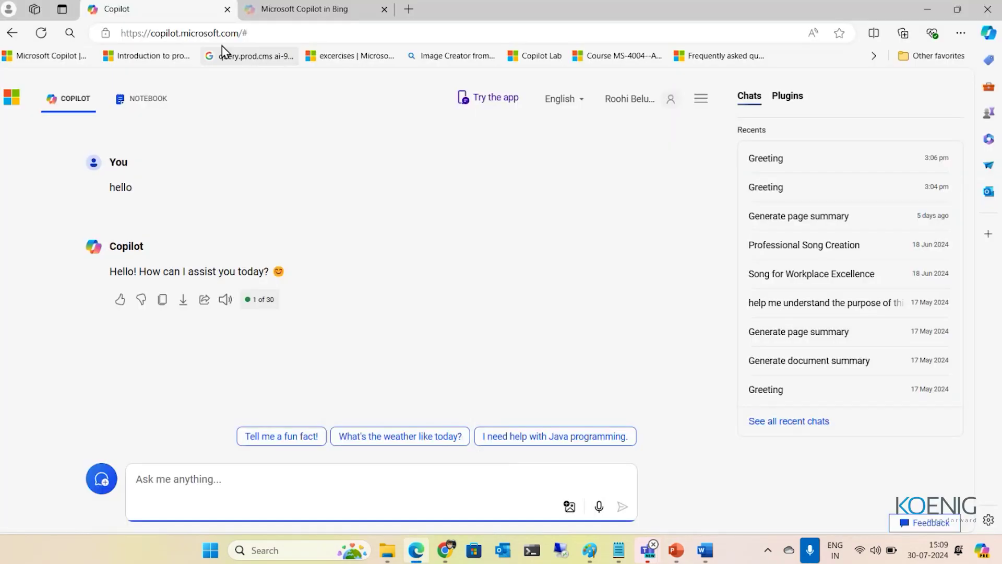
pyautogui.click(194, 33)
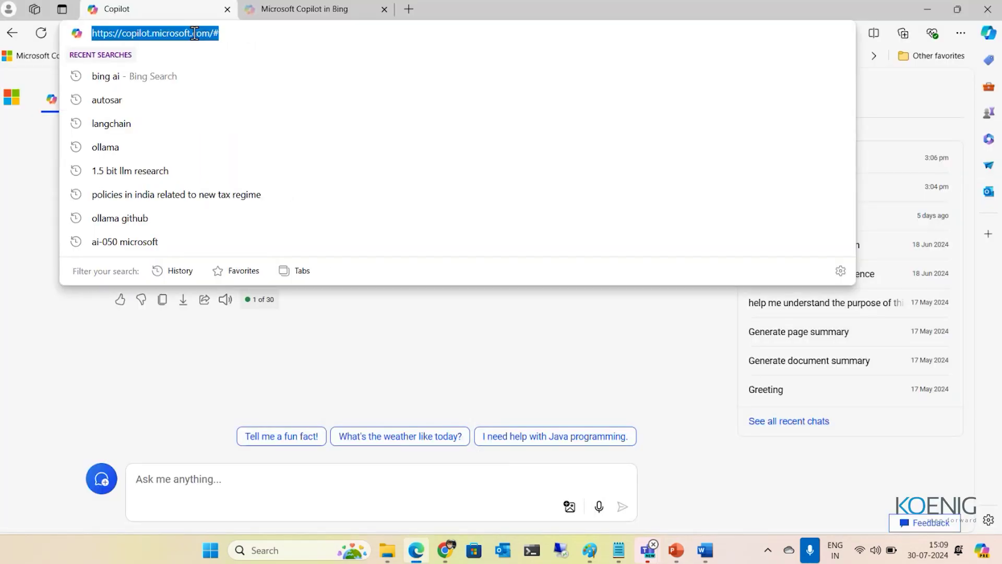
pyautogui.write('op')
pyautogui.press('Return')
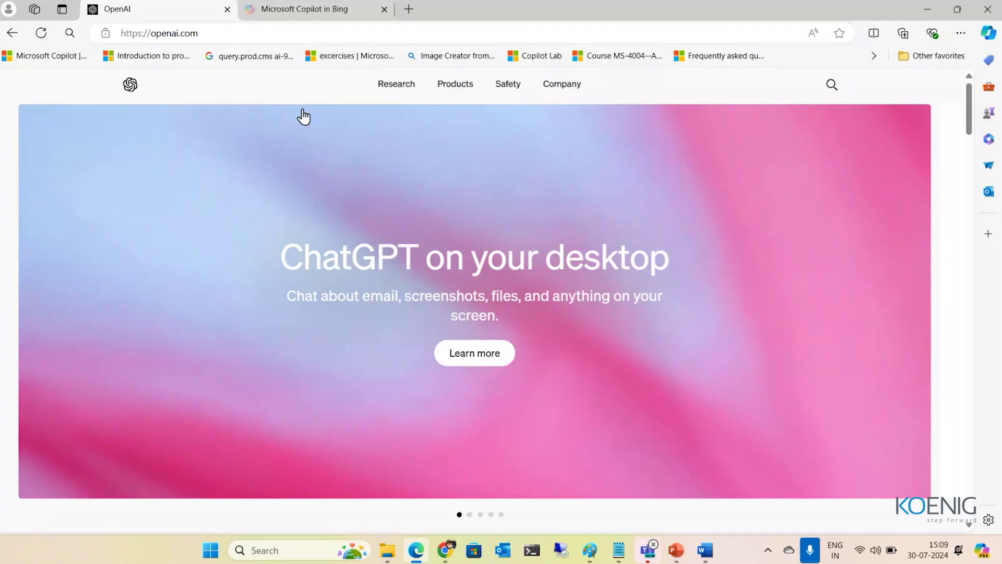
# Show the Research menu's links, briefly checking Products first
pyautogui.click(403, 89)
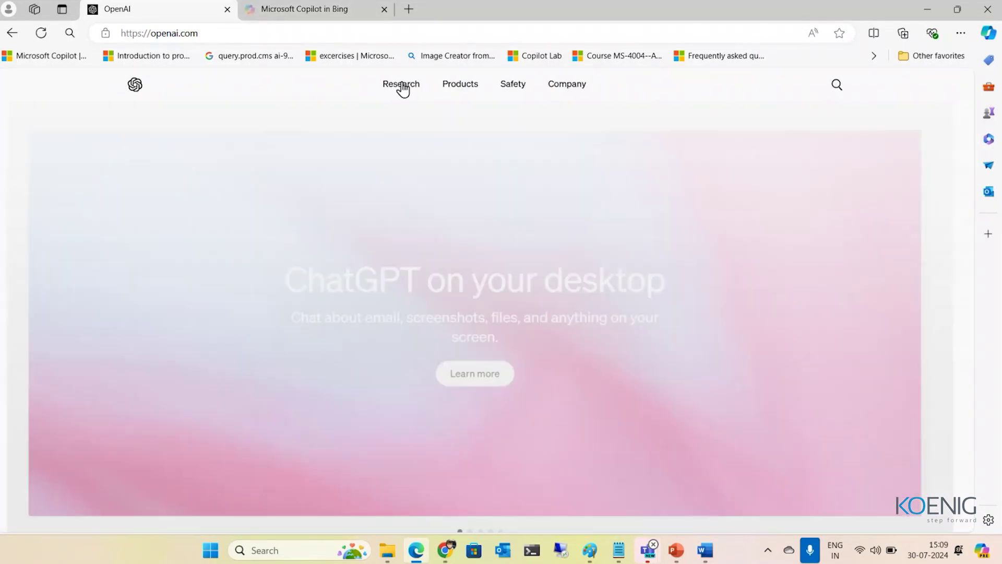
pyautogui.click(472, 93)
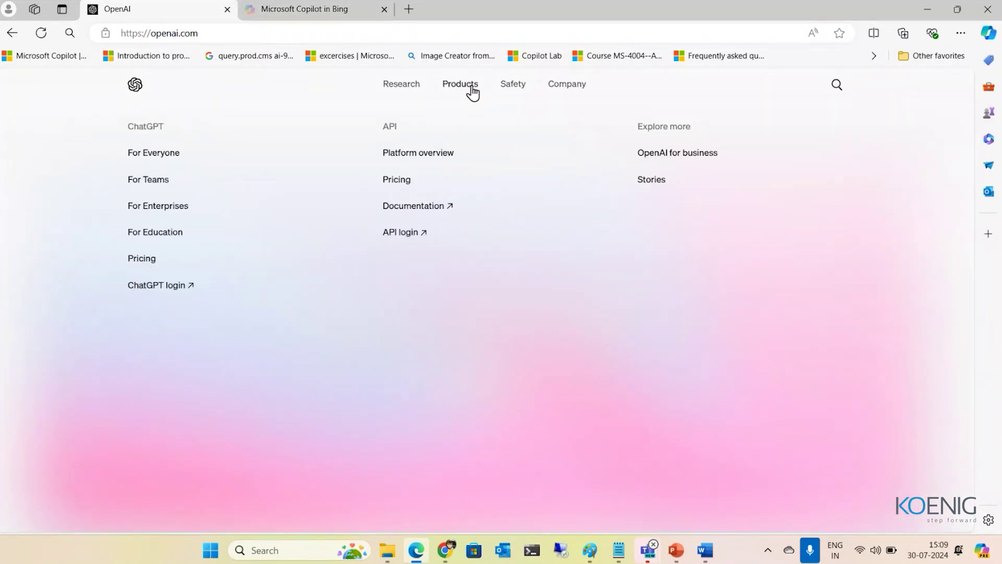
pyautogui.click(404, 93)
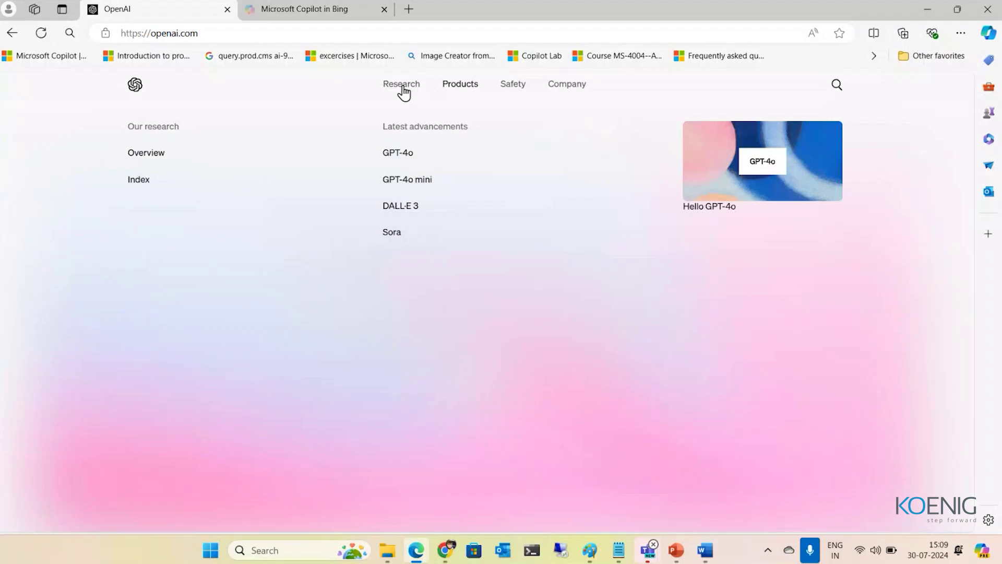
# Open the Sora page and scroll to the neon Tokyo street walking video
pyautogui.click(397, 236)
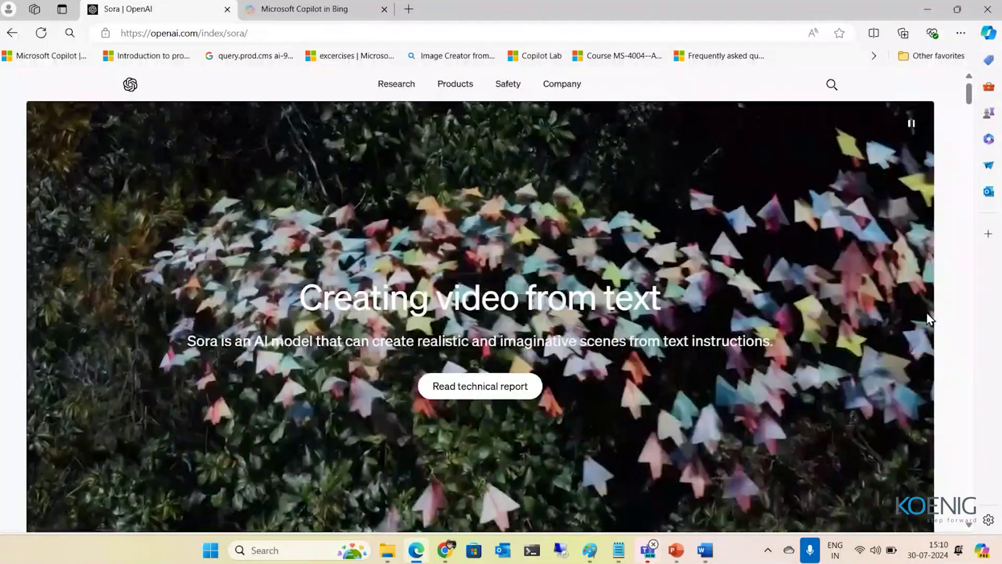
pyautogui.moveTo(970, 95); pyautogui.dragTo(971, 139)
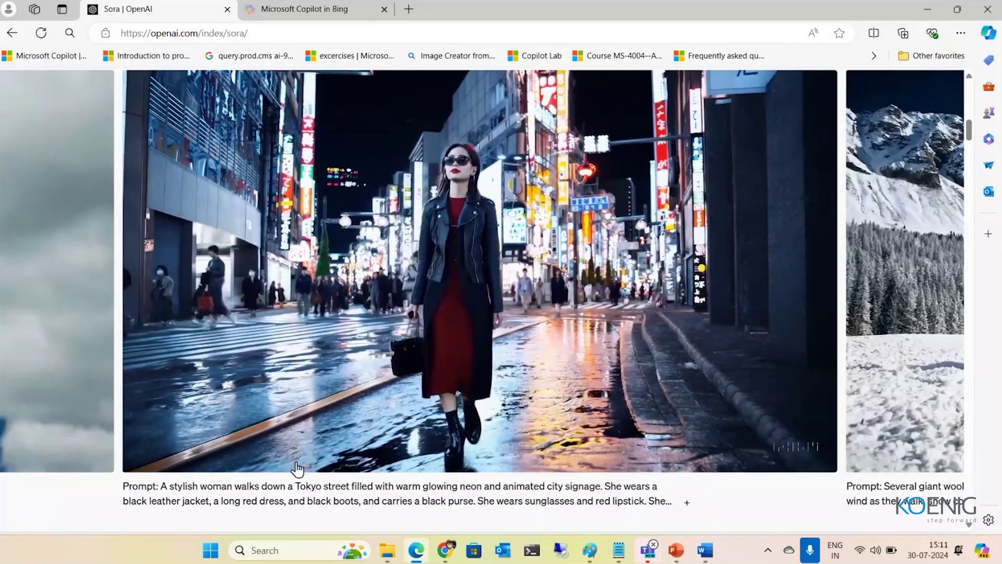
pyautogui.moveTo(396, 329)
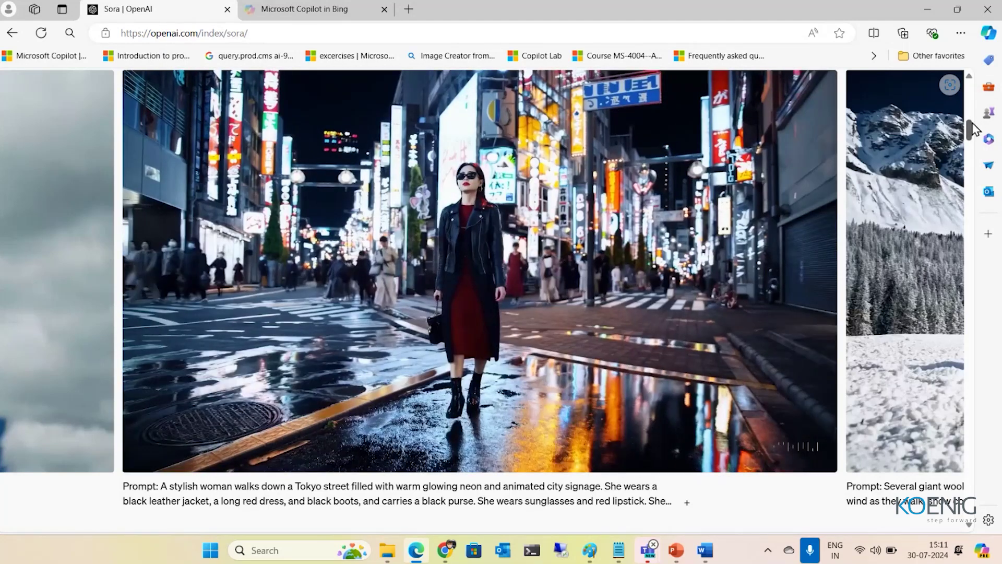
pyautogui.moveTo(971, 128); pyautogui.dragTo(974, 123)
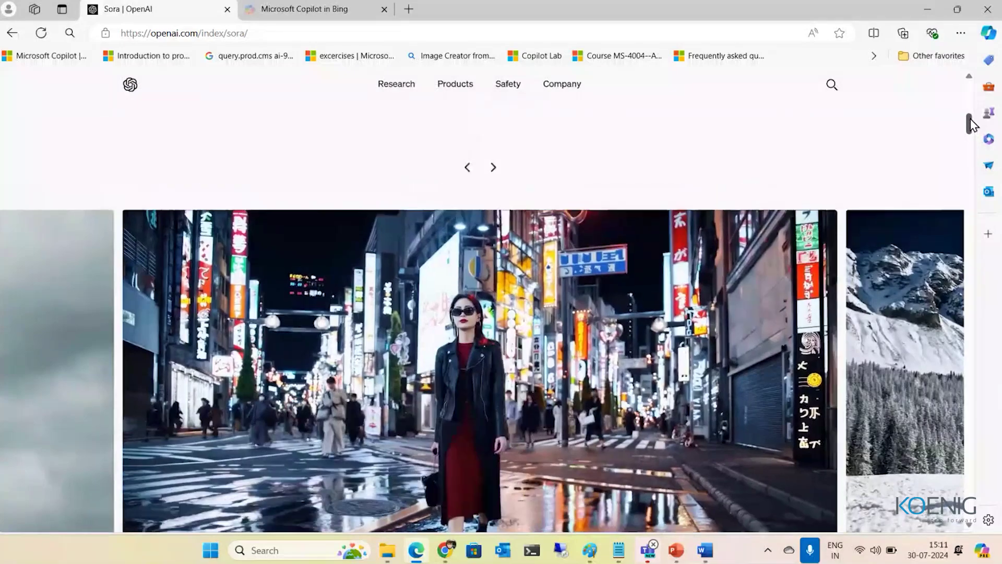
# Advance the Sora carousel to the woolly mammoth clip, watch it, then move to the next video
pyautogui.click(492, 169)
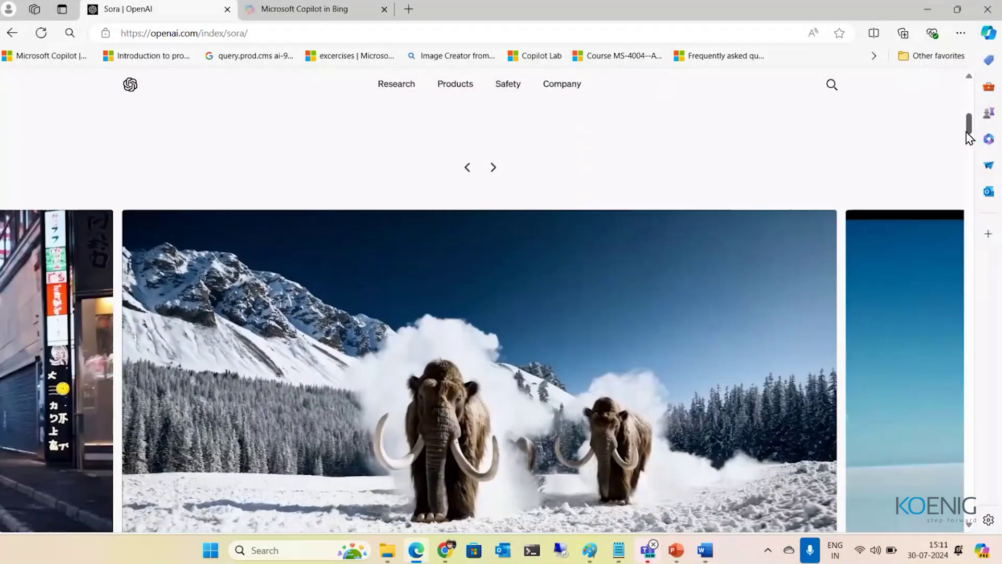
pyautogui.moveTo(969, 138); pyautogui.dragTo(973, 146)
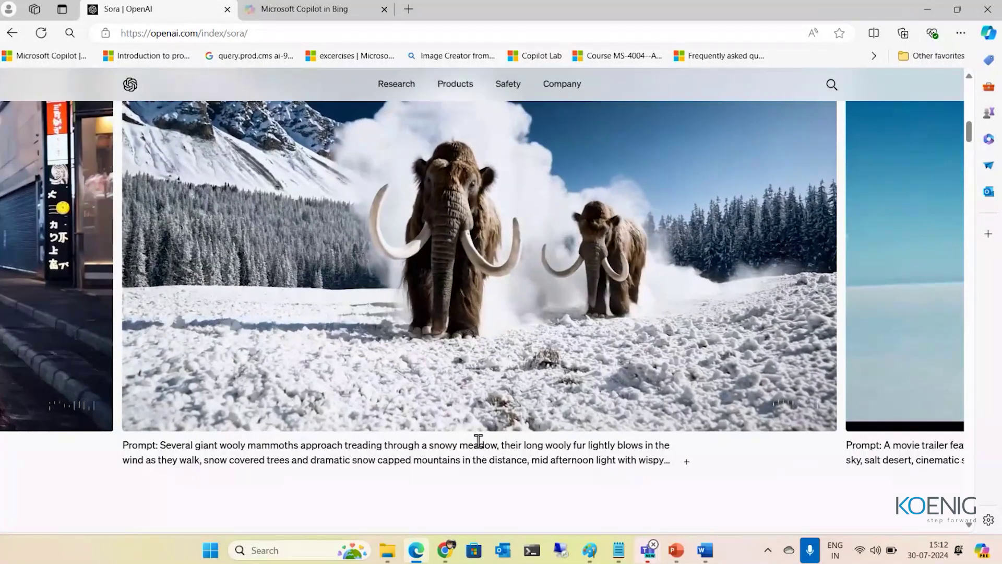
pyautogui.moveTo(424, 328)
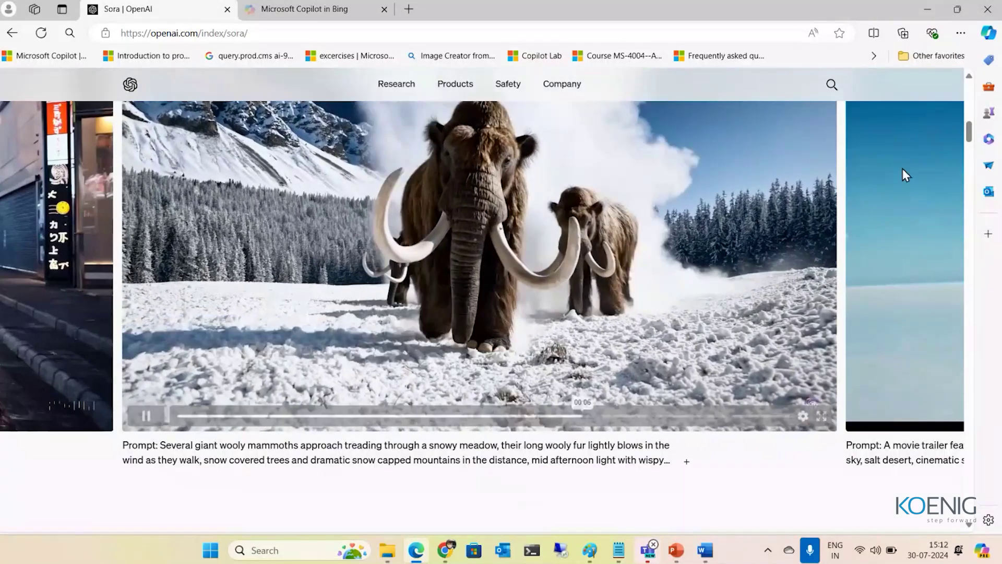
pyautogui.scroll(2, 969, 127)
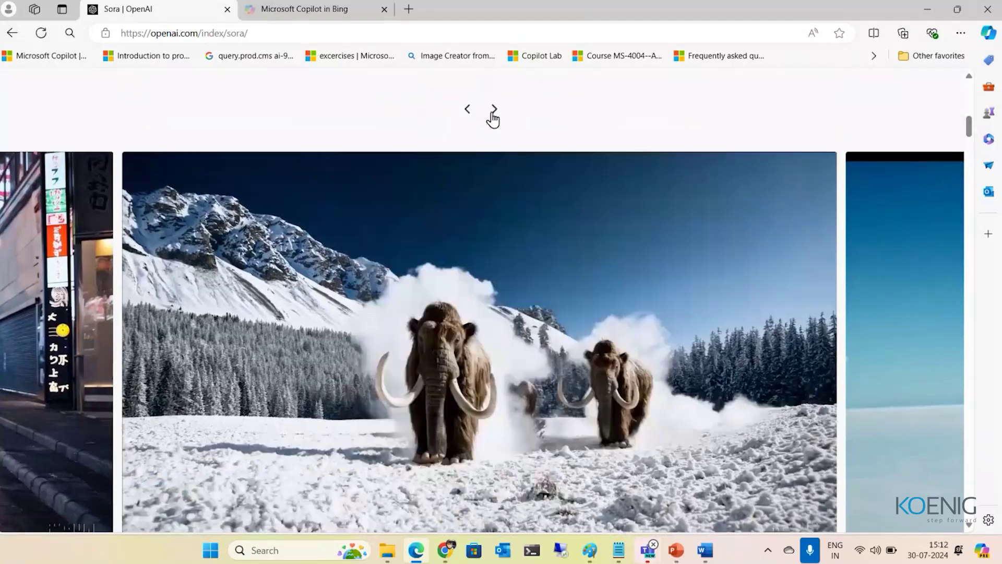
pyautogui.click(493, 111)
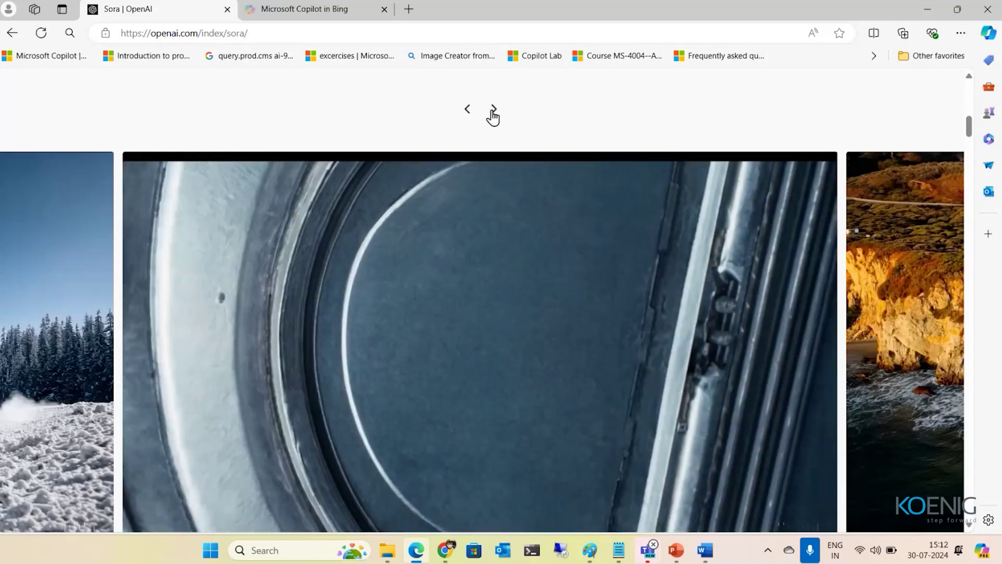
# Advance the Sora carousel past the coastline clip to the furry creature beside a candle
pyautogui.click(493, 111)
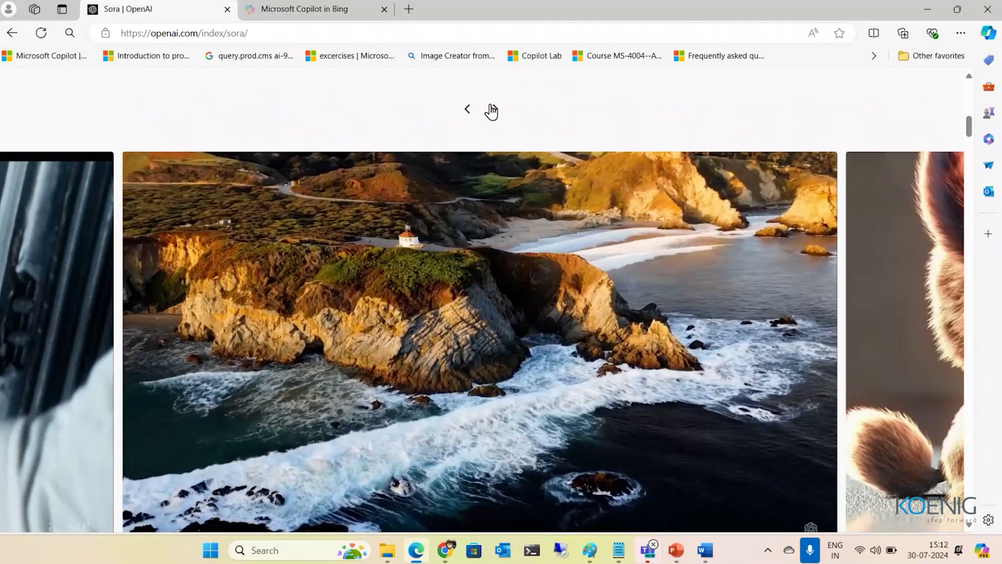
pyautogui.click(492, 111)
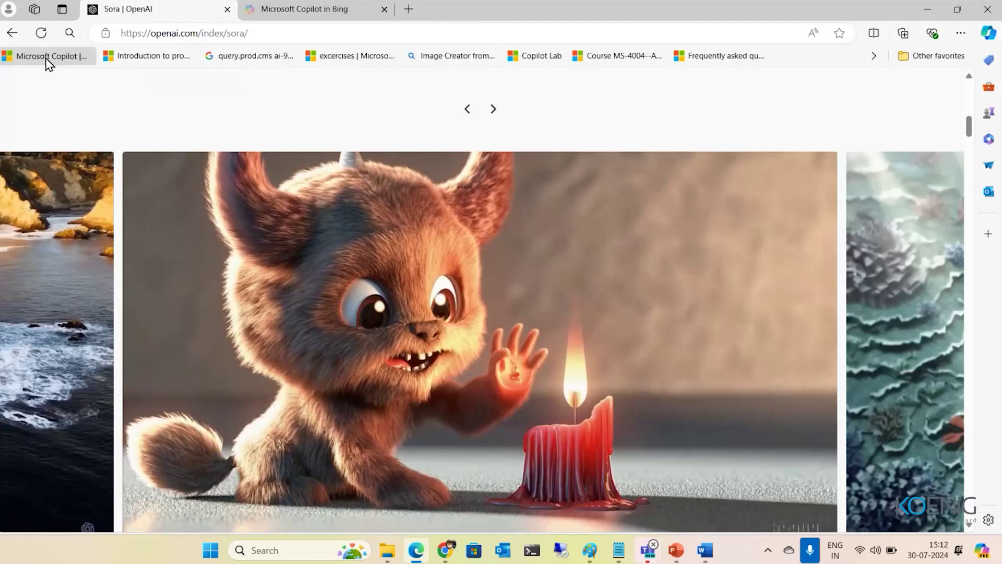
# Open the Microsoft Copilot page and scroll to the Free, Pro $20.00 and Microsoft 365 $30.00 cards
pyautogui.click(48, 58)
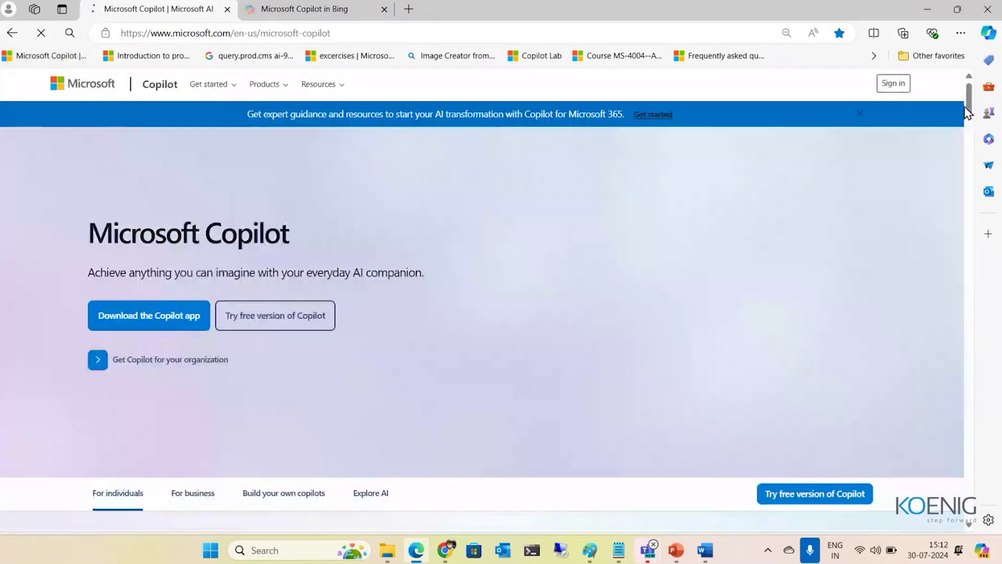
pyautogui.scroll(-5, 972, 114)
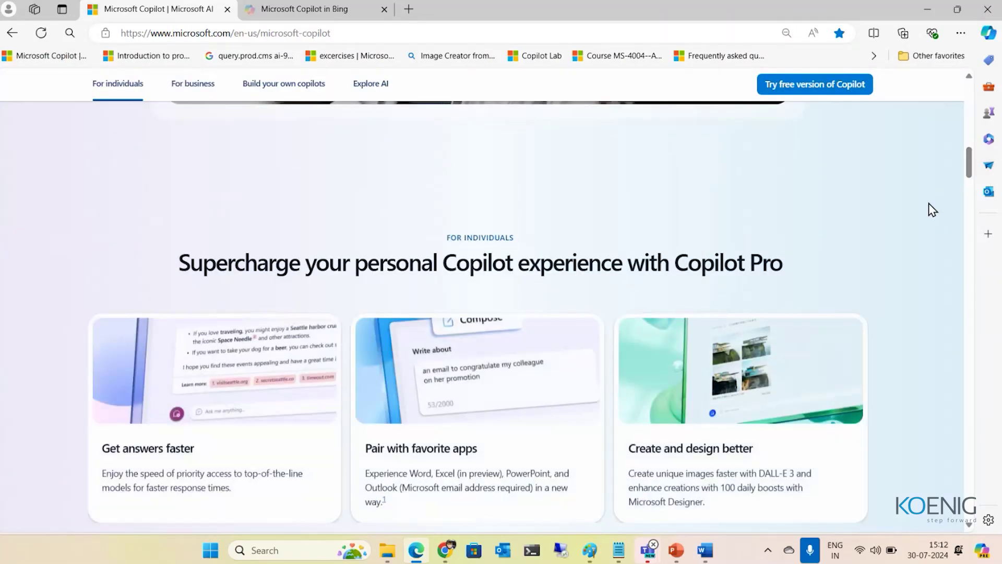
pyautogui.scroll(-2, 932, 209)
pyautogui.scroll(-5, 929, 204)
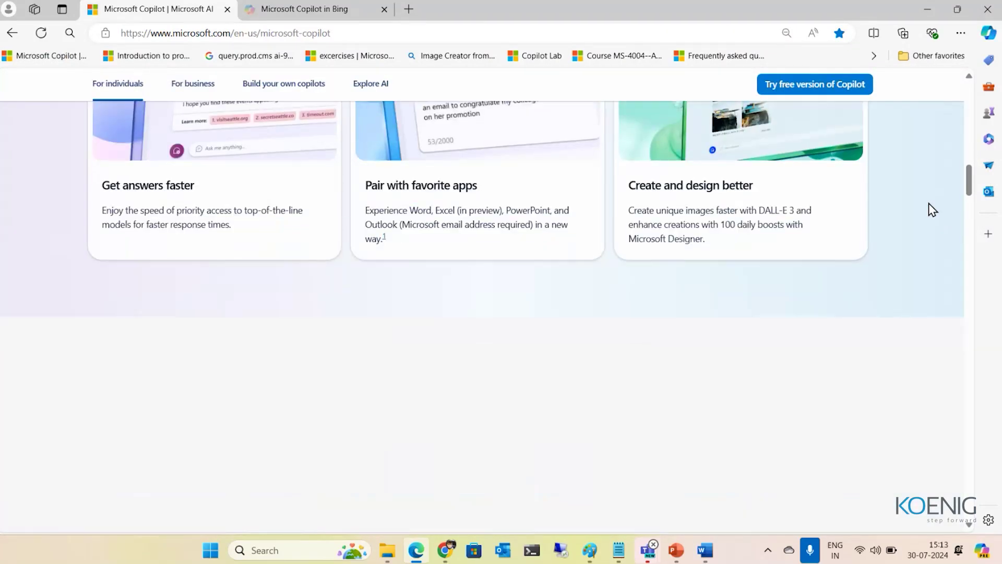
pyautogui.scroll(-2, 929, 203)
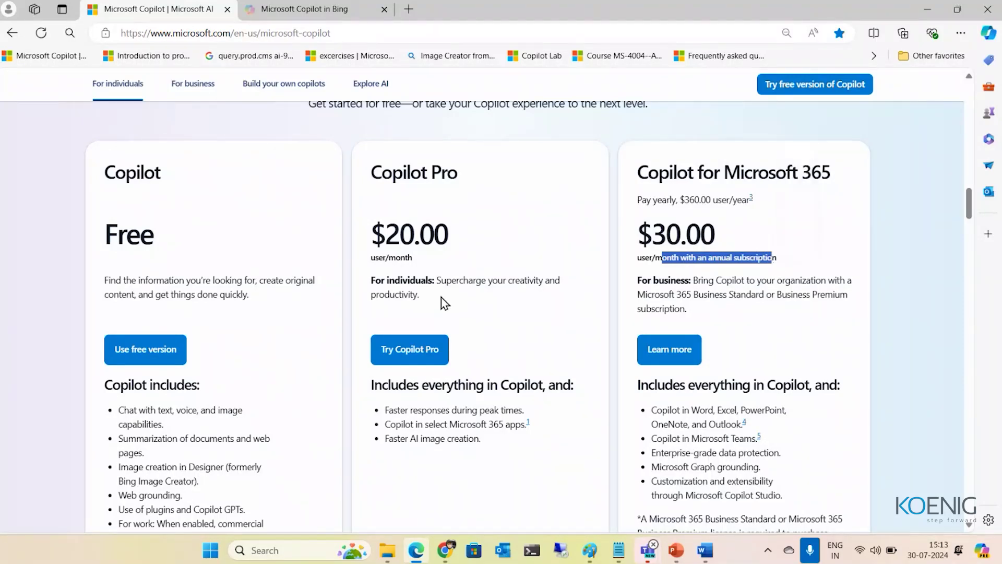
pyautogui.click(293, 353)
pyautogui.scroll(-1, 295, 356)
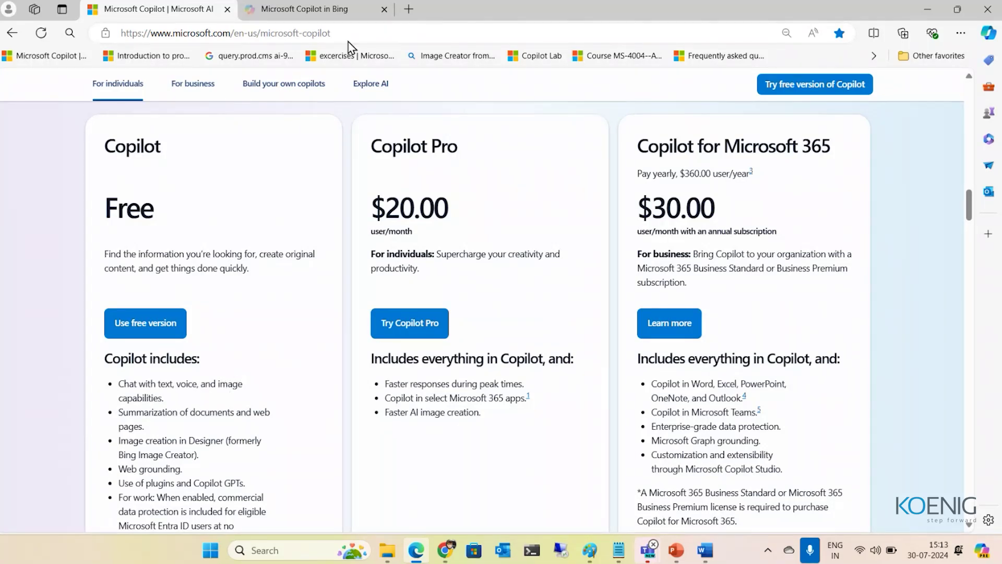
# Check the Copilot in Bing chat tab, then return to the Copilot pricing page
pyautogui.click(335, 14)
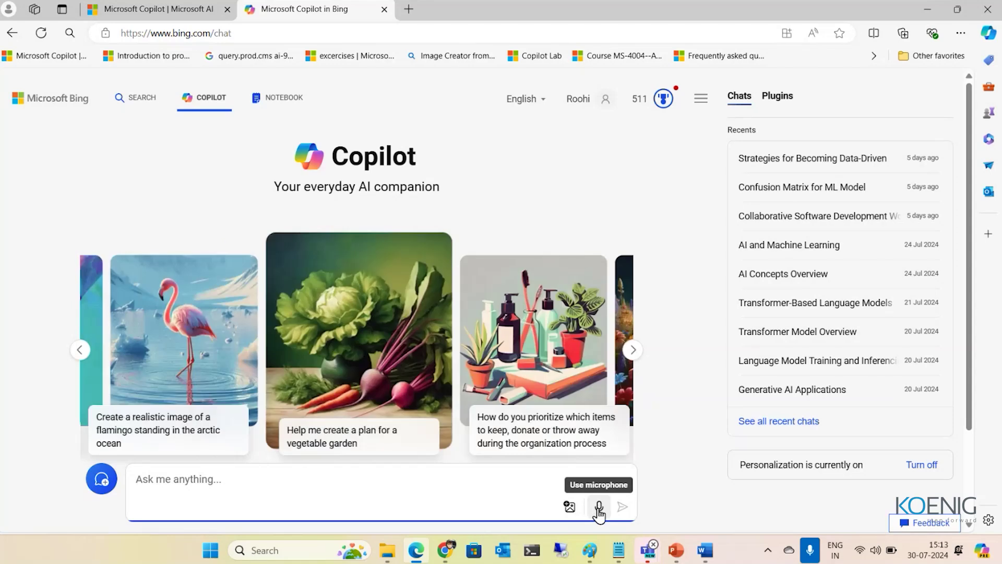
pyautogui.click(136, 8)
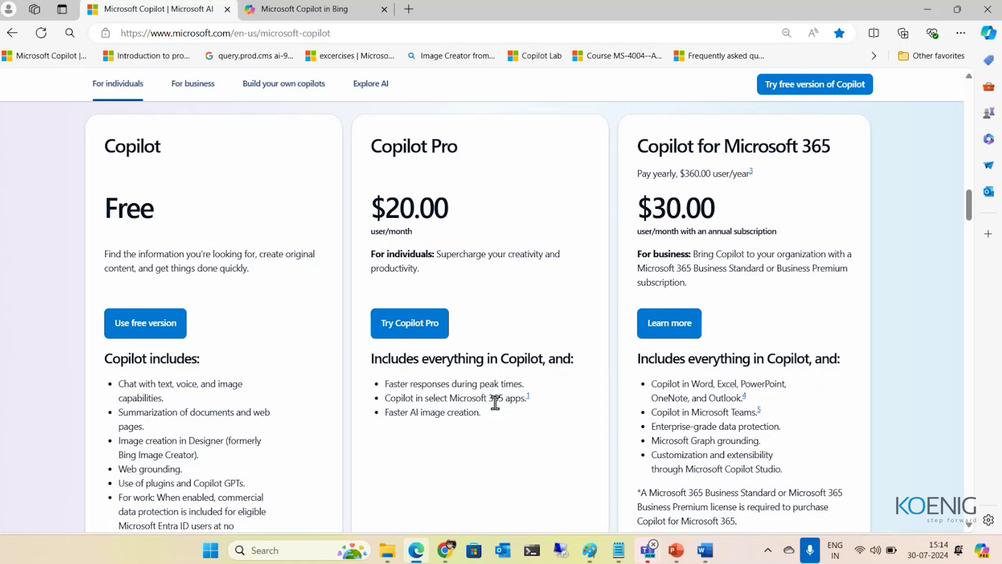
# Ink a OneNote note, mark Pro and the yearly price, and tick Microsoft 365 features
pyautogui.moveTo(493, 420)
pyautogui.mouseDown()
pyautogui.moveTo(493, 441)
pyautogui.moveTo(533, 437)
pyautogui.moveTo(560, 417)
pyautogui.moveTo(506, 464)
pyautogui.moveTo(574, 450)
pyautogui.mouseUp()
pyautogui.moveTo(530, 423); pyautogui.dragTo(511, 407)
pyautogui.moveTo(463, 153); pyautogui.dragTo(477, 153)
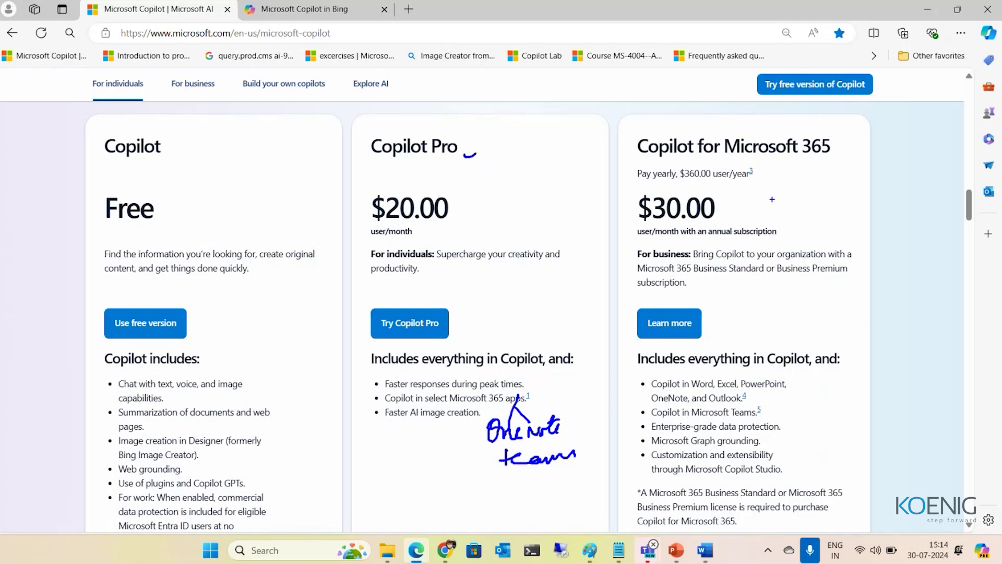
pyautogui.moveTo(777, 171); pyautogui.dragTo(800, 170)
pyautogui.moveTo(694, 374); pyautogui.dragTo(773, 367)
pyautogui.moveTo(674, 389); pyautogui.dragTo(690, 381)
pyautogui.moveTo(707, 395)
pyautogui.mouseDown()
pyautogui.moveTo(729, 386)
pyautogui.moveTo(733, 408)
pyautogui.mouseUp()
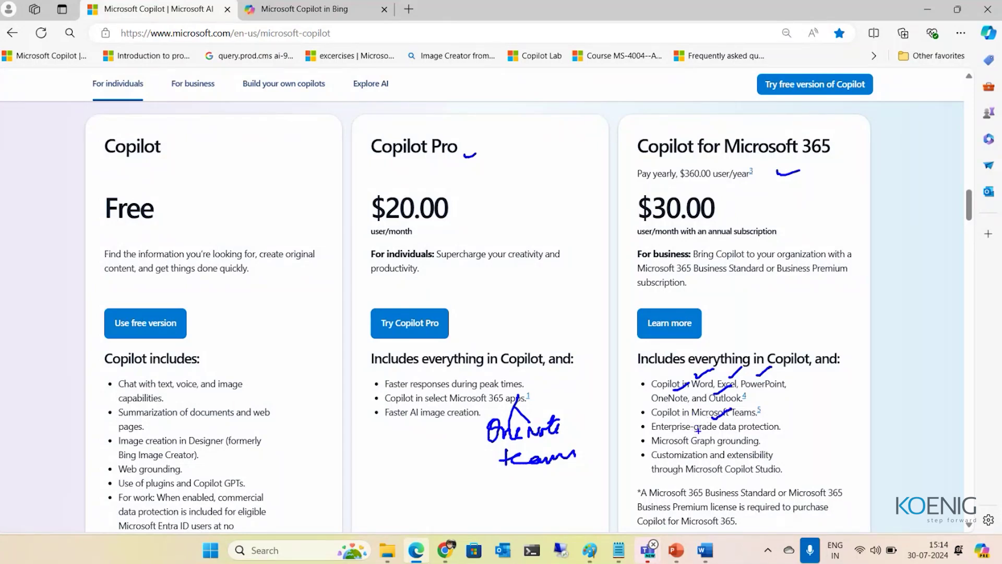
pyautogui.moveTo(726, 433); pyautogui.dragTo(745, 421)
pyautogui.moveTo(719, 478); pyautogui.dragTo(734, 466)
# Clear all the ink and scroll down to the Copilot+ PC section
pyautogui.press('Escape')
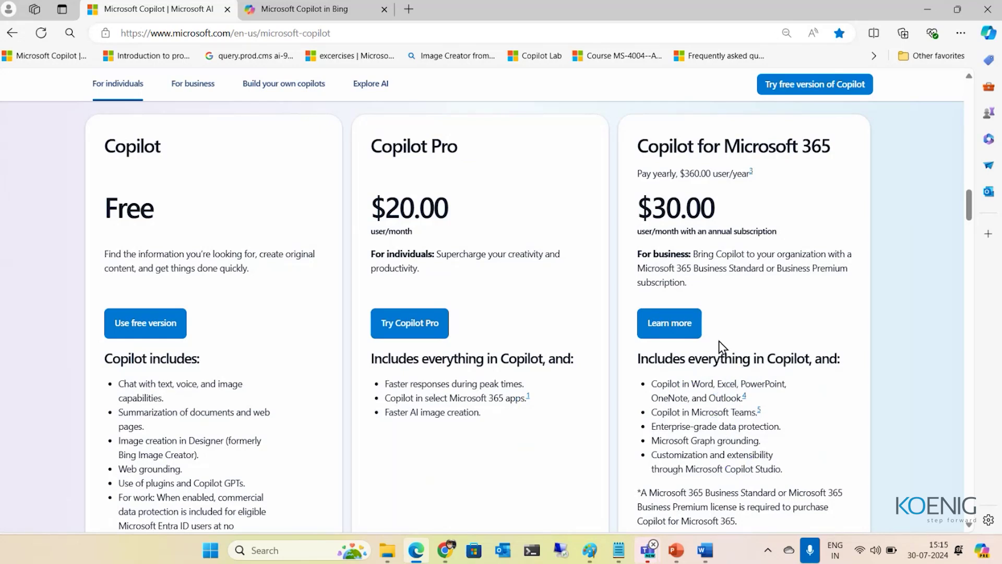
pyautogui.scroll(-1, 719, 345)
pyautogui.scroll(-15, 719, 342)
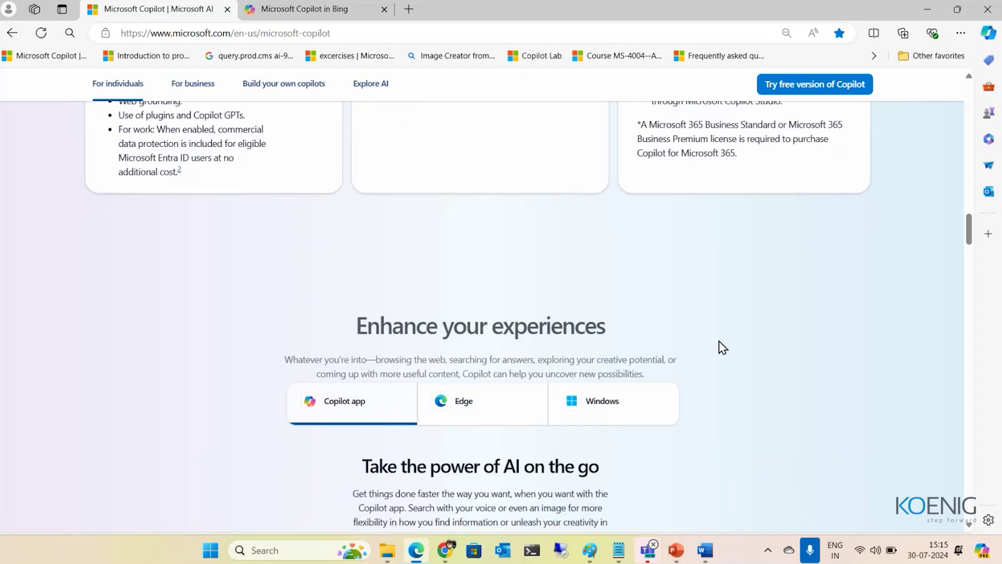
pyautogui.scroll(-8, 722, 347)
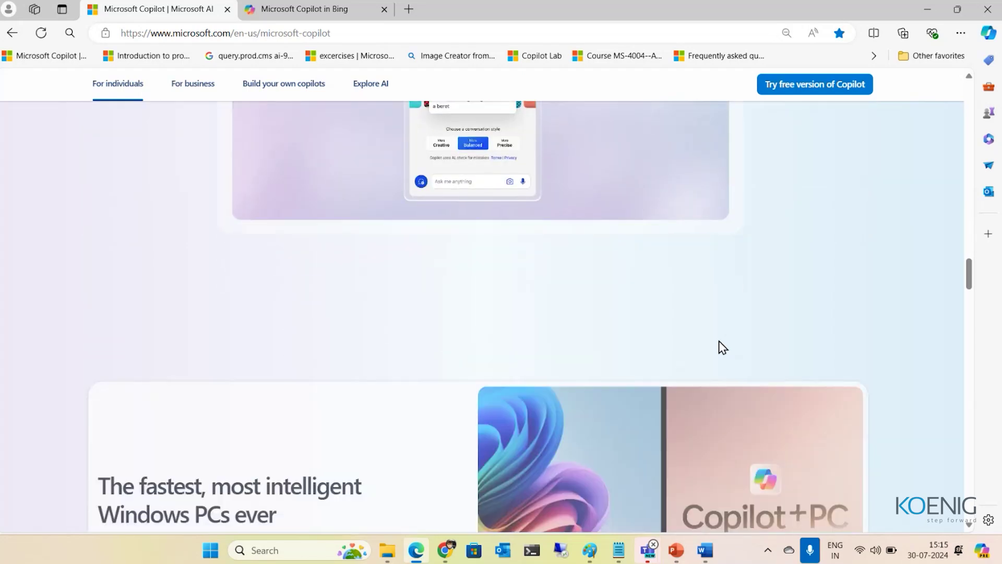
# Scroll past For business to the Copilot Studio and Azure AI Studio cards
pyautogui.scroll(-7, 722, 347)
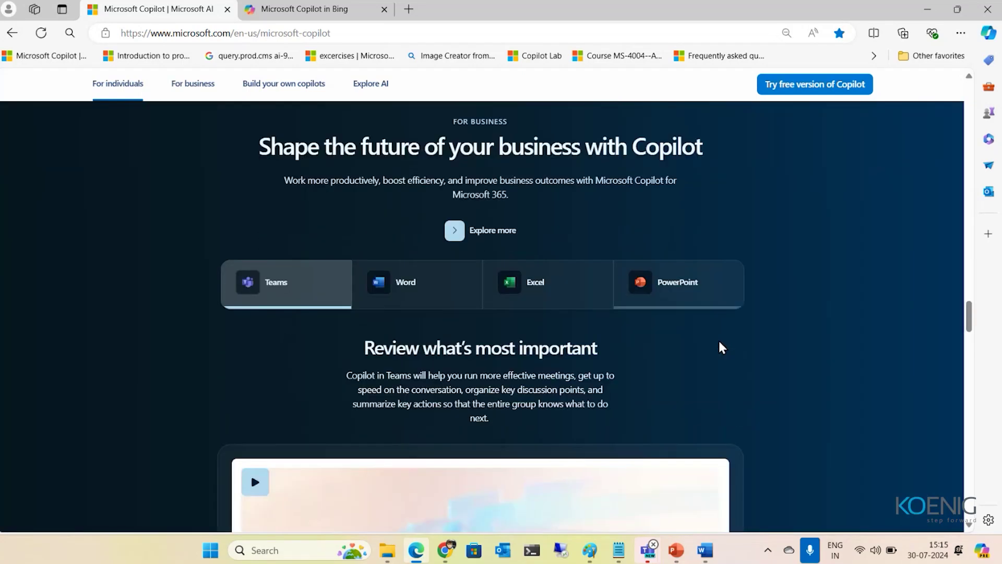
pyautogui.scroll(-10, 720, 343)
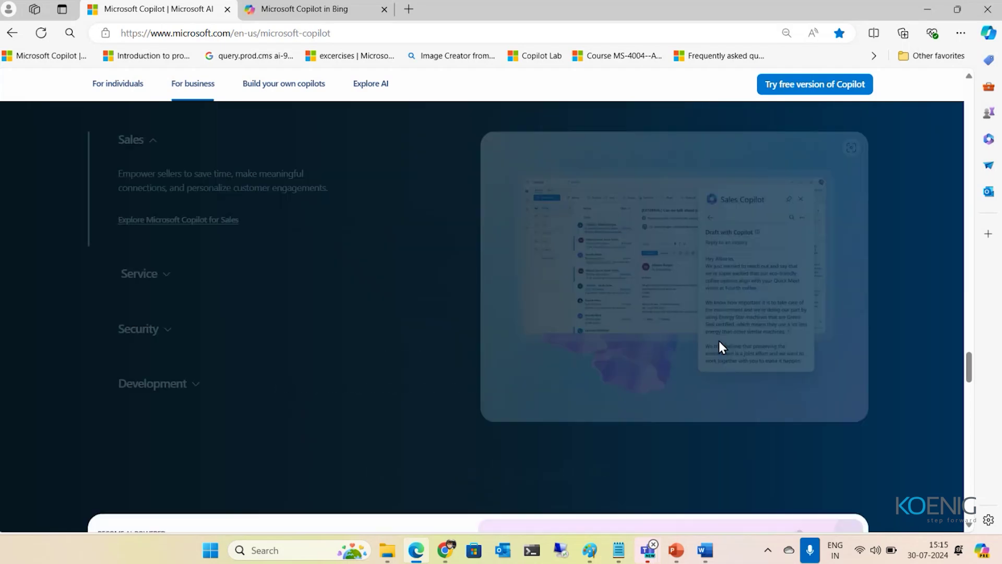
pyautogui.scroll(-7, 722, 348)
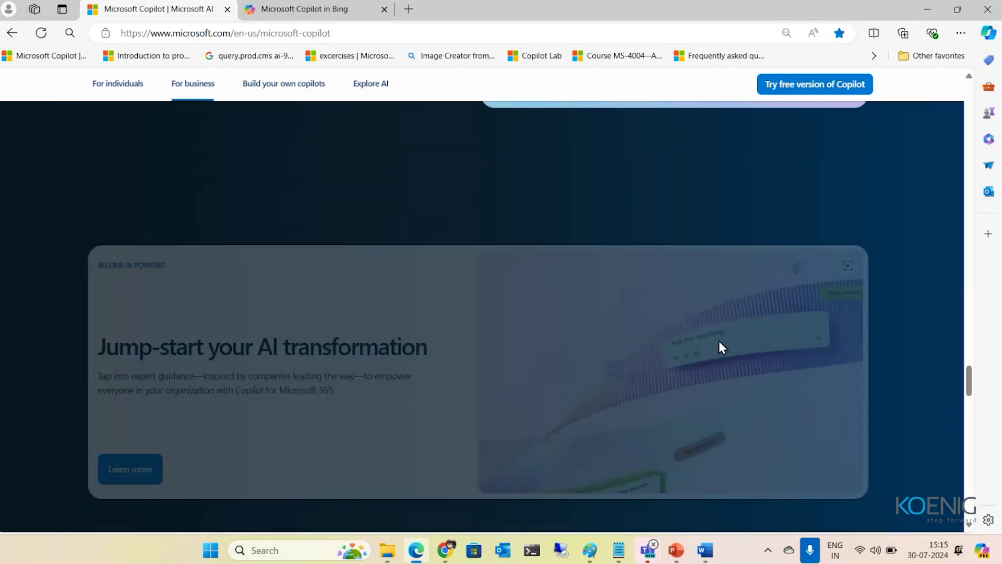
pyautogui.scroll(-7, 721, 344)
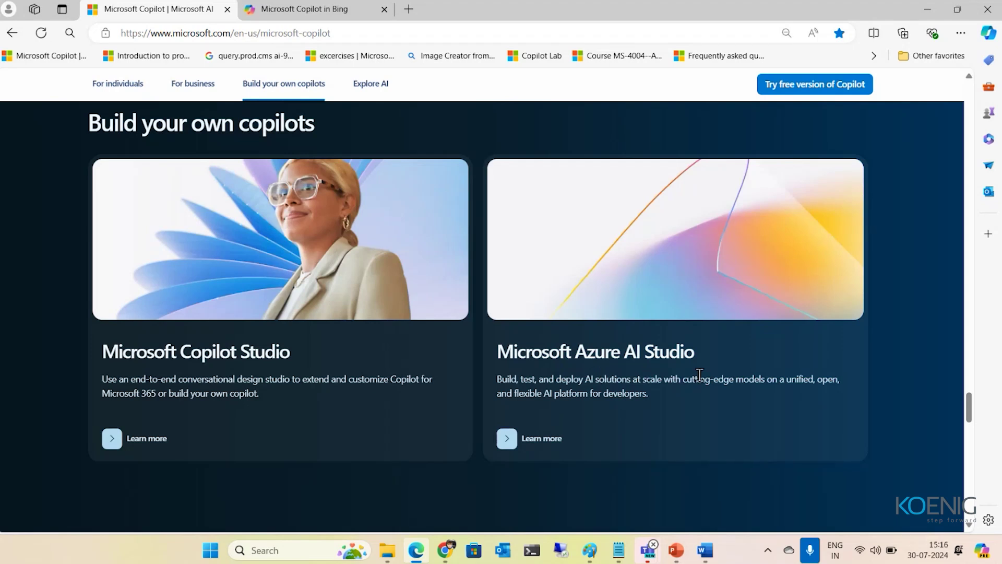
pyautogui.moveTo(445, 551)
pyautogui.click(441, 487)
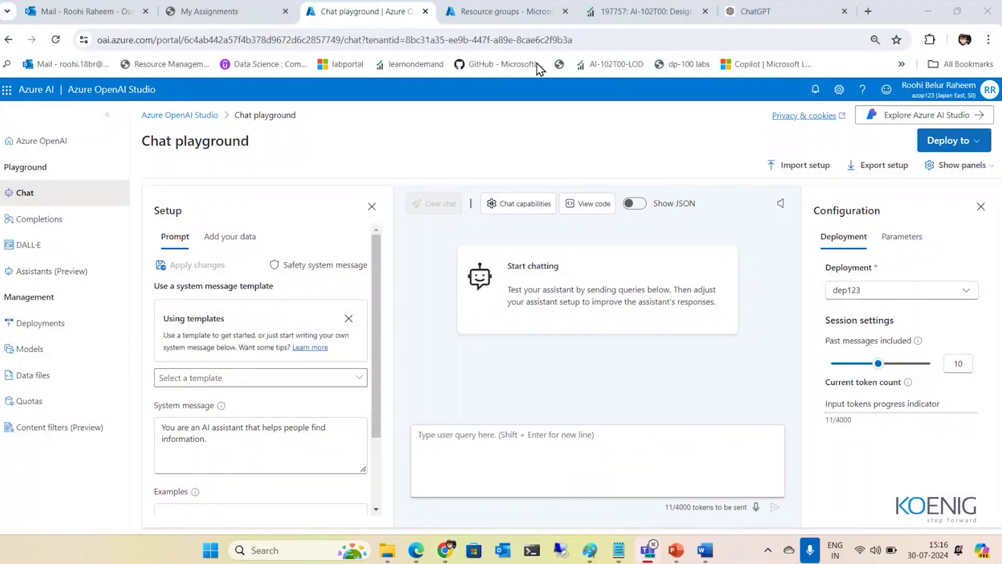
pyautogui.click(533, 16)
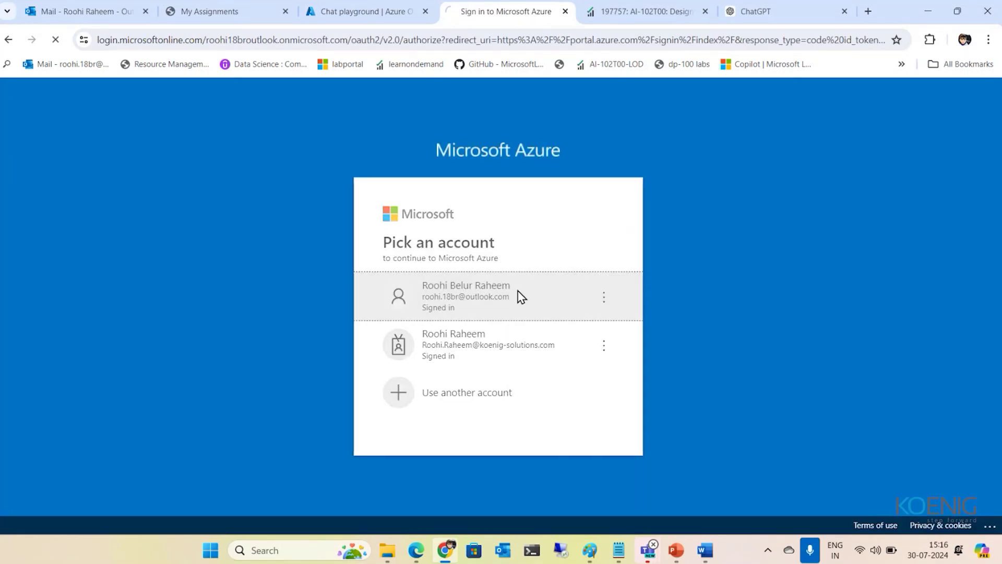
pyautogui.click(521, 297)
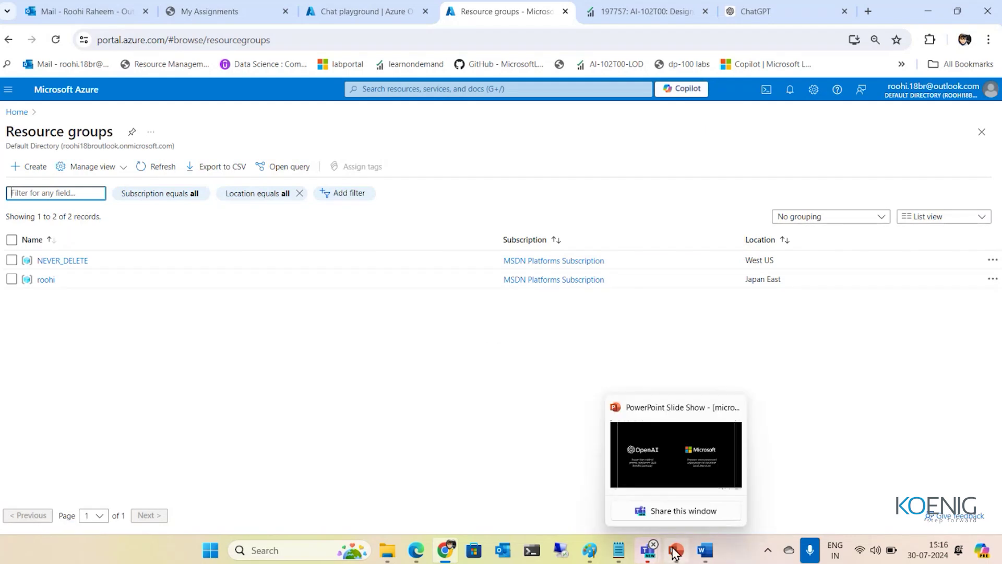
pyautogui.moveTo(709, 557)
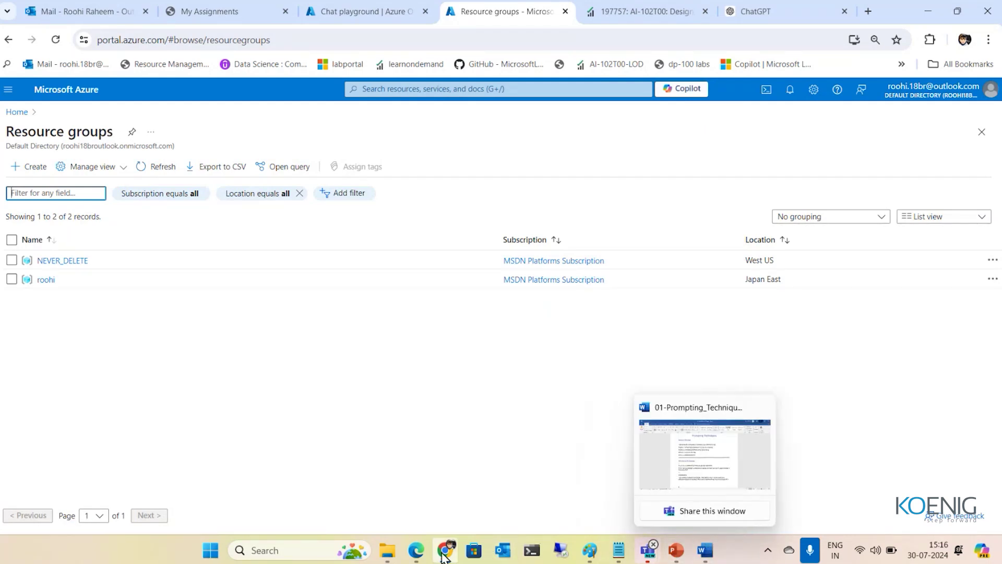
pyautogui.moveTo(422, 558)
pyautogui.click(414, 474)
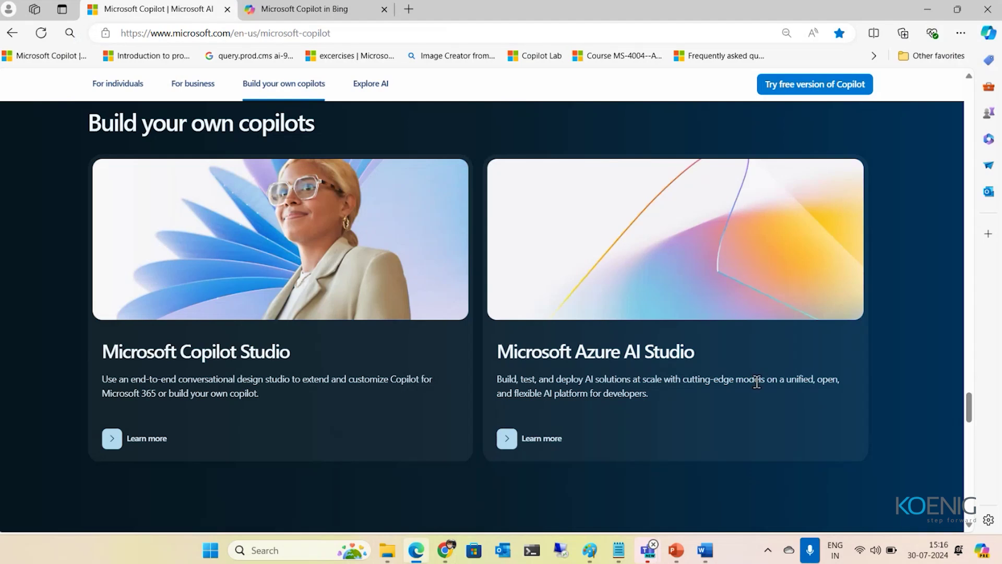
# Scroll down to the 'Build the future faster with Copilot' cards for Security, Finance and Service
pyautogui.scroll(-7, 906, 416)
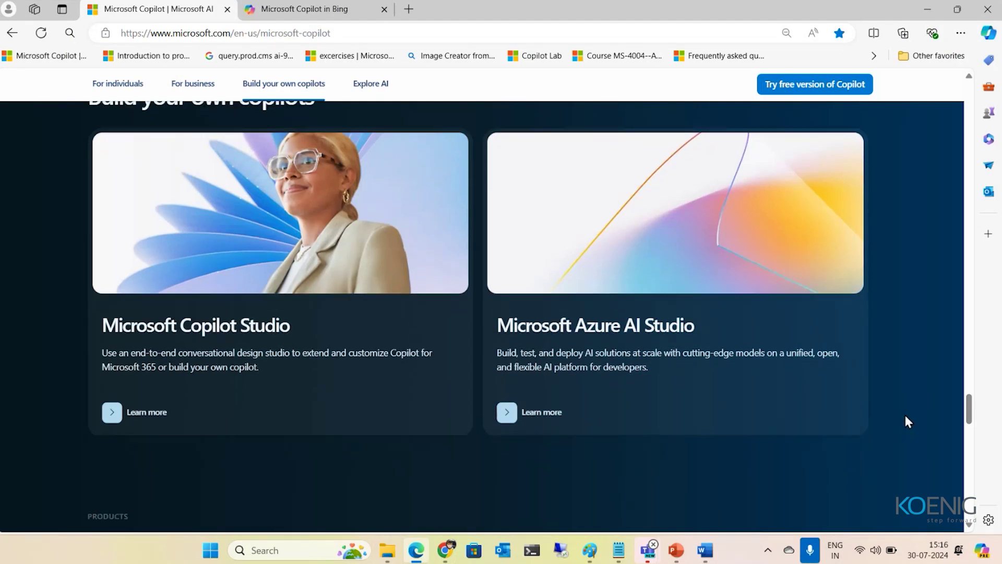
pyautogui.scroll(-1, 905, 417)
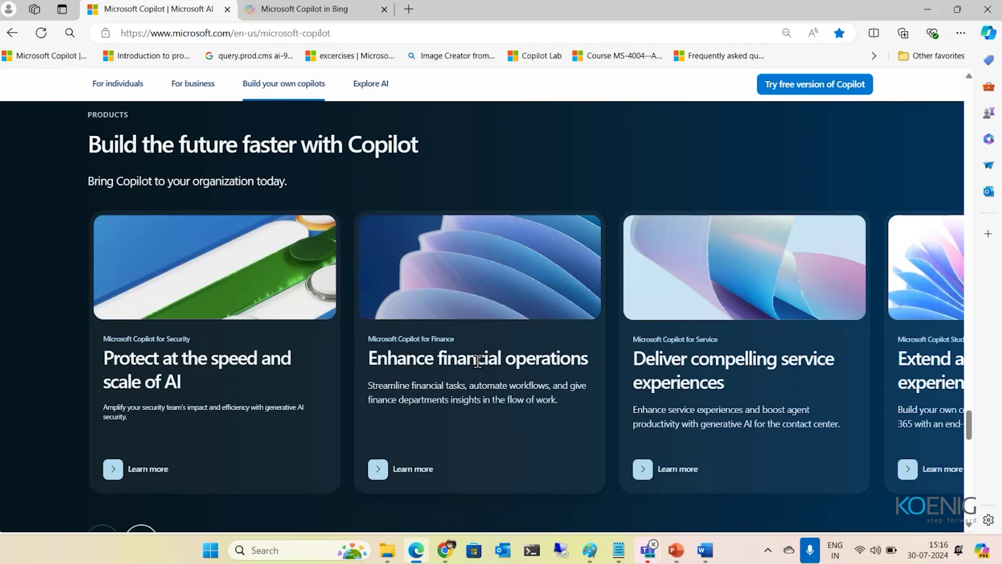
# Advance the product carousel twice to Copilot for Microsoft 365, Sales and Dynamics 365
pyautogui.scroll(-1, 603, 512)
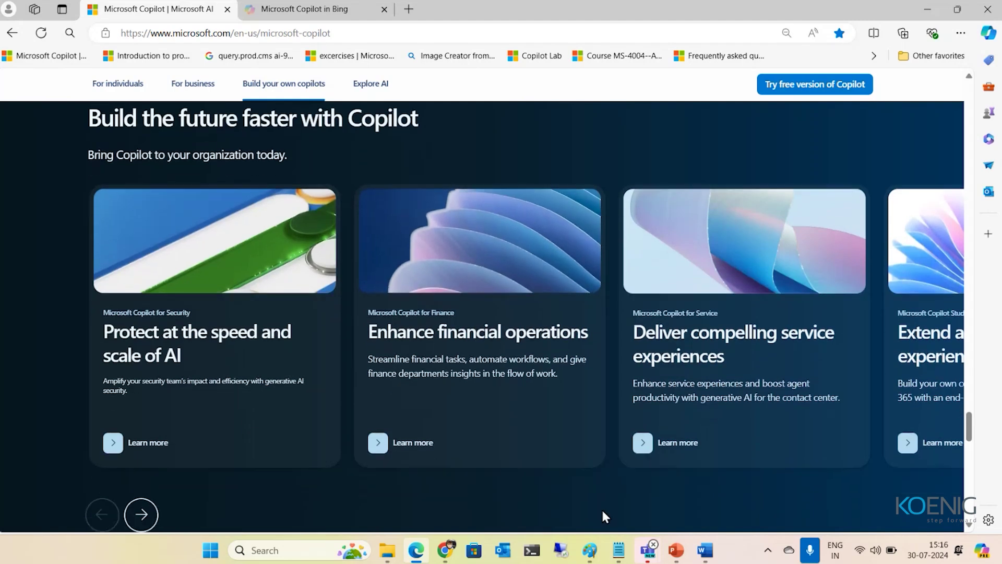
pyautogui.click(141, 515)
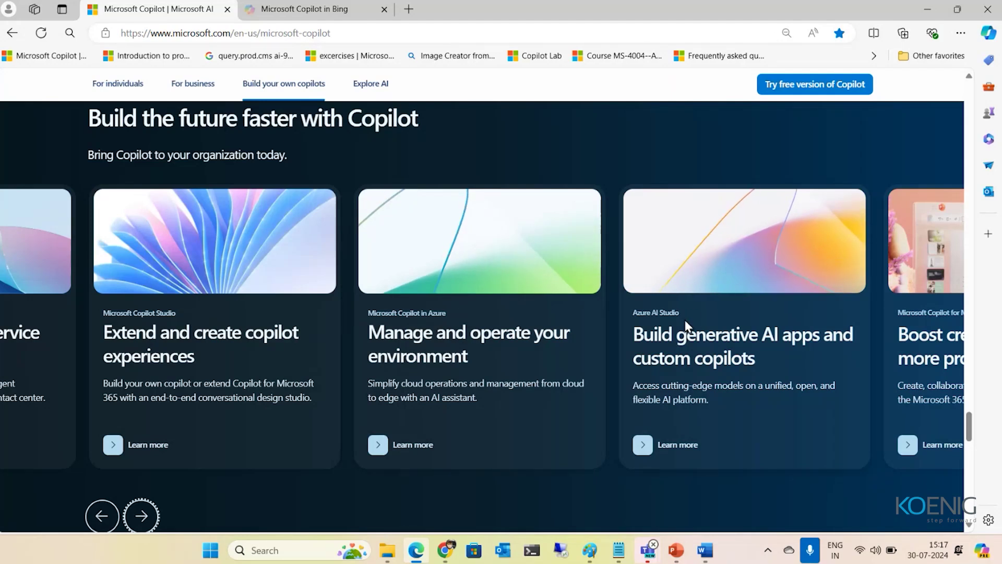
pyautogui.click(141, 516)
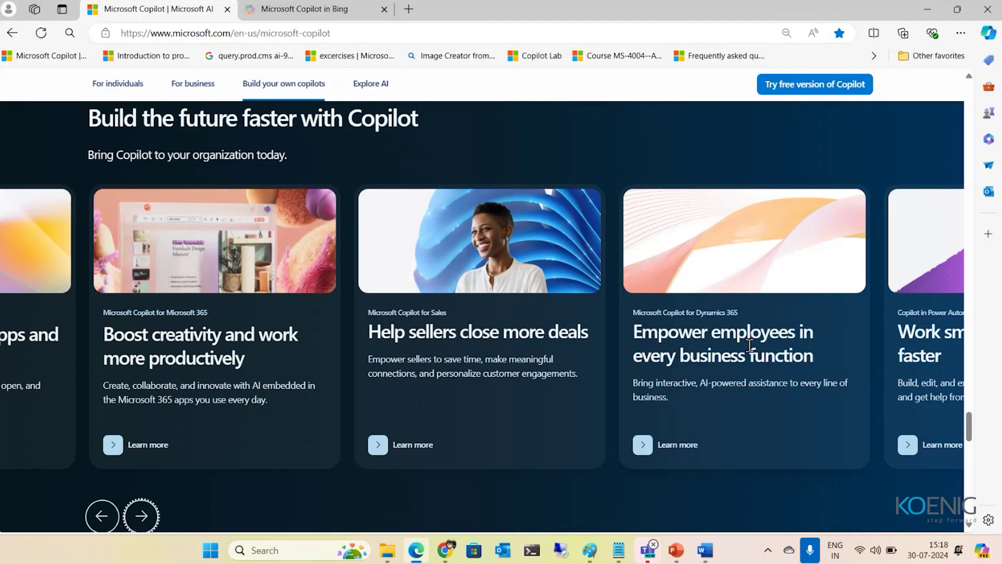
# Advance the product cards through to GitHub Copilot, then switch to the Copilot in Bing chat page
pyautogui.click(141, 515)
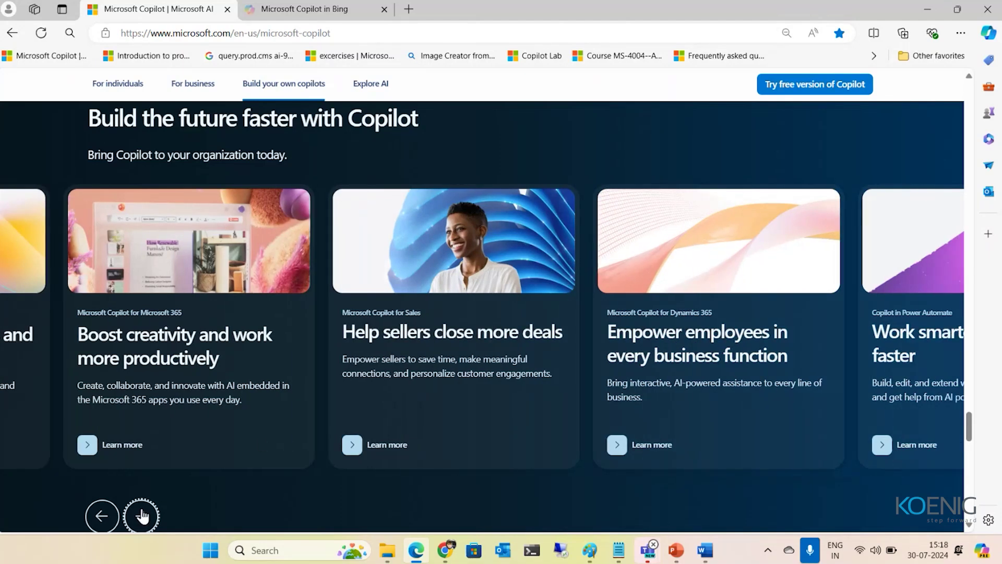
pyautogui.click(141, 515)
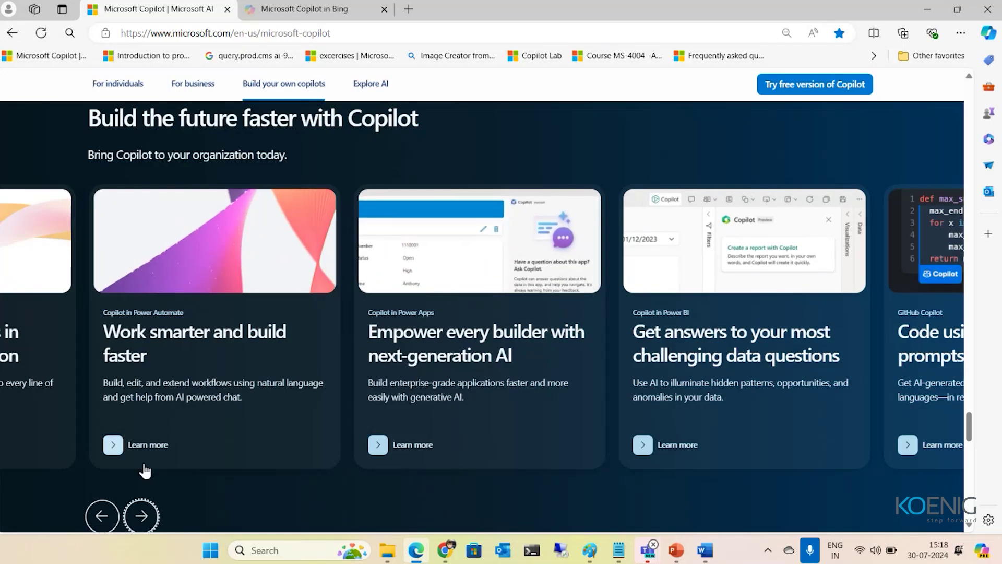
pyautogui.click(142, 516)
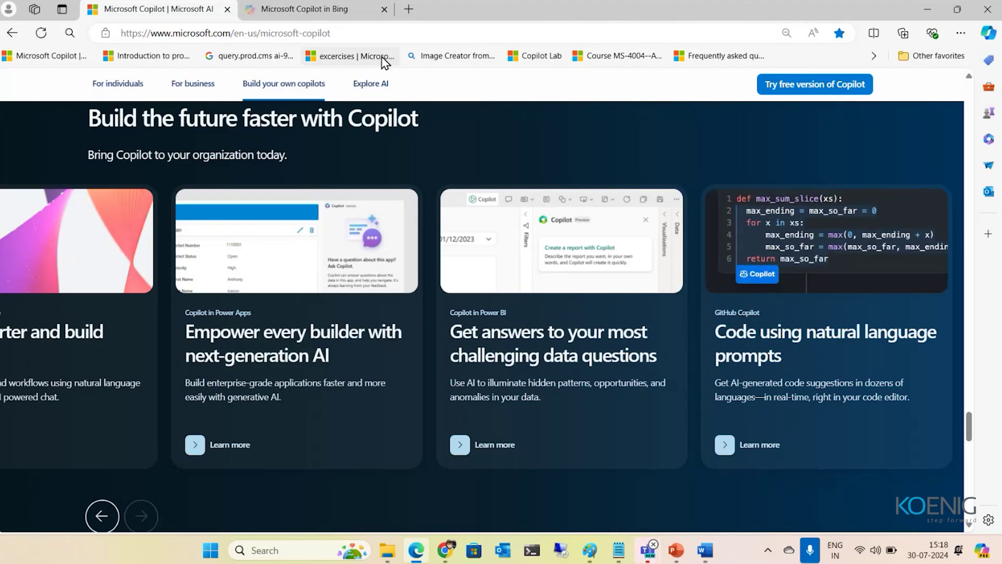
pyautogui.click(316, 11)
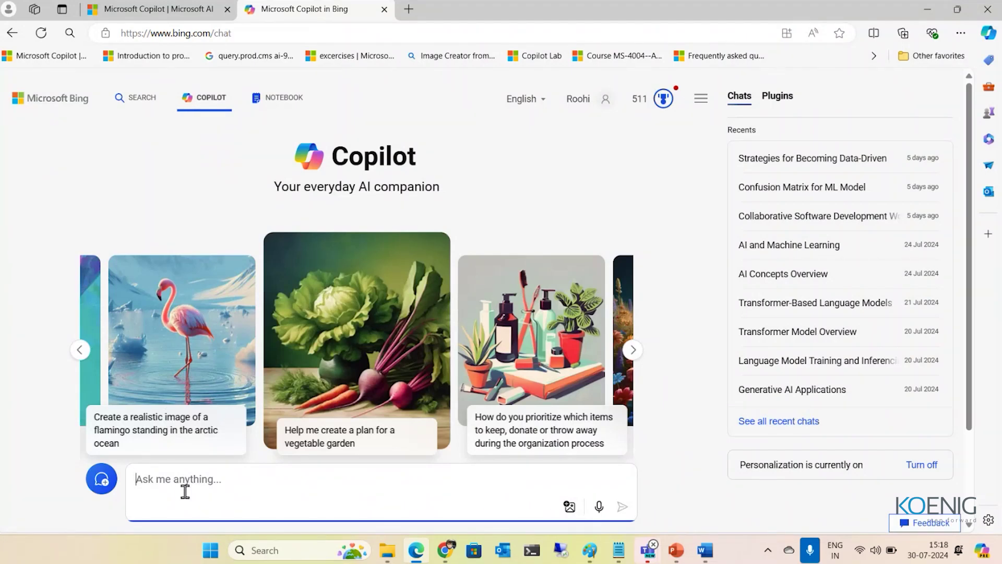
# Ask Copilot to help write a Word document describing India's new tax regime policies
pyautogui.write('help')
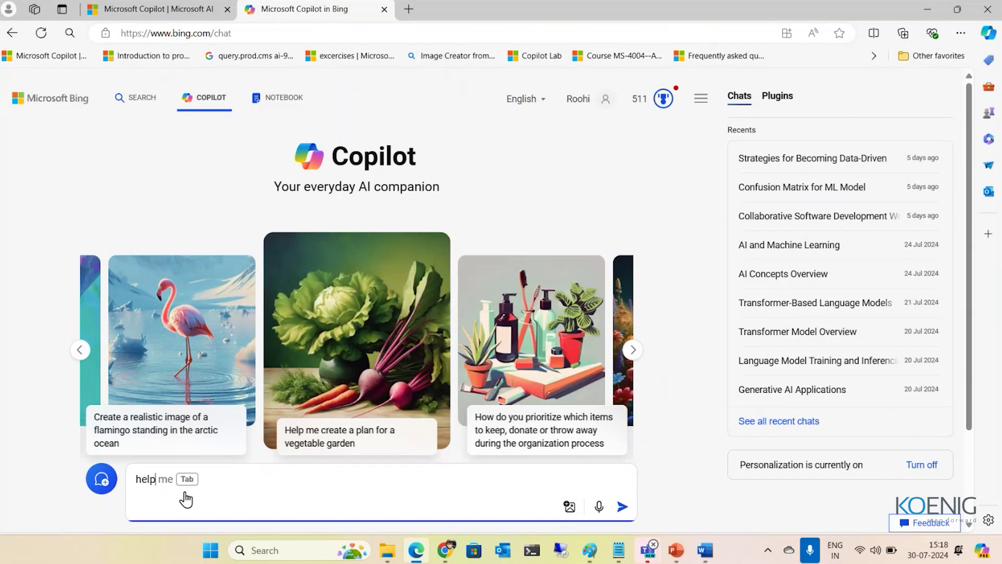
pyautogui.write(' me w')
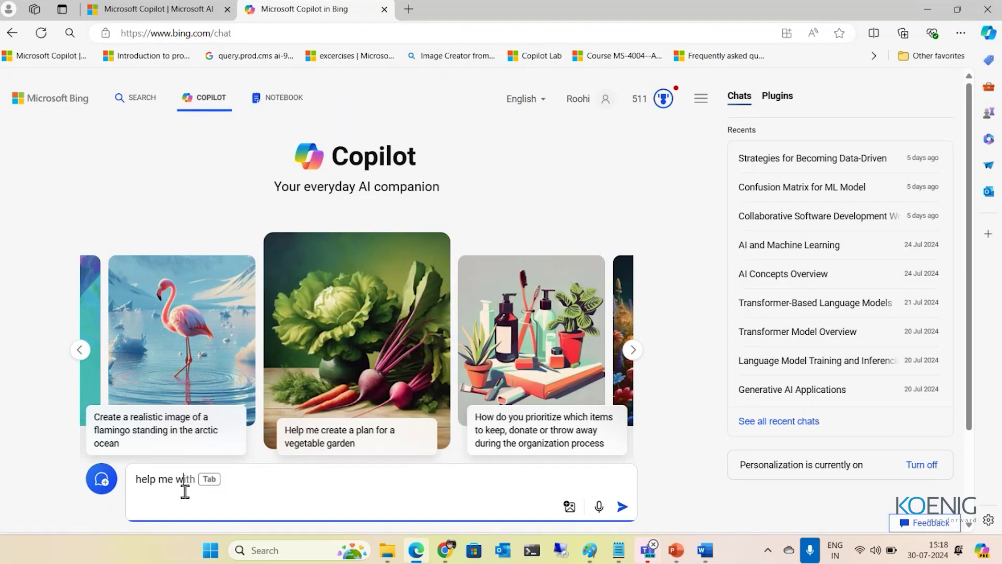
pyautogui.write('rite a ')
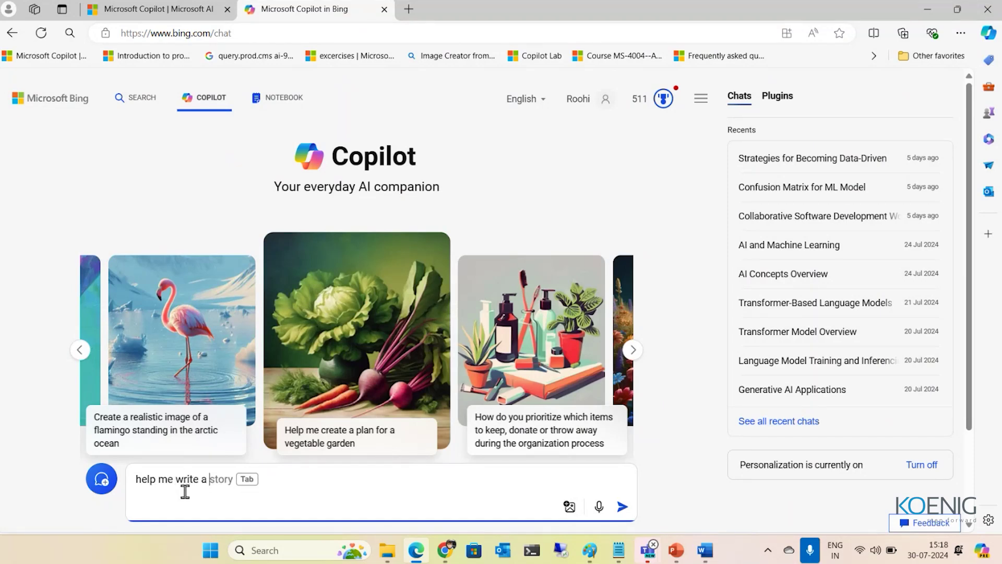
pyautogui.write('word do')
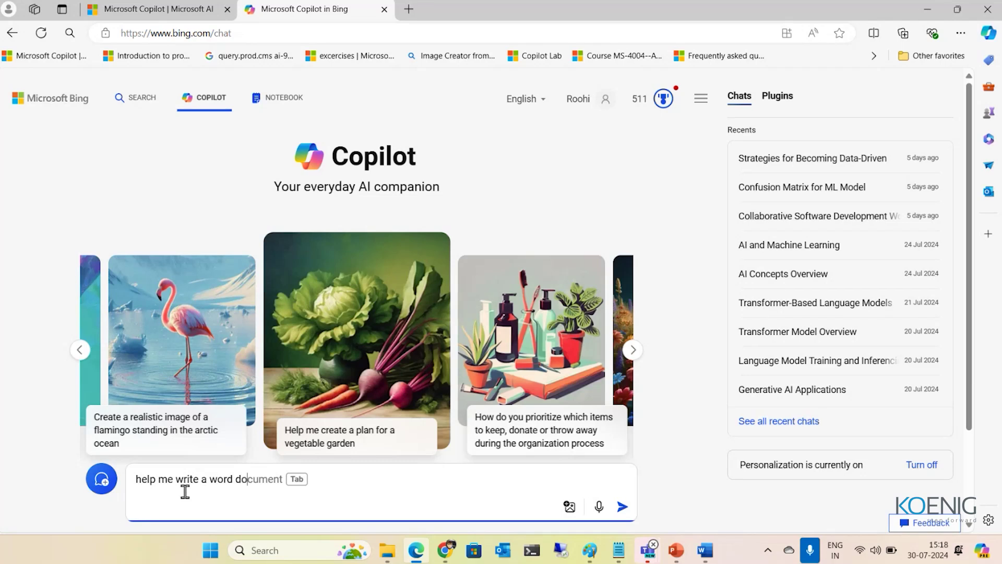
pyautogui.write('cument describi')
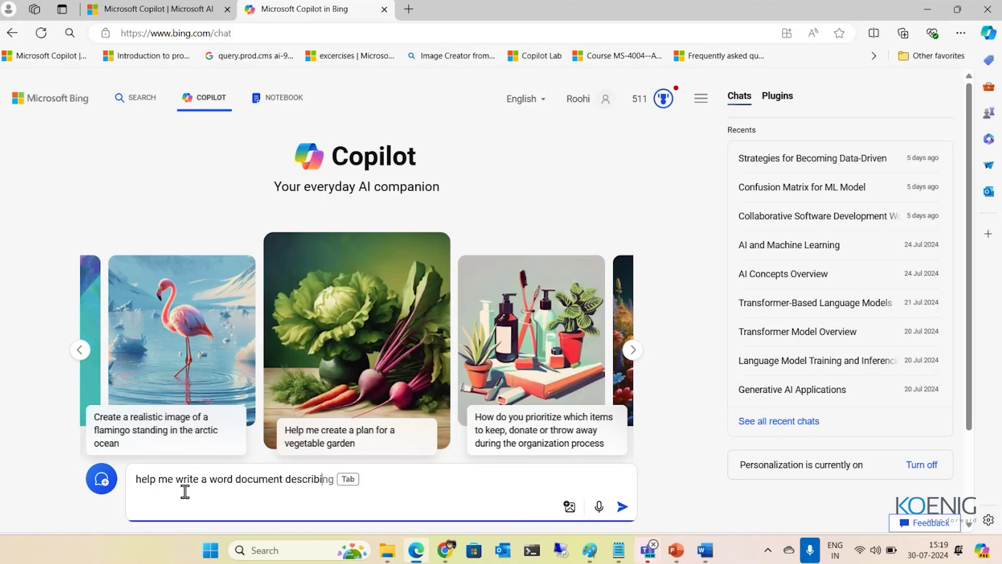
pyautogui.write('ng policies in in')
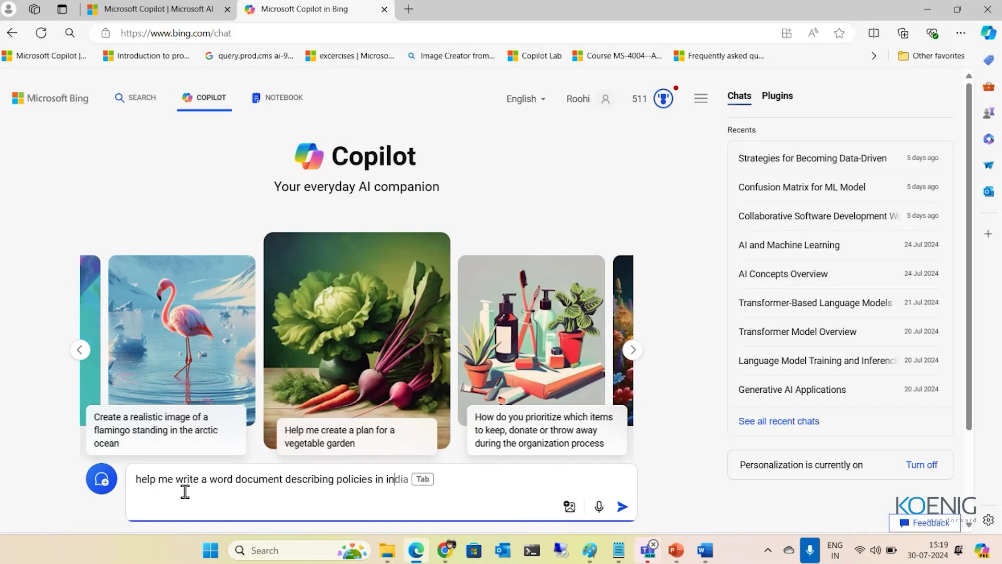
pyautogui.write('dia re')
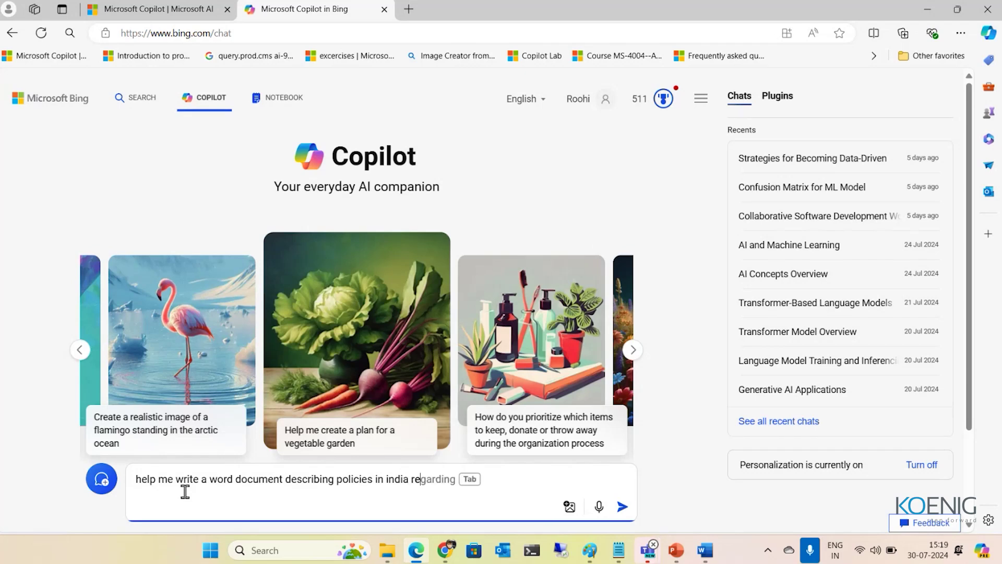
pyautogui.write('lated t')
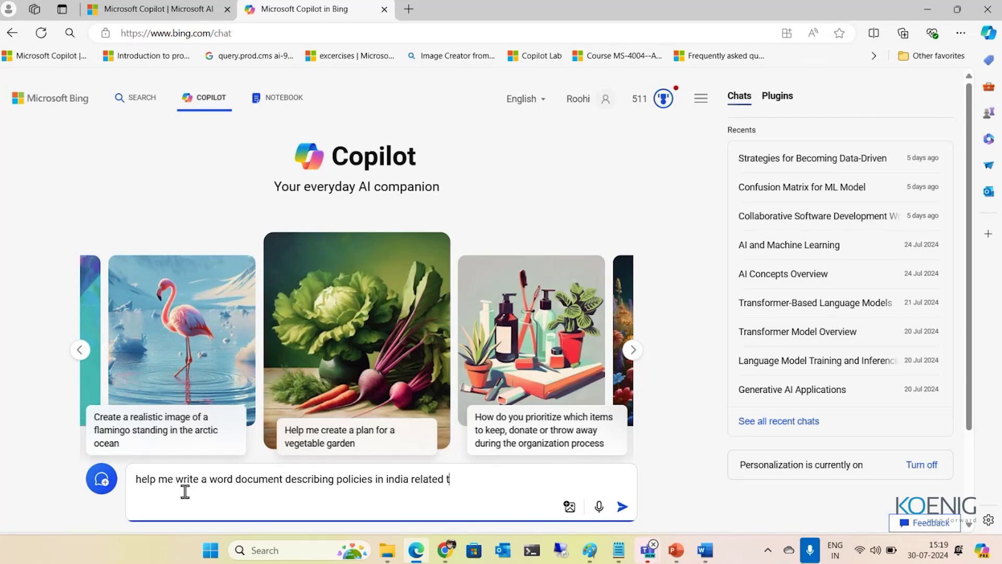
pyautogui.write('o new tax regime')
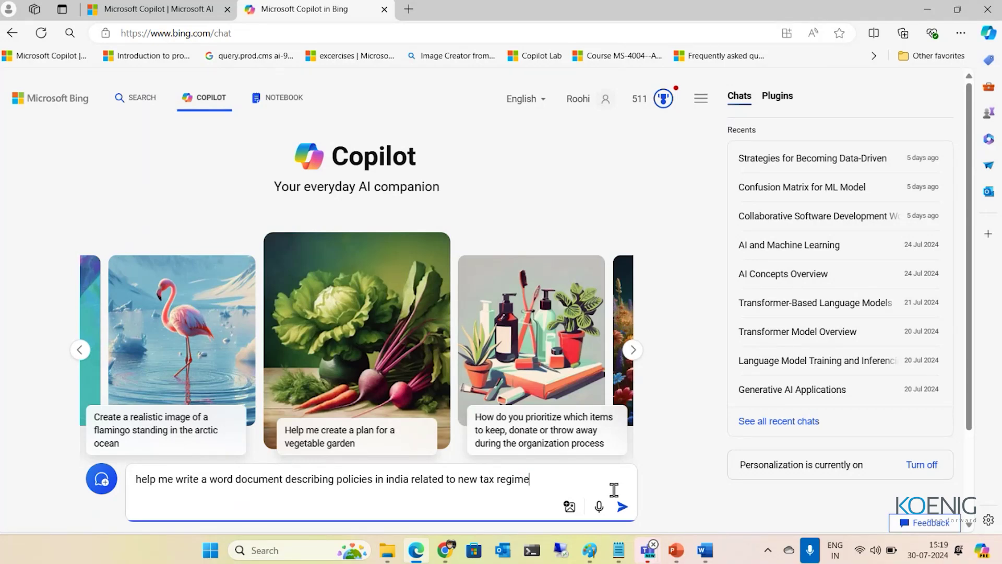
pyautogui.press('Return')
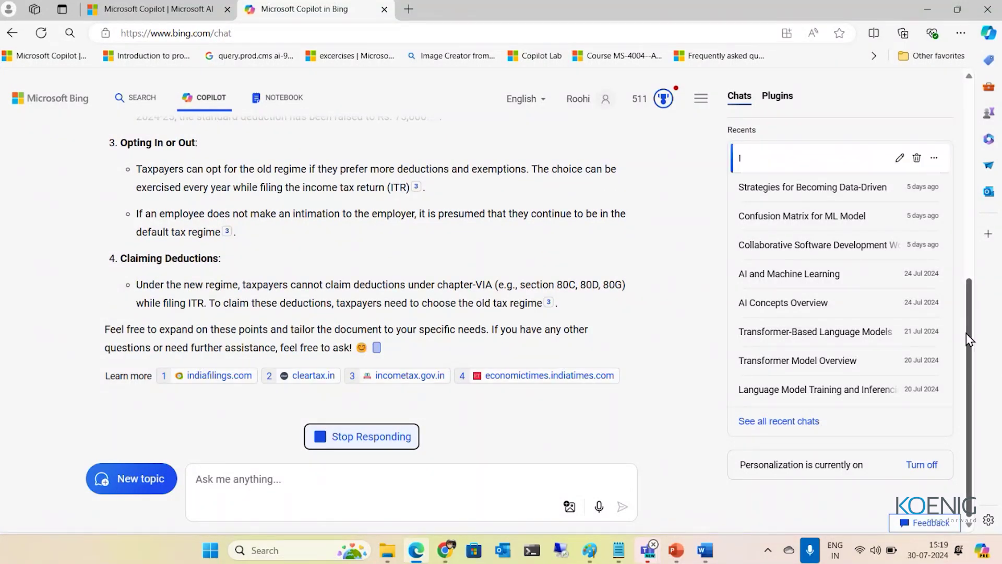
# Scroll through the India's New Tax Regime answer to its four cited sources
pyautogui.moveTo(967, 339); pyautogui.dragTo(962, 190)
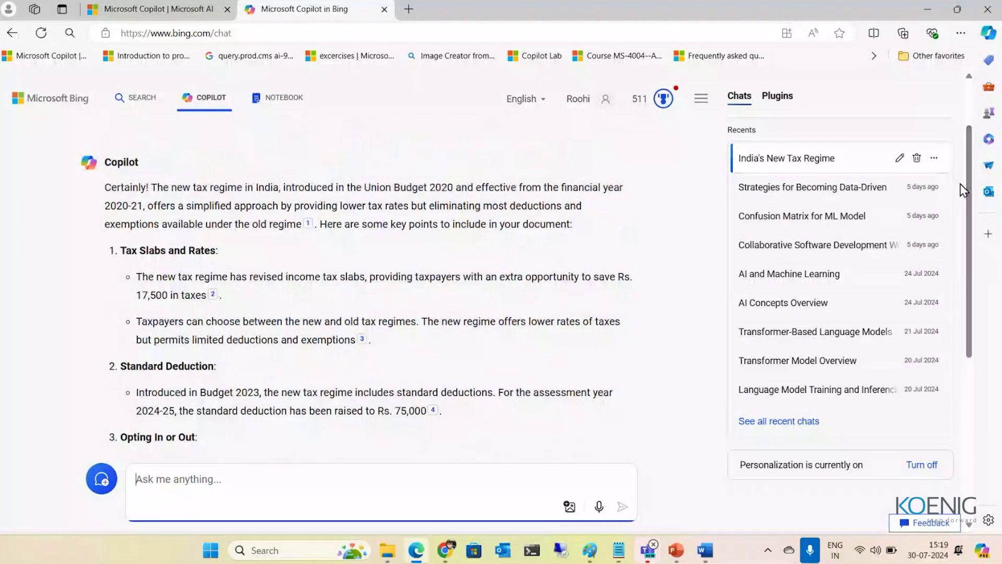
pyautogui.moveTo(968, 223); pyautogui.dragTo(966, 378)
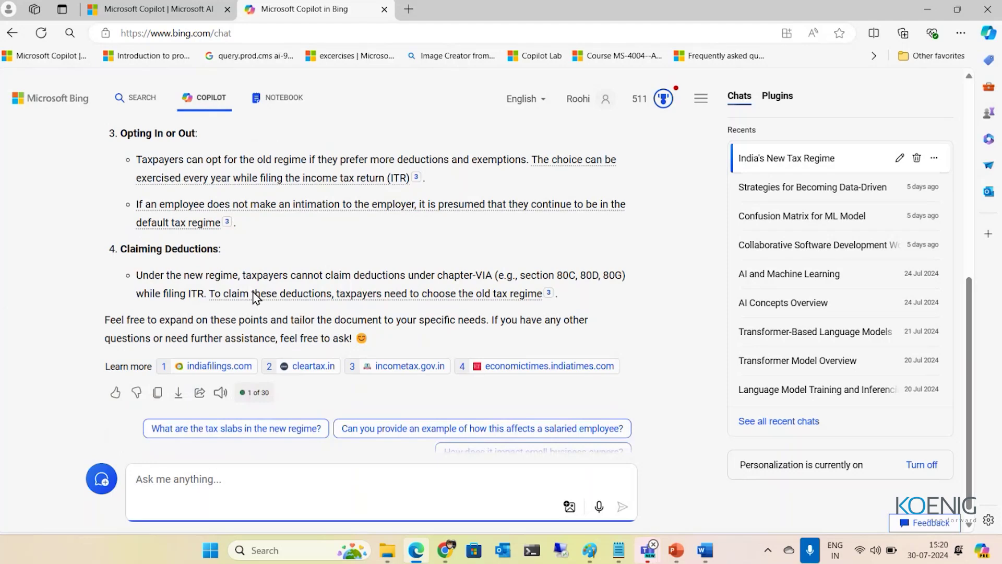
pyautogui.click(178, 394)
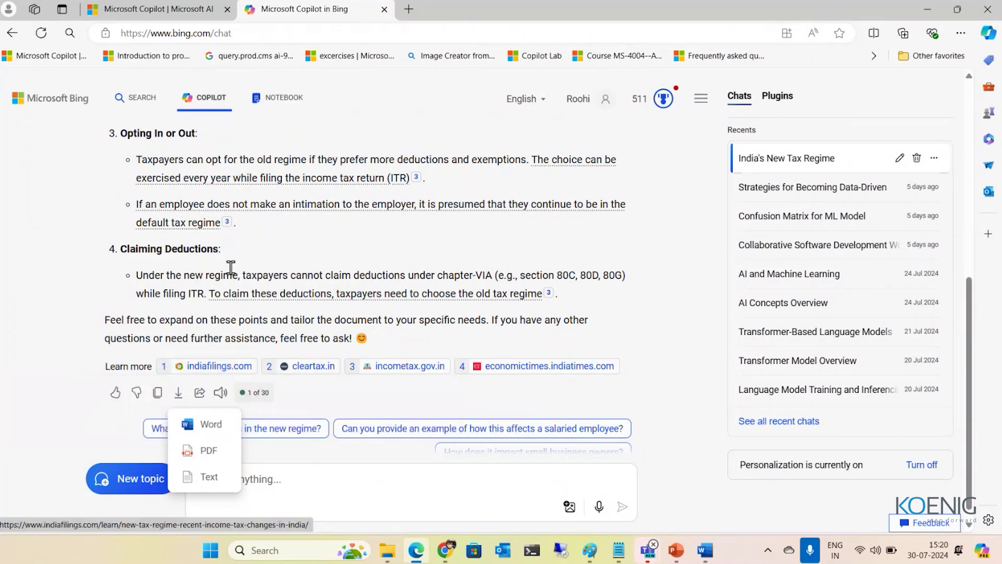
pyautogui.moveTo(969, 317)
pyautogui.mouseDown()
pyautogui.moveTo(965, 128)
pyautogui.moveTo(956, 306)
pyautogui.mouseUp()
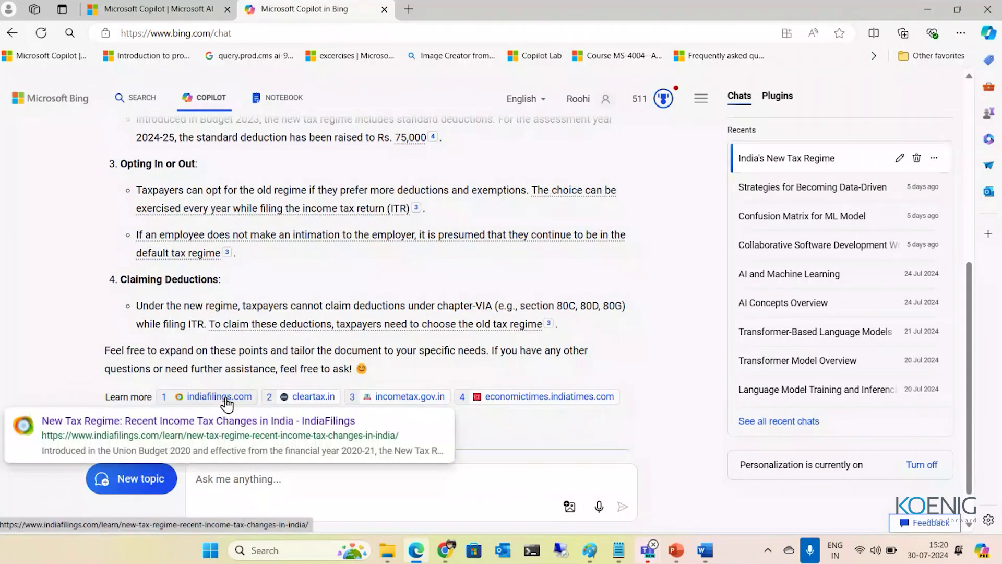
pyautogui.moveTo(311, 409)
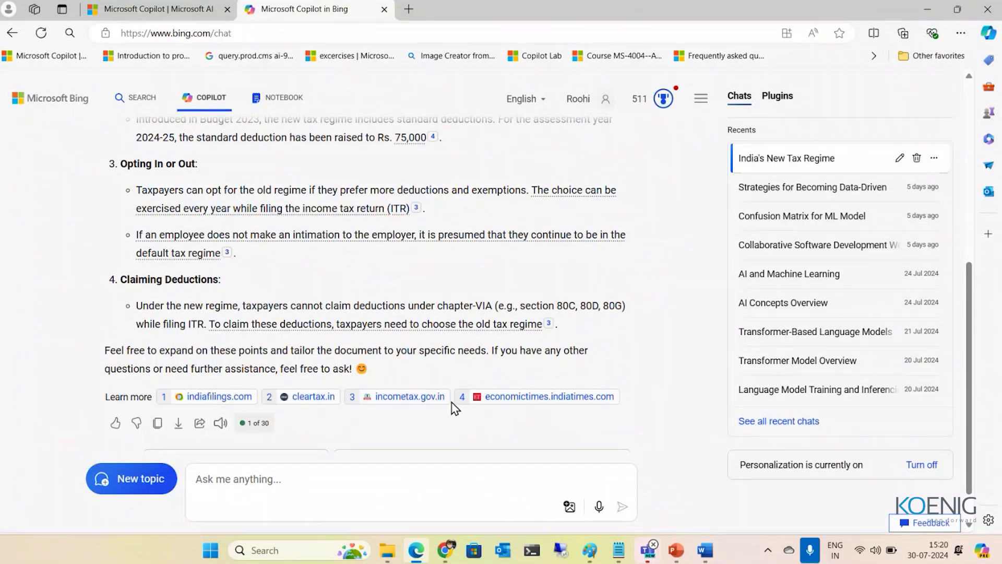
# Ask 'weather in paris today', fixing the city typo, and get sunny, 86°F (30°C)
pyautogui.moveTo(457, 411)
pyautogui.click(329, 484)
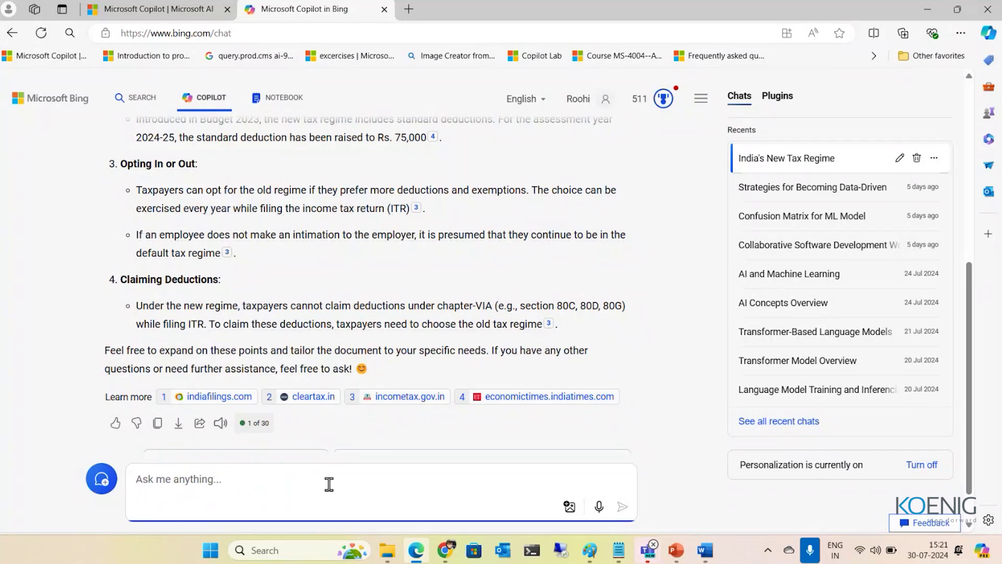
pyautogui.write('weather ')
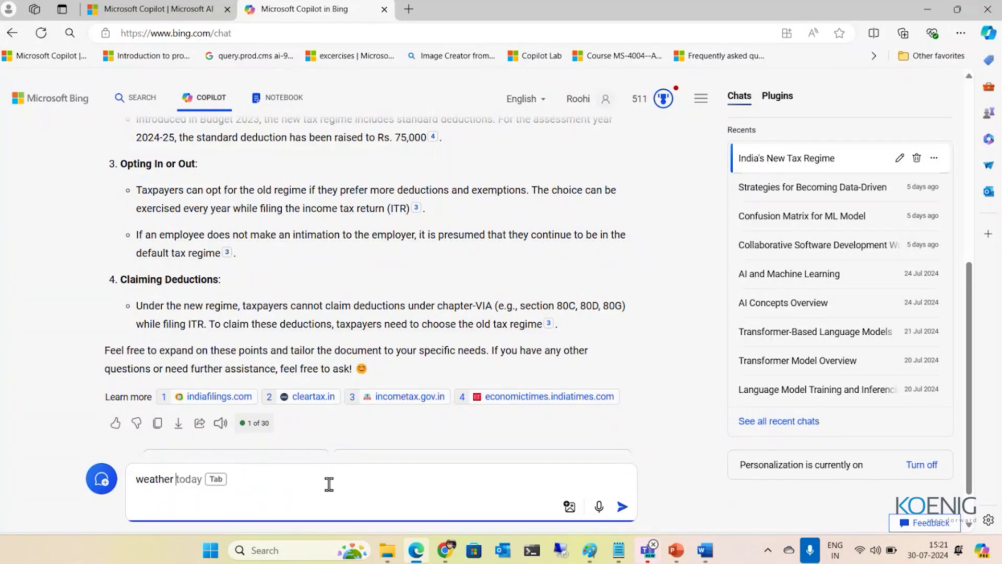
pyautogui.write('in pais')
pyautogui.press('Left')
pyautogui.press('Left')
pyautogui.write('r')
pyautogui.press('Right')
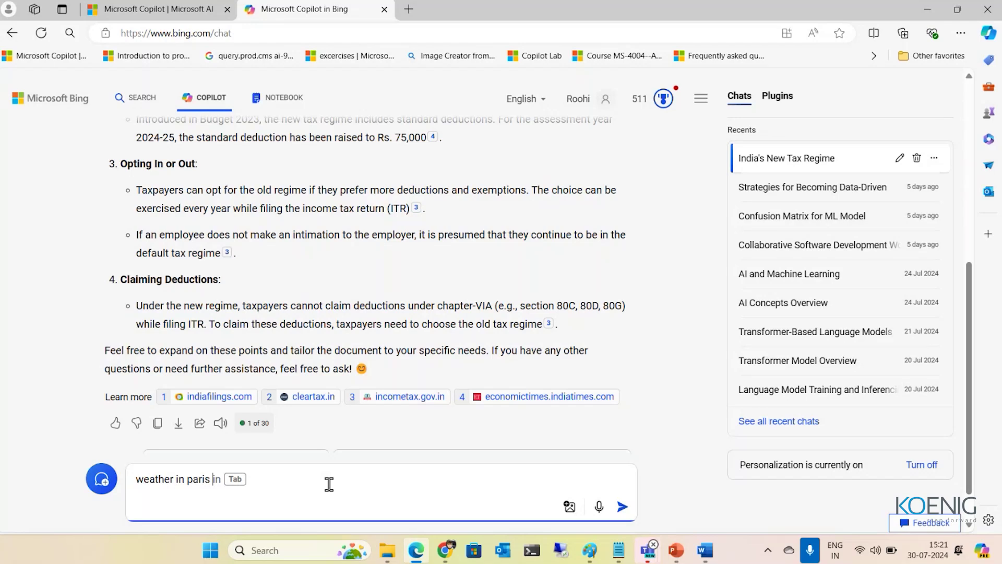
pyautogui.write('today')
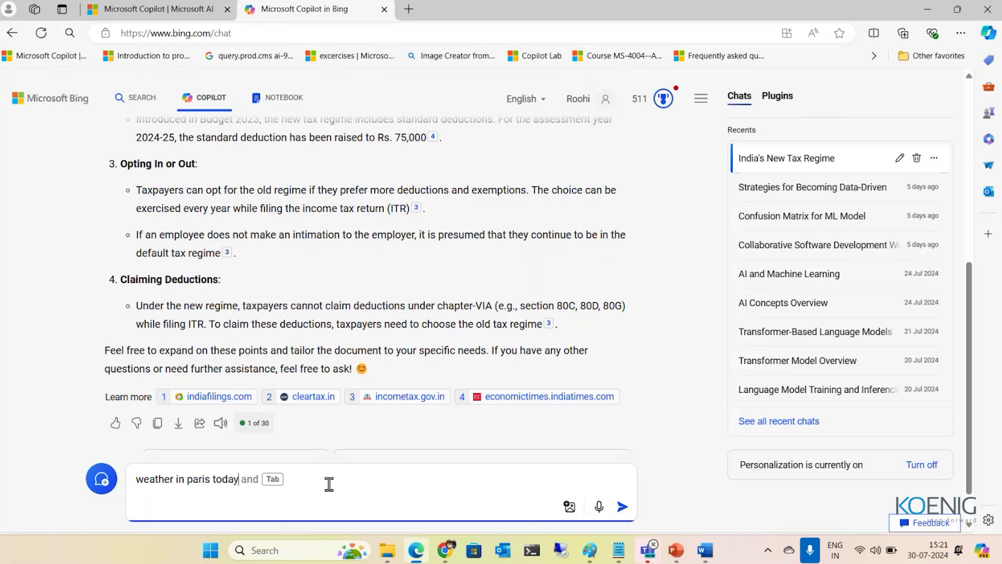
pyautogui.press('Return')
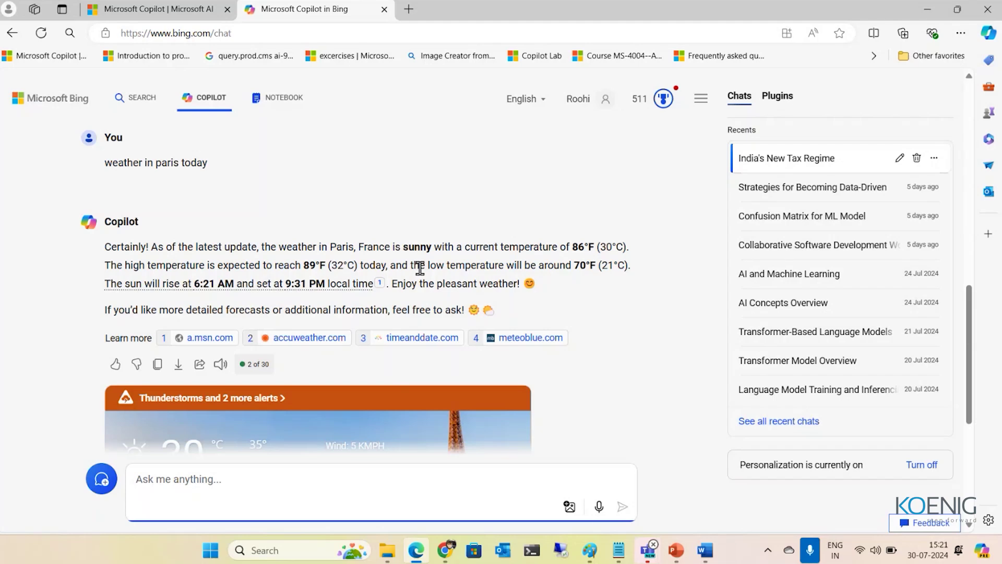
pyautogui.moveTo(243, 324)
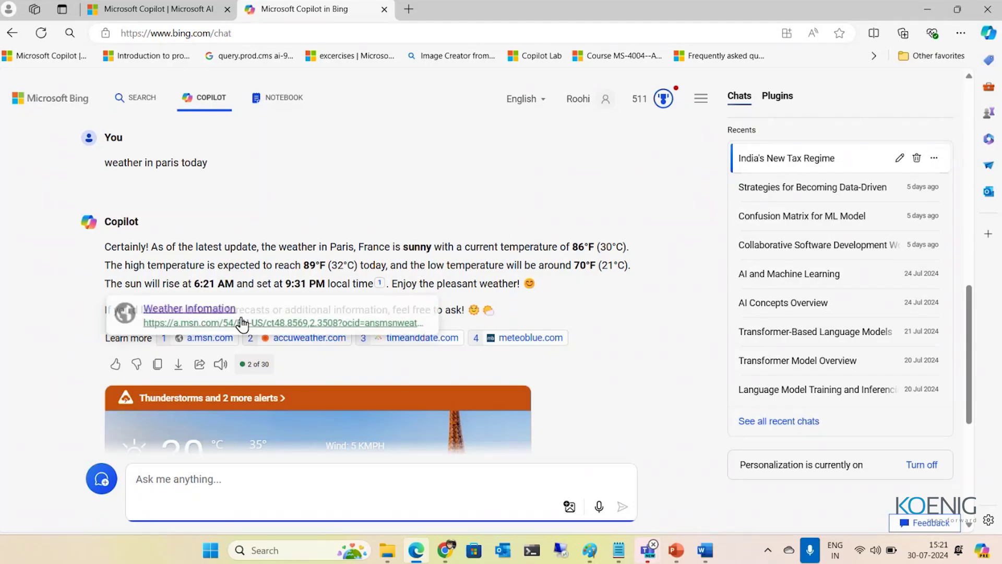
pyautogui.moveTo(218, 349)
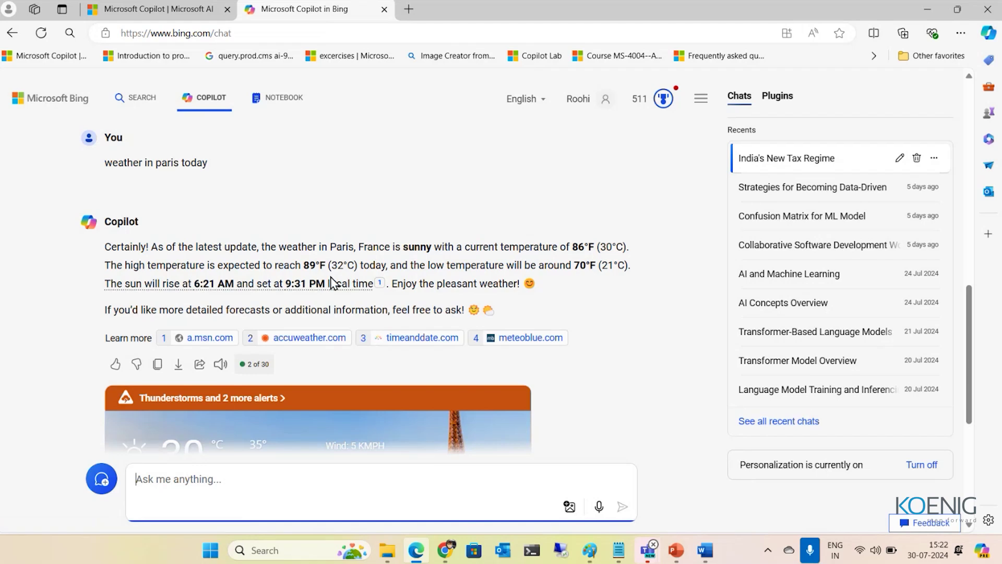
pyautogui.moveTo(333, 286)
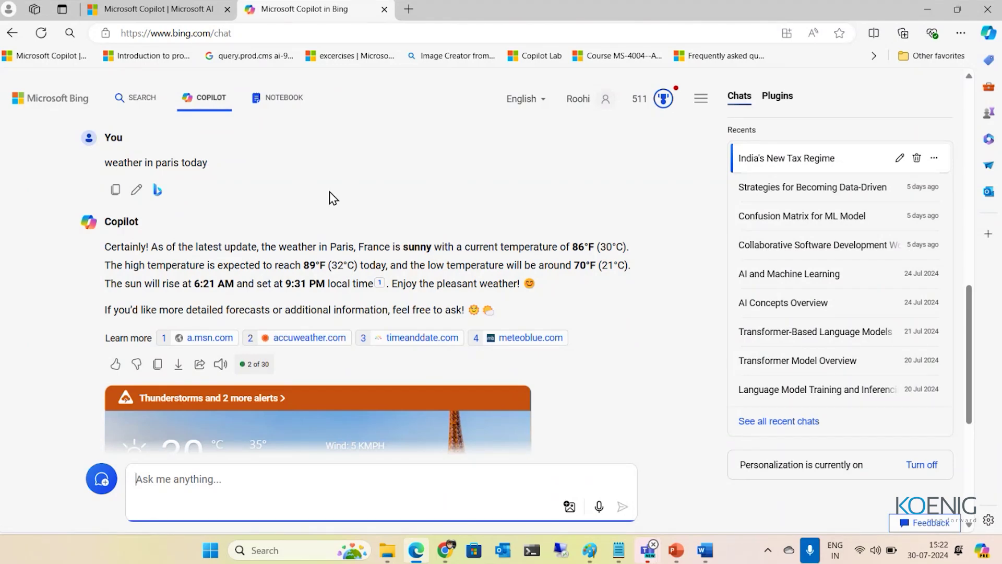
# Open autosar.org in a new tab and decline its cookies
pyautogui.click(410, 10)
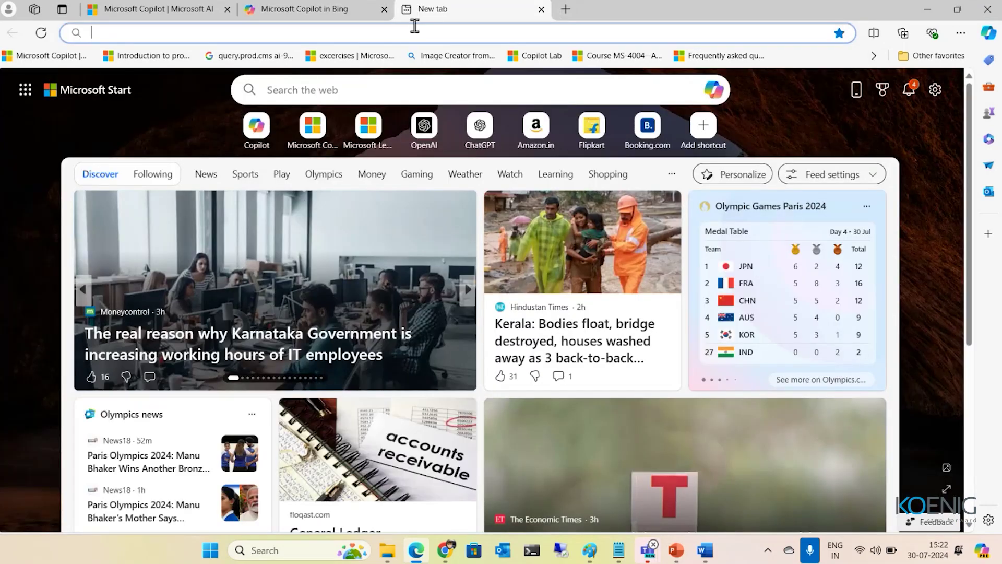
pyautogui.write('aut')
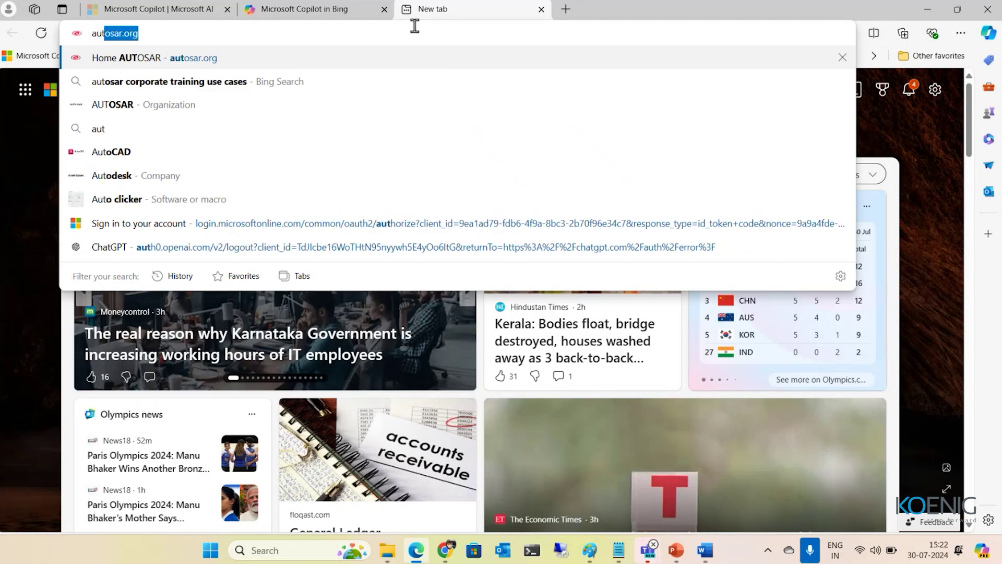
pyautogui.write('osar')
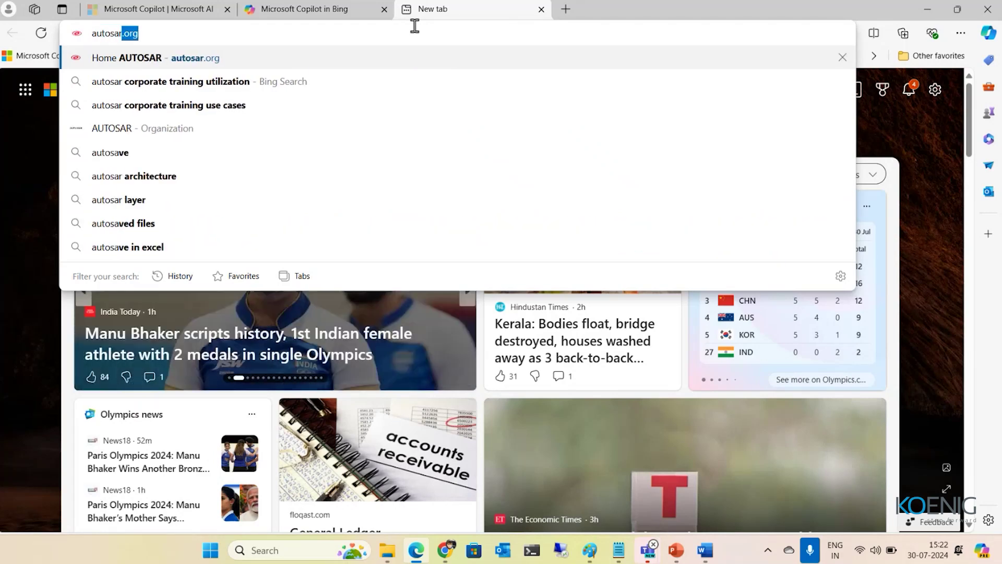
pyautogui.press('Return')
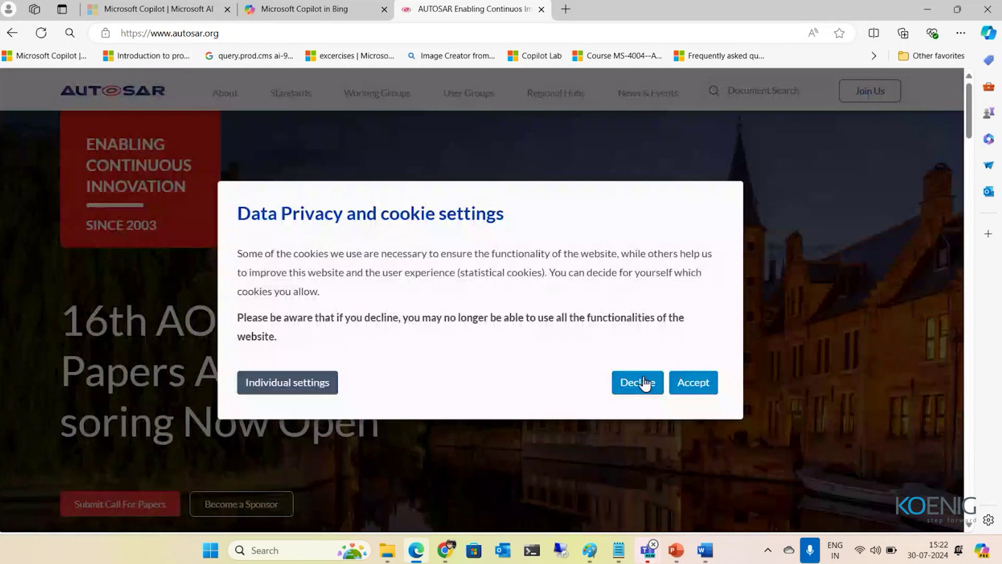
pyautogui.click(638, 383)
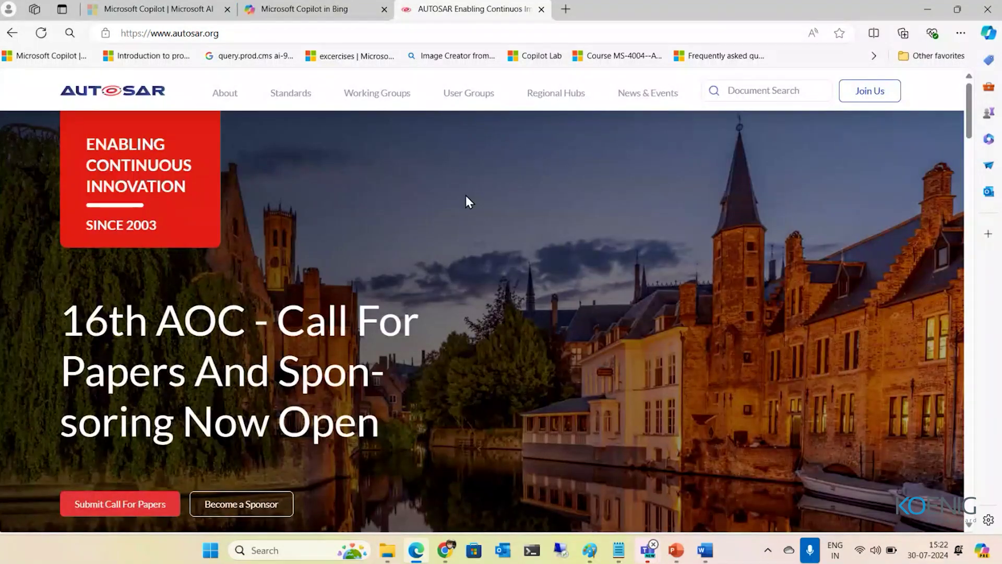
pyautogui.moveTo(969, 133)
pyautogui.mouseDown()
pyautogui.moveTo(985, 336)
pyautogui.moveTo(953, 127)
pyautogui.mouseUp()
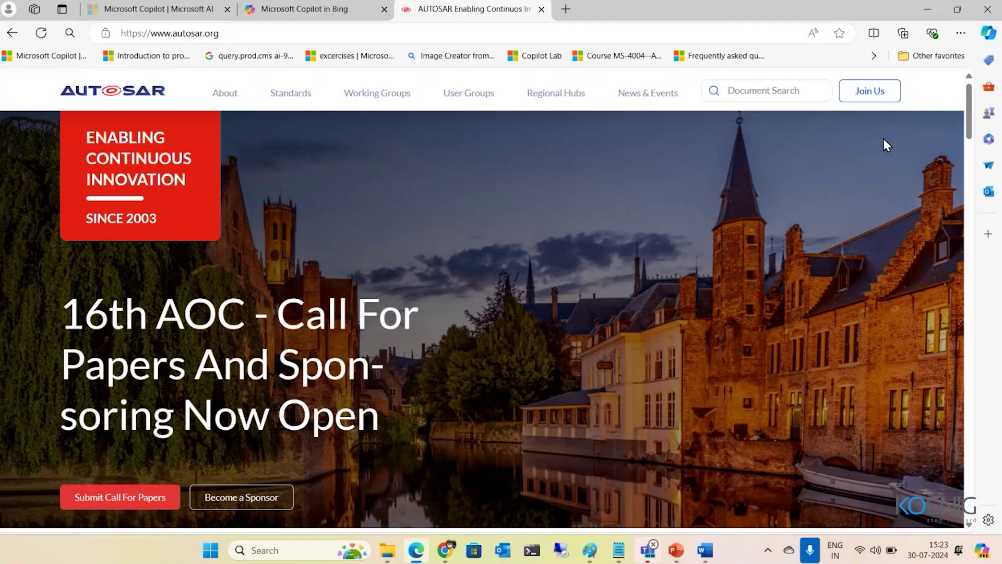
# Open the Copilot sidebar beside the AUTOSAR homepage, closing and reopening it once
pyautogui.click(988, 33)
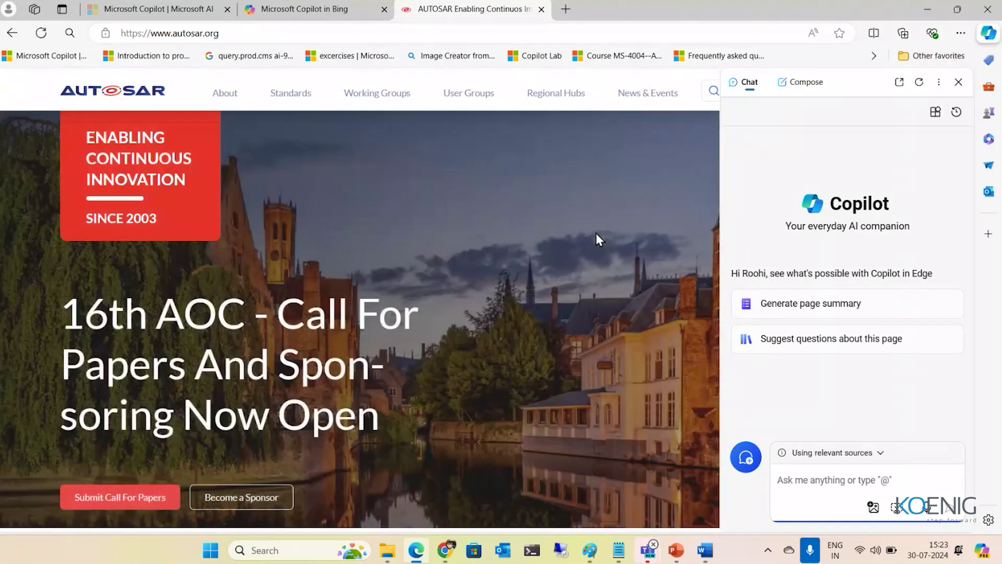
pyautogui.hotkey('ctrl', 'shift', '.')
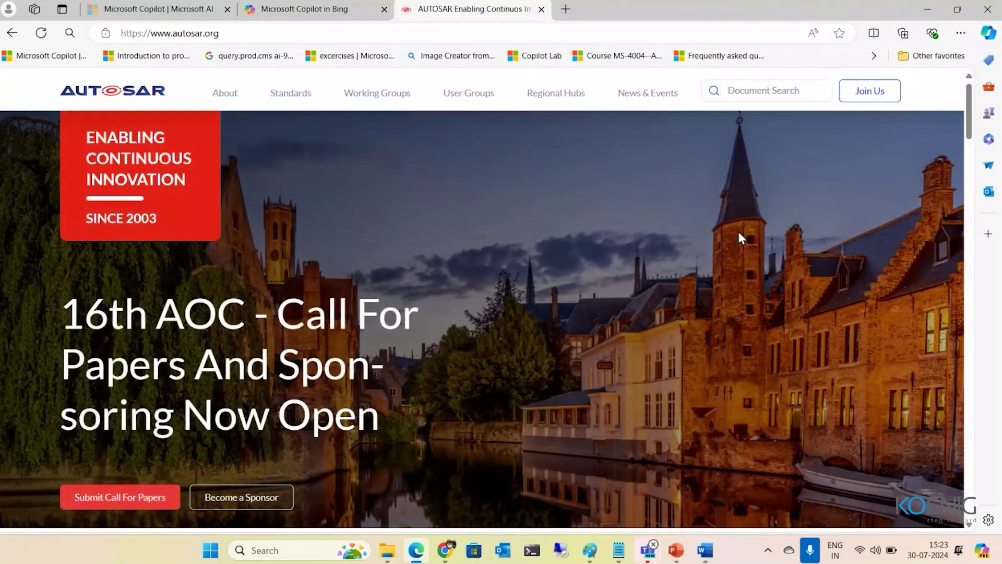
pyautogui.click(991, 37)
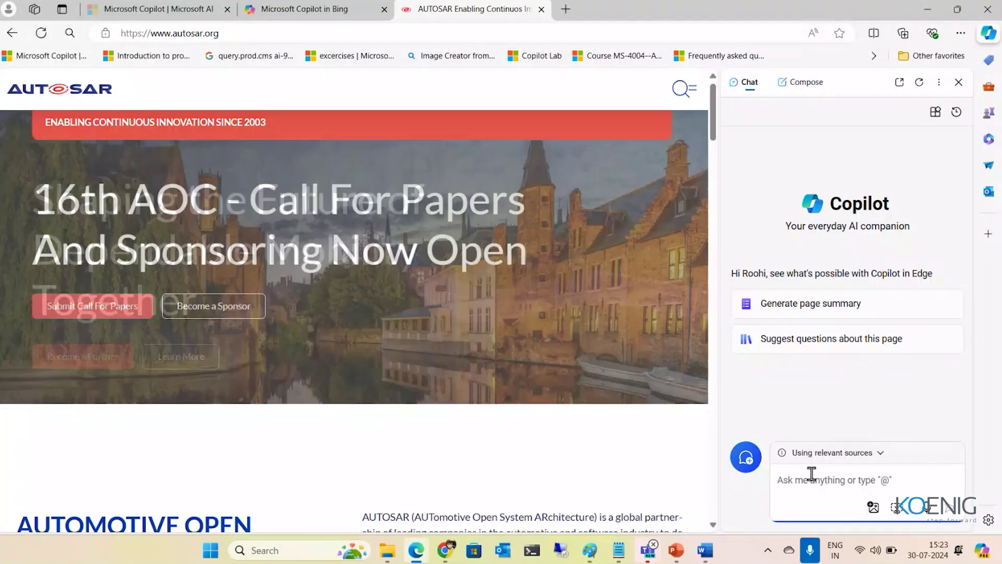
pyautogui.write('what')
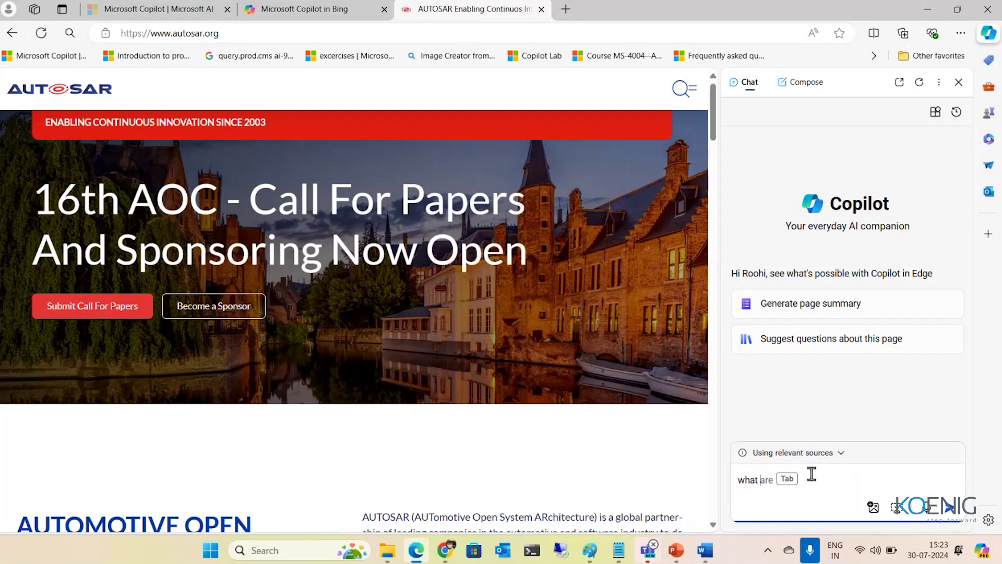
pyautogui.write(' is ')
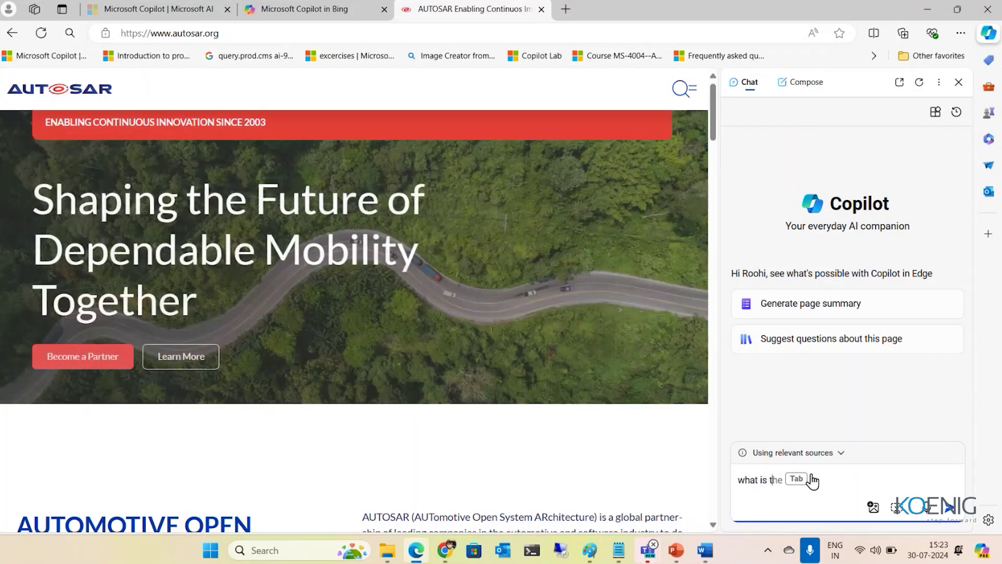
pyautogui.write('this do')
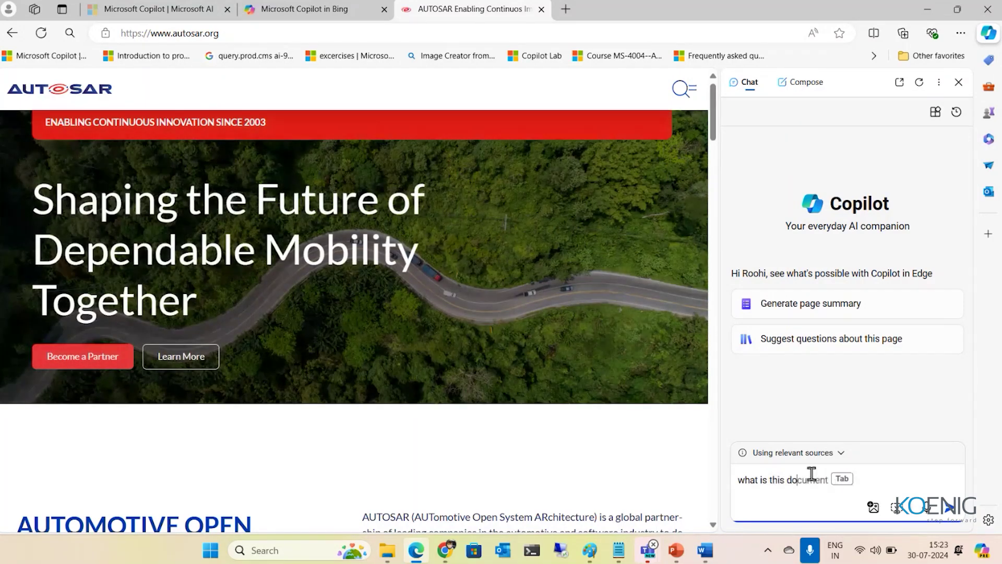
pyautogui.write('cument a')
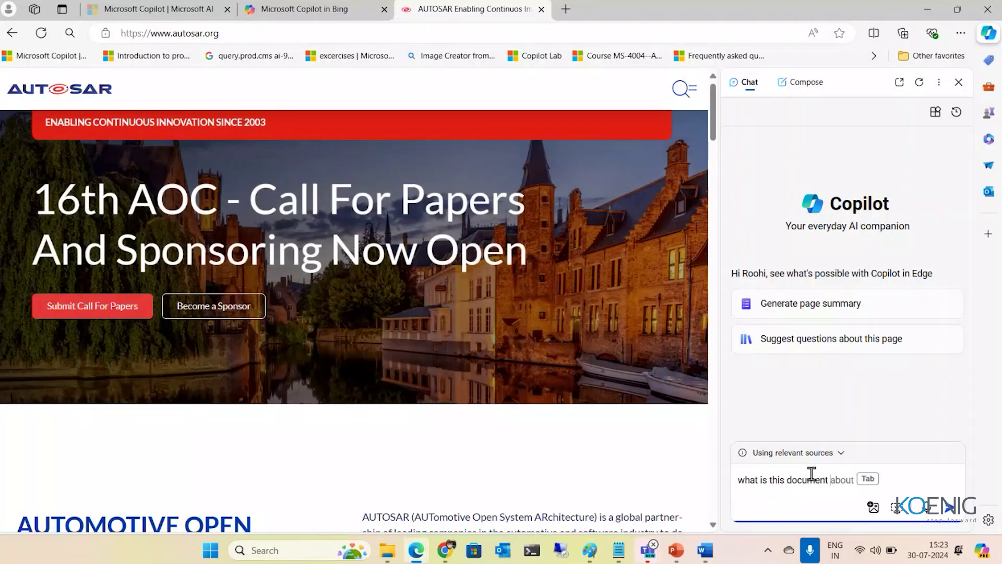
pyautogui.write('bout?')
pyautogui.press('Return')
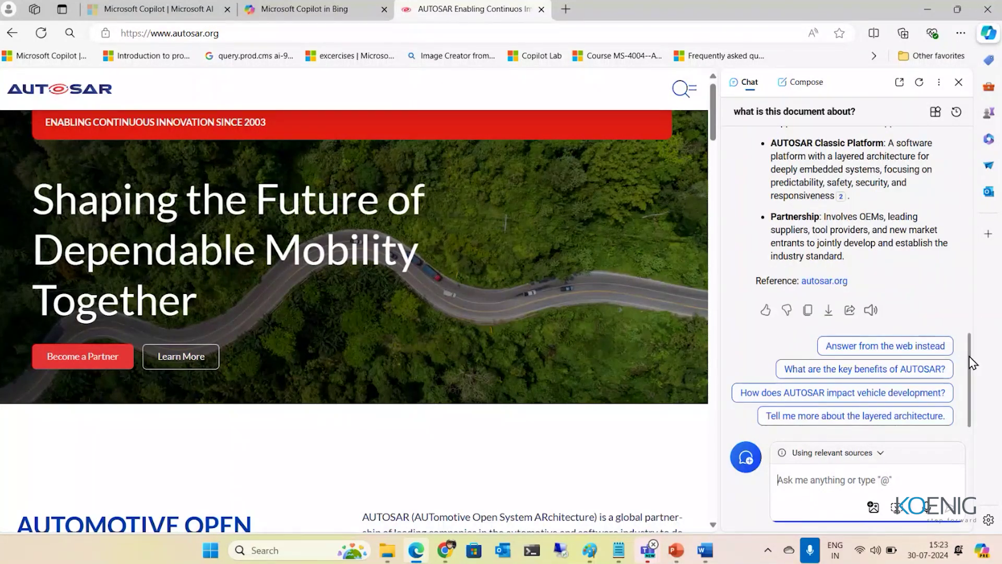
pyautogui.moveTo(973, 363); pyautogui.dragTo(968, 271)
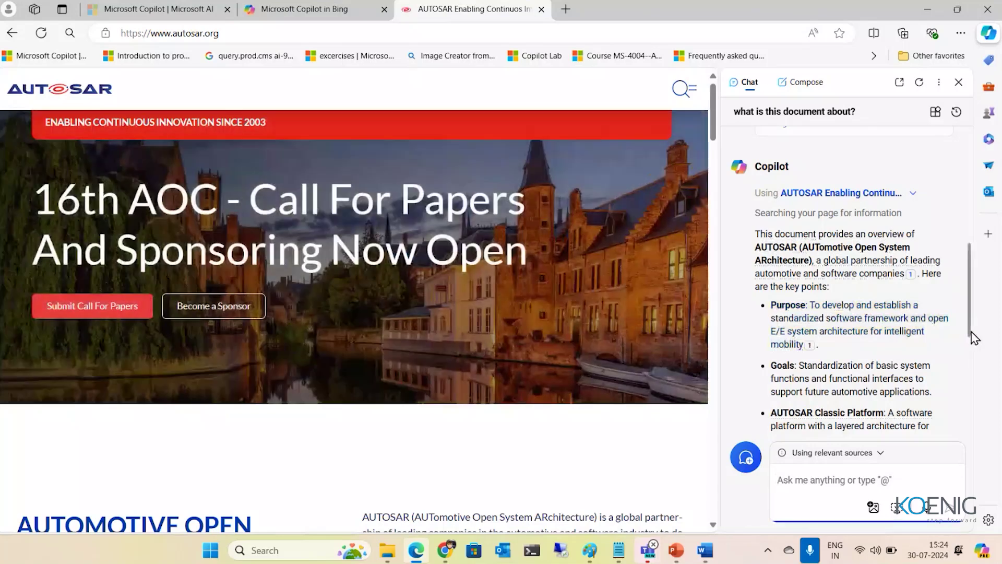
pyautogui.moveTo(972, 347); pyautogui.dragTo(973, 403)
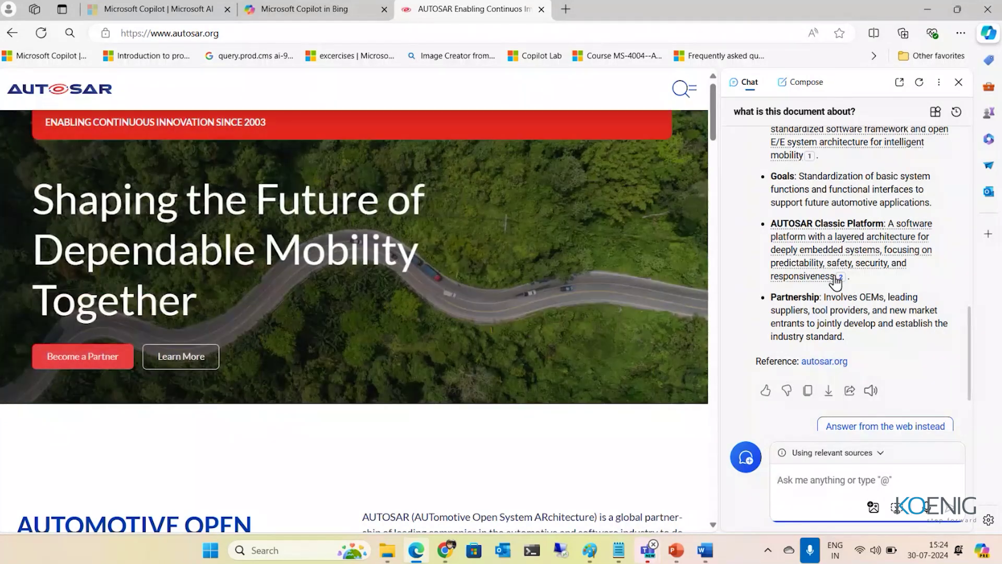
pyautogui.click(829, 391)
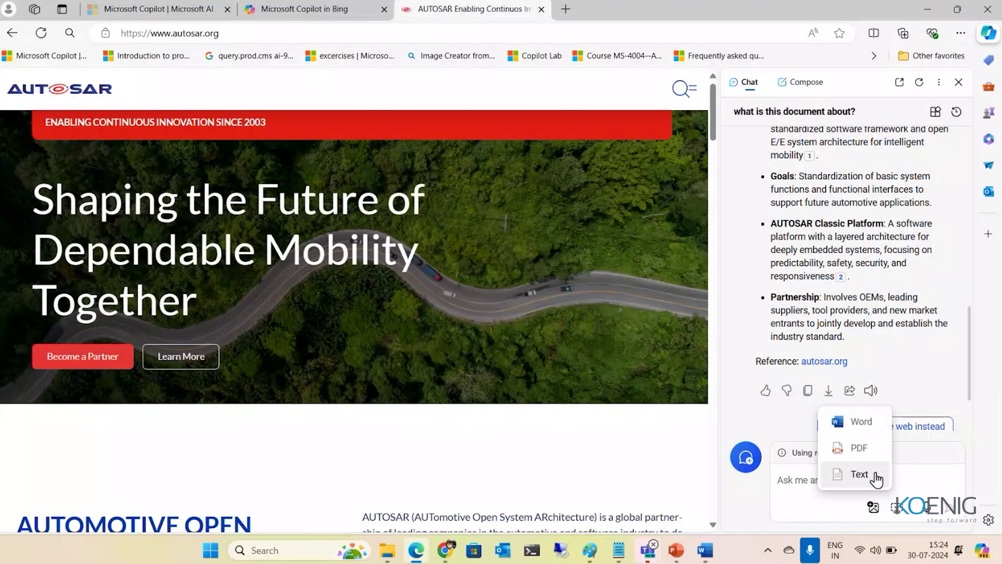
pyautogui.click(914, 334)
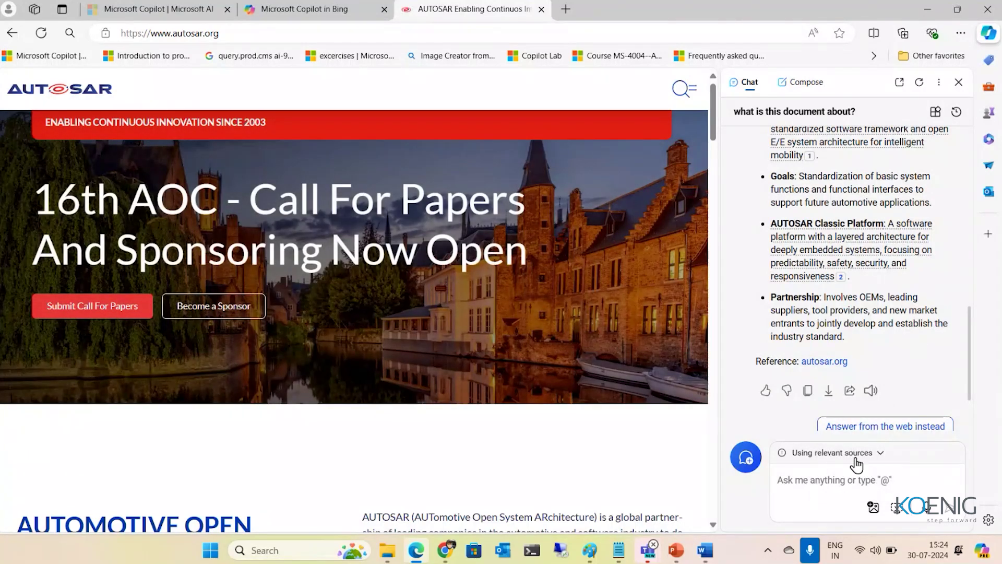
# Ask Copilot "I'm into corporate training how can i utilize it?" about AUTOSAR
pyautogui.click(842, 480)
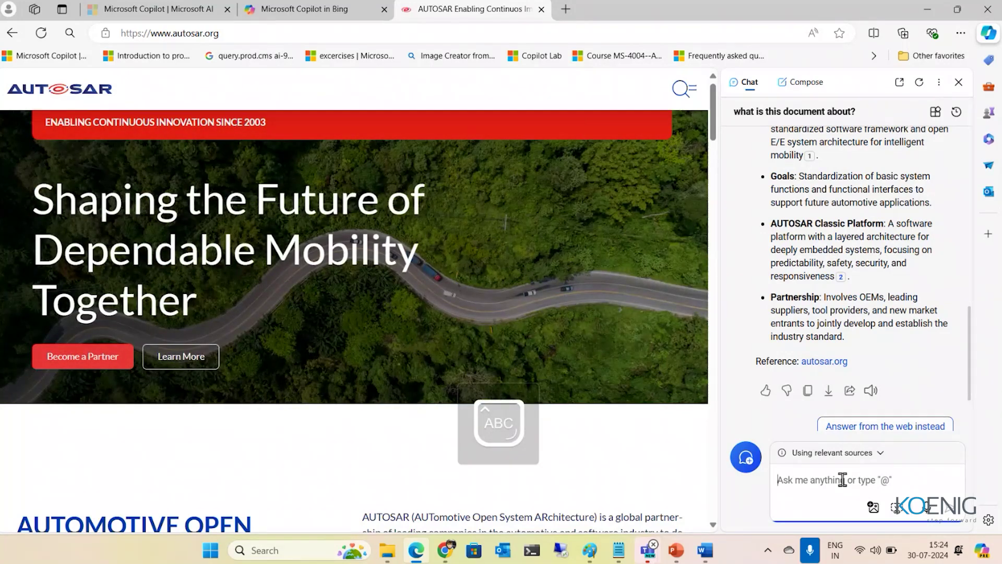
pyautogui.write('In')
pyautogui.press('BackSpace')
pyautogui.write("'m")
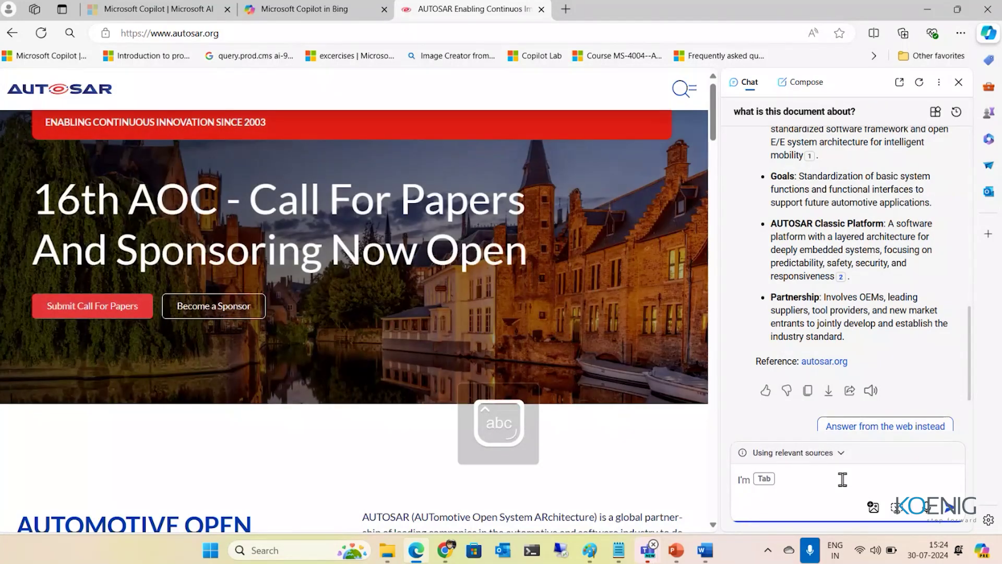
pyautogui.write(' into c')
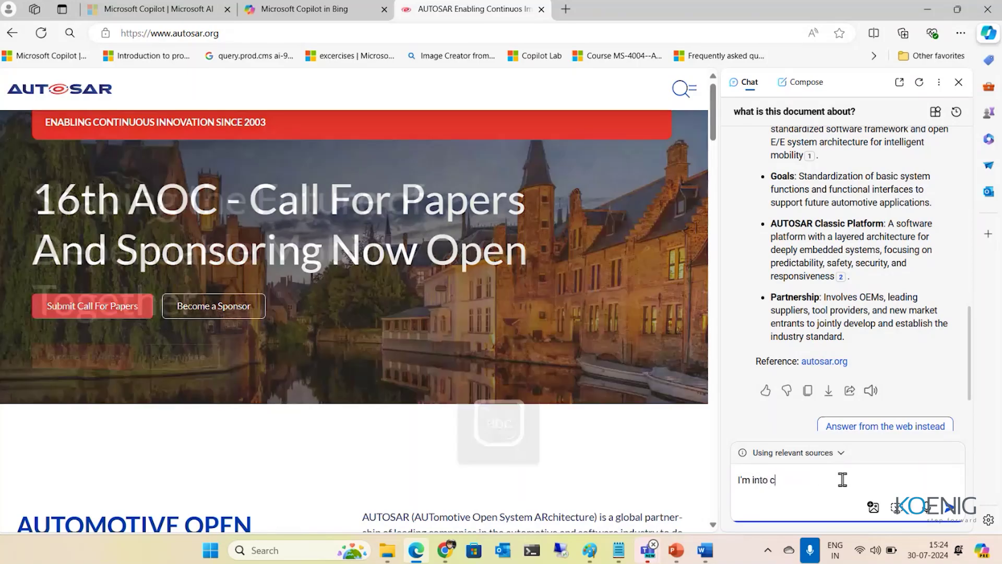
pyautogui.write('orpo')
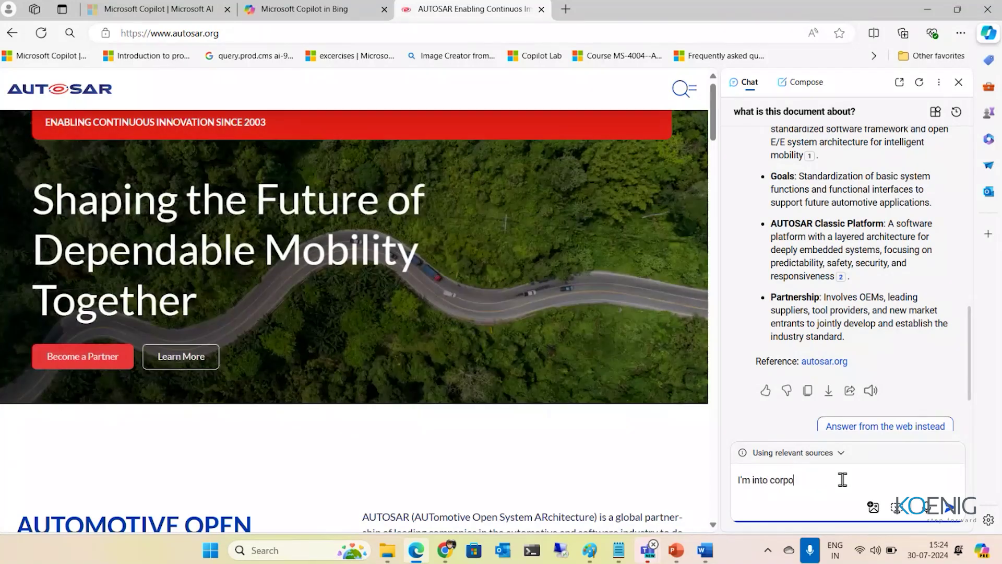
pyautogui.write('rate tr')
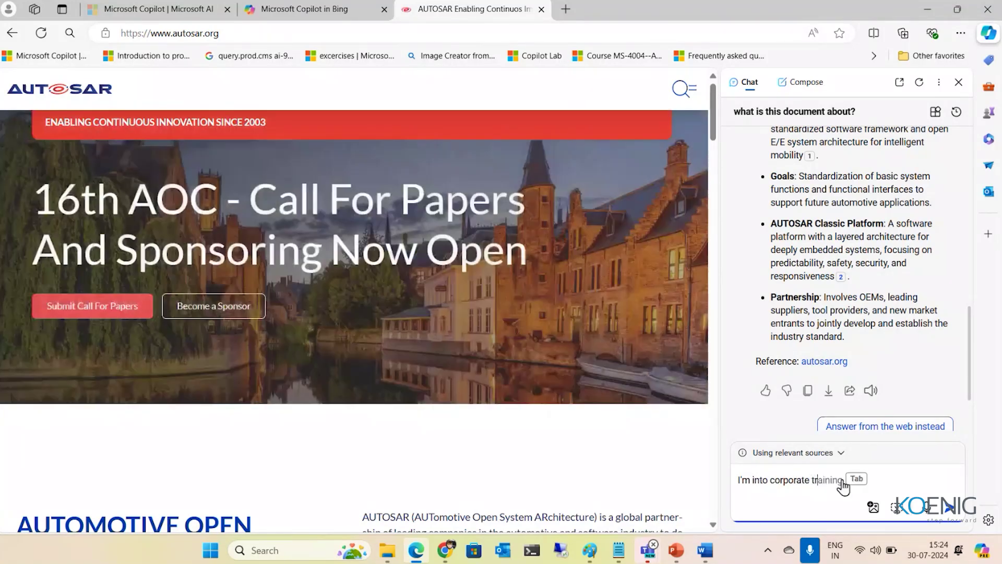
pyautogui.write('aini')
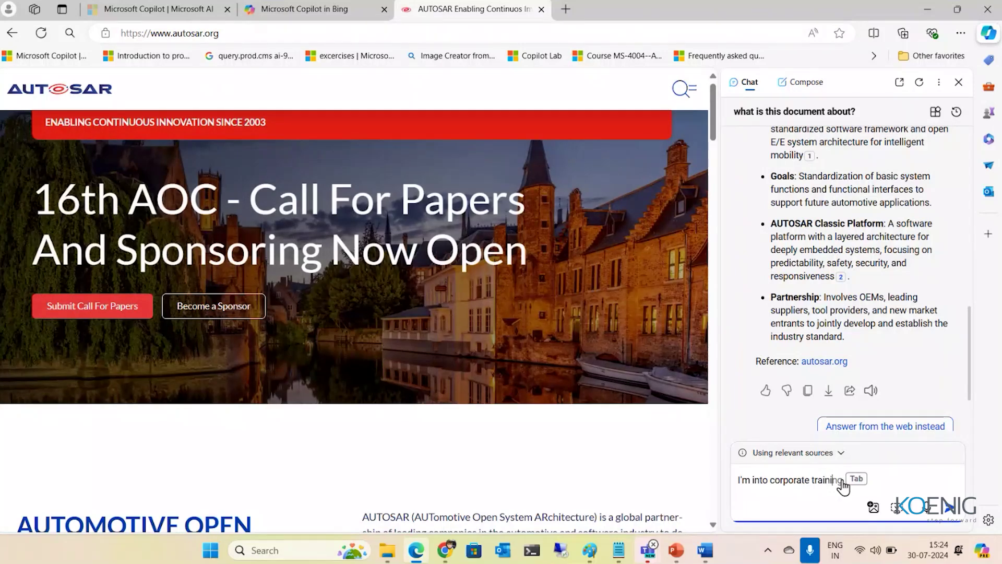
pyautogui.write('ng h')
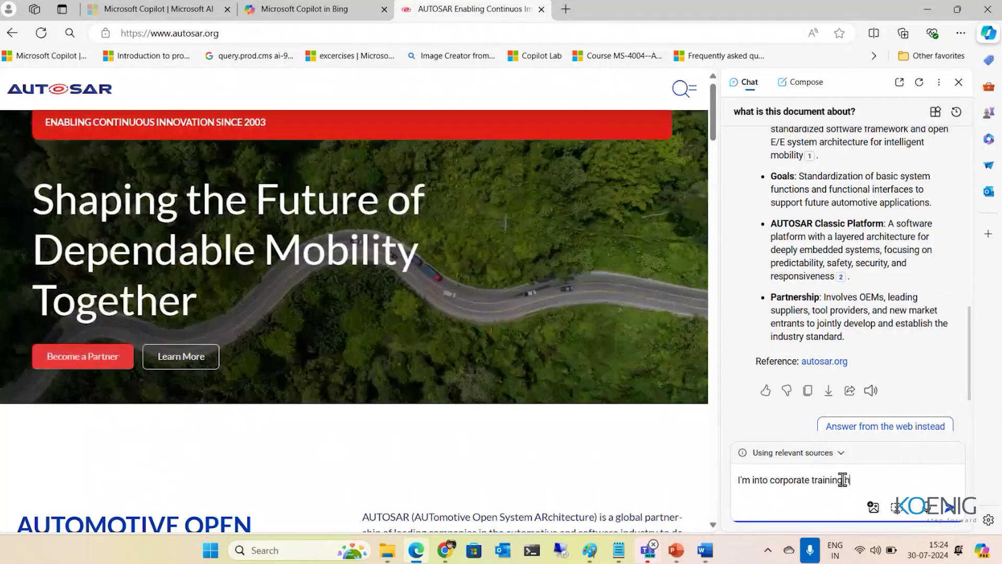
pyautogui.write('ow can i')
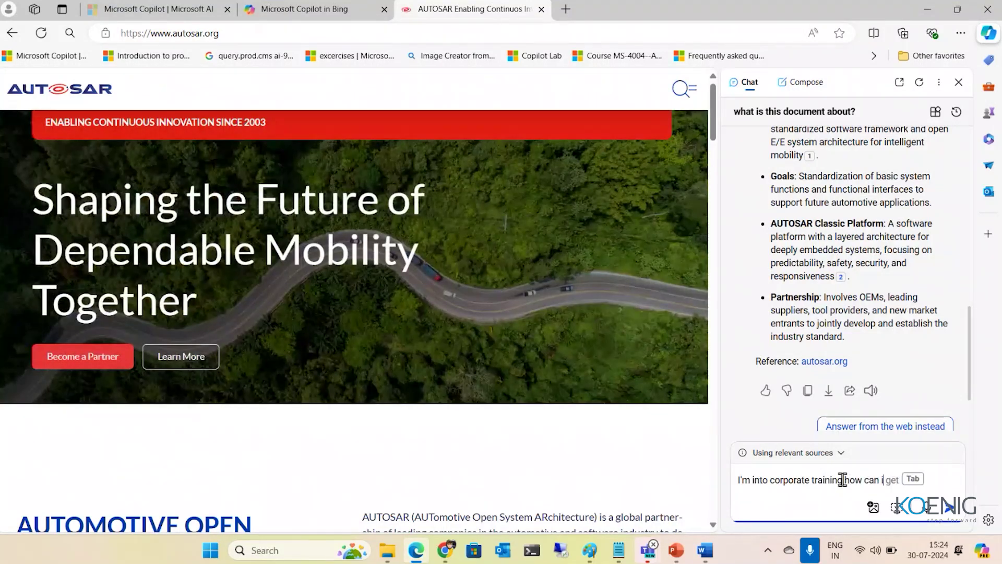
pyautogui.write(' ut')
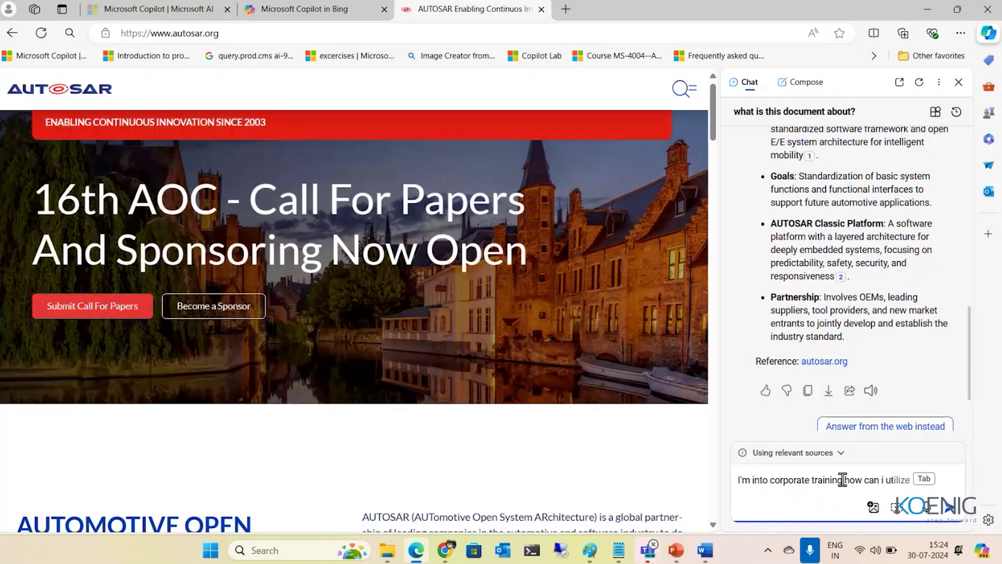
pyautogui.write('ilize it')
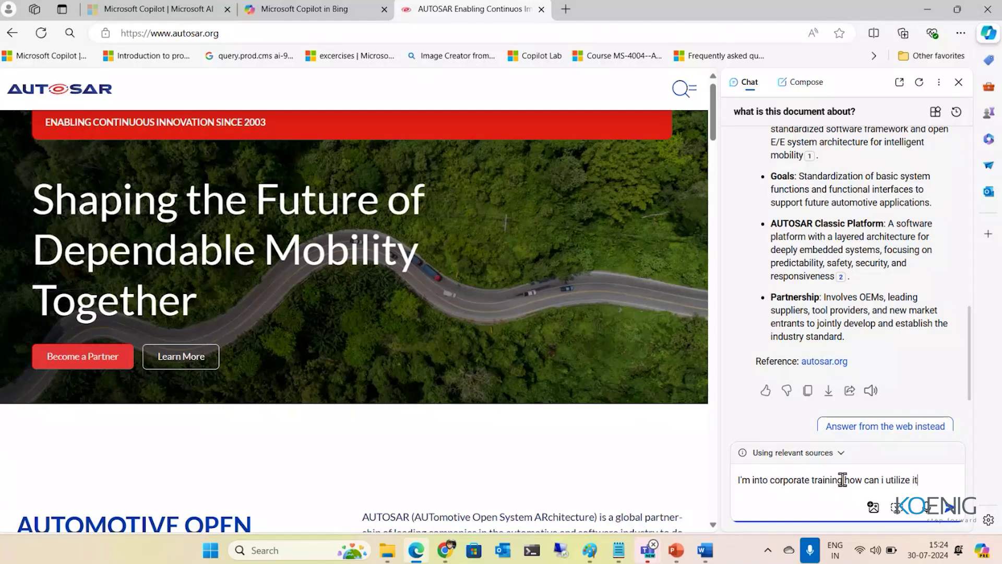
pyautogui.write('?')
pyautogui.press('Return')
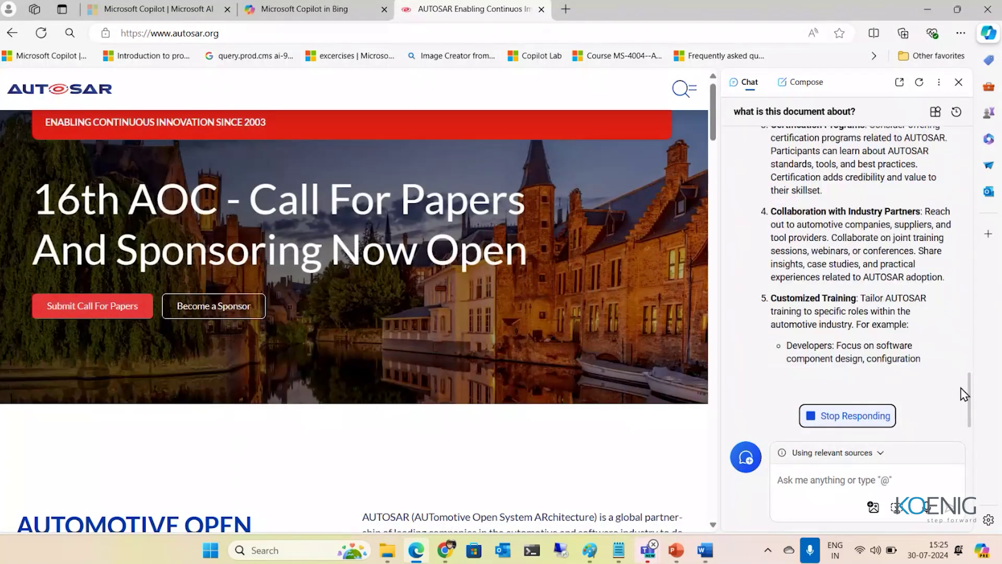
# Review the answer, then load the query.prod.cms ai-900 Google results and start a new Copilot topic
pyautogui.moveTo(972, 403); pyautogui.dragTo(972, 335)
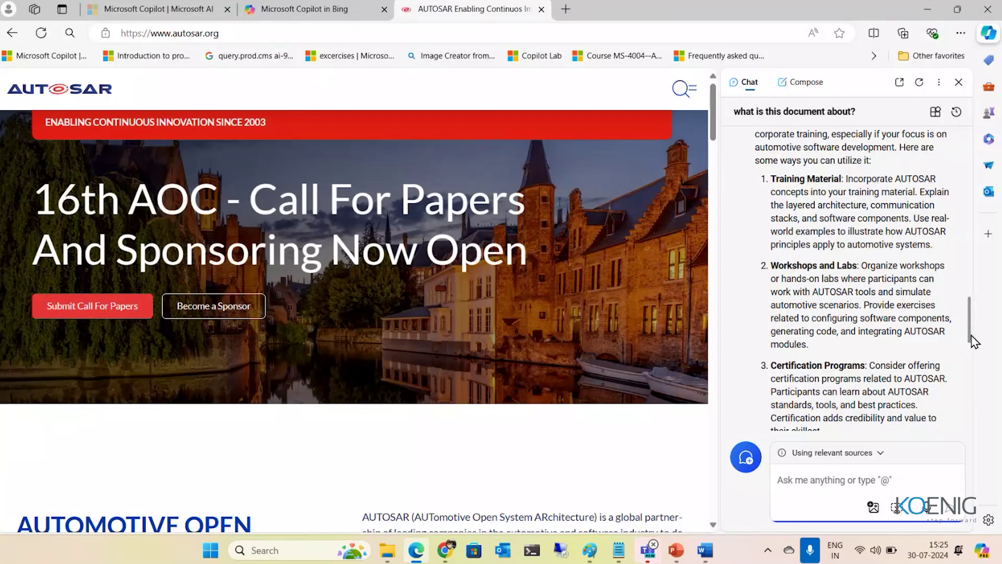
pyautogui.moveTo(974, 340); pyautogui.dragTo(972, 366)
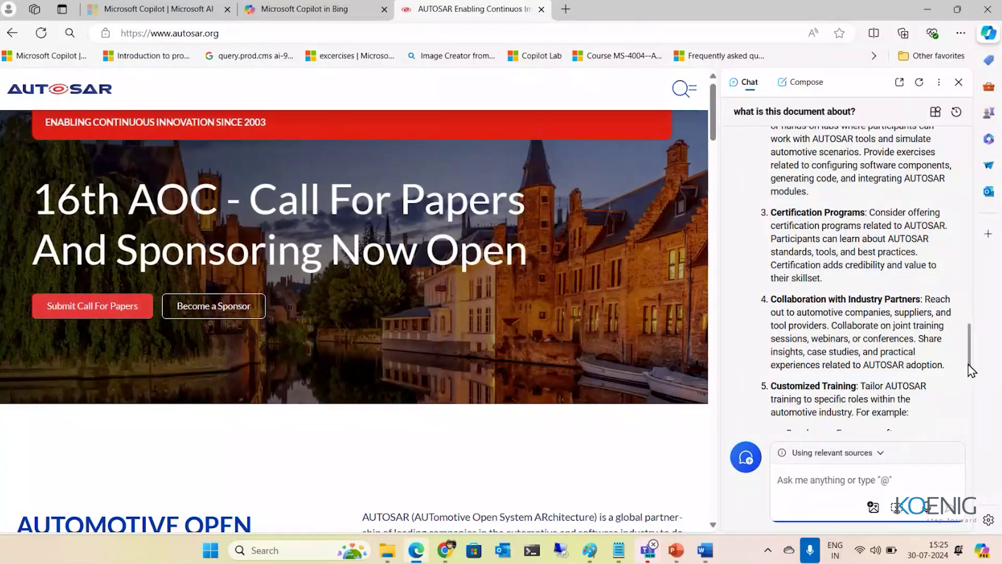
pyautogui.moveTo(973, 370); pyautogui.dragTo(972, 424)
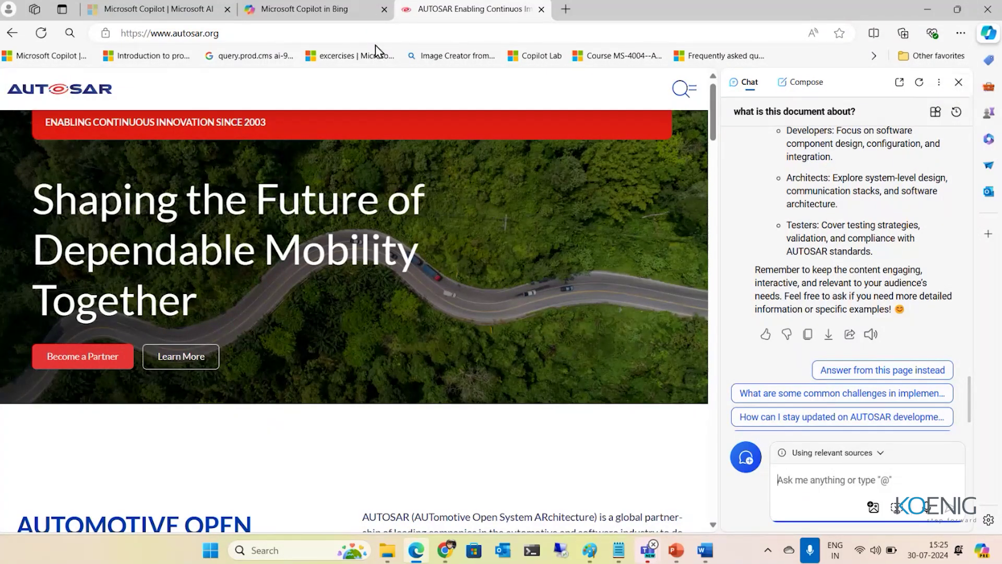
pyautogui.click(239, 55)
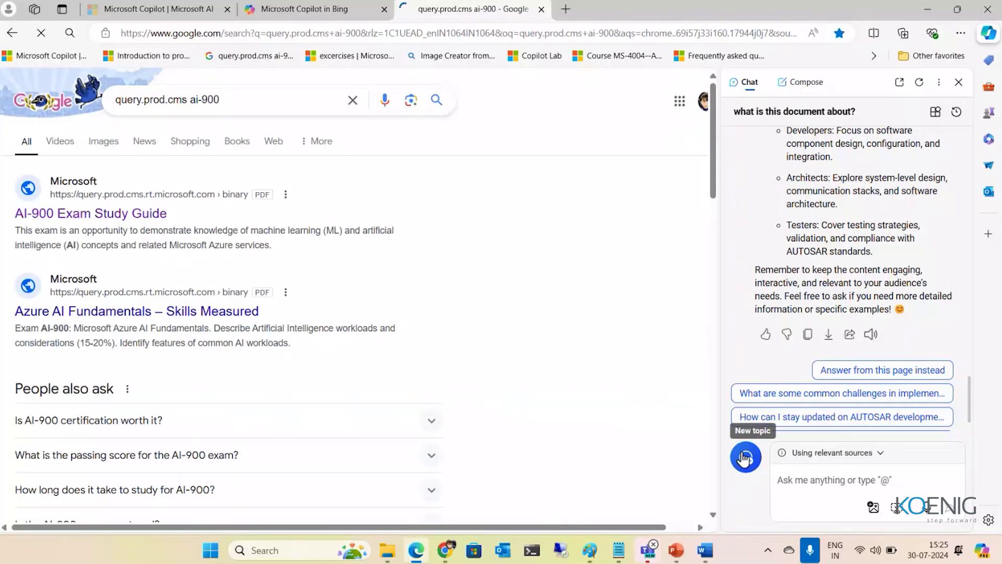
pyautogui.click(745, 458)
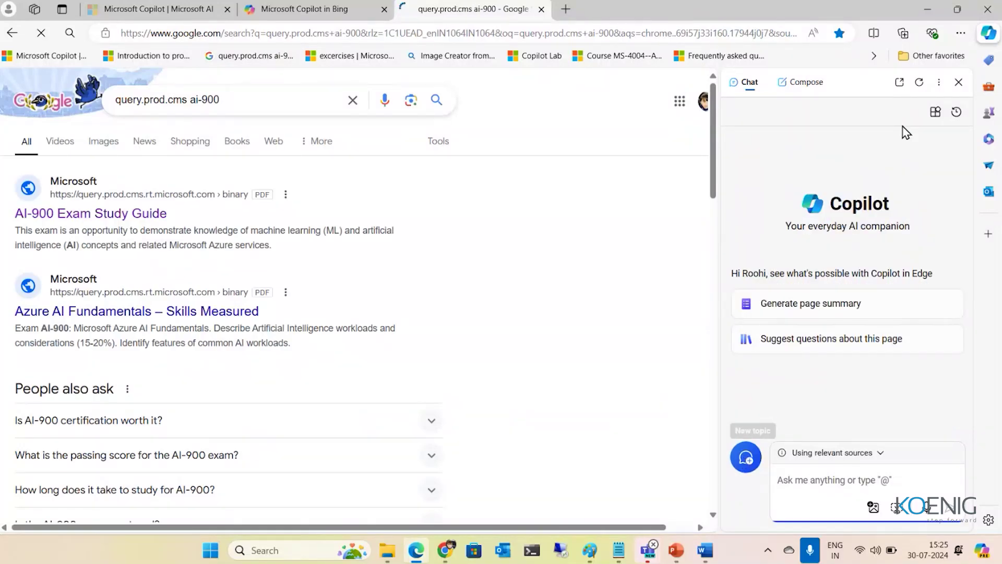
# Close the Copilot panel and open the AI-900 Exam Study Guide PDF from the results
pyautogui.click(959, 82)
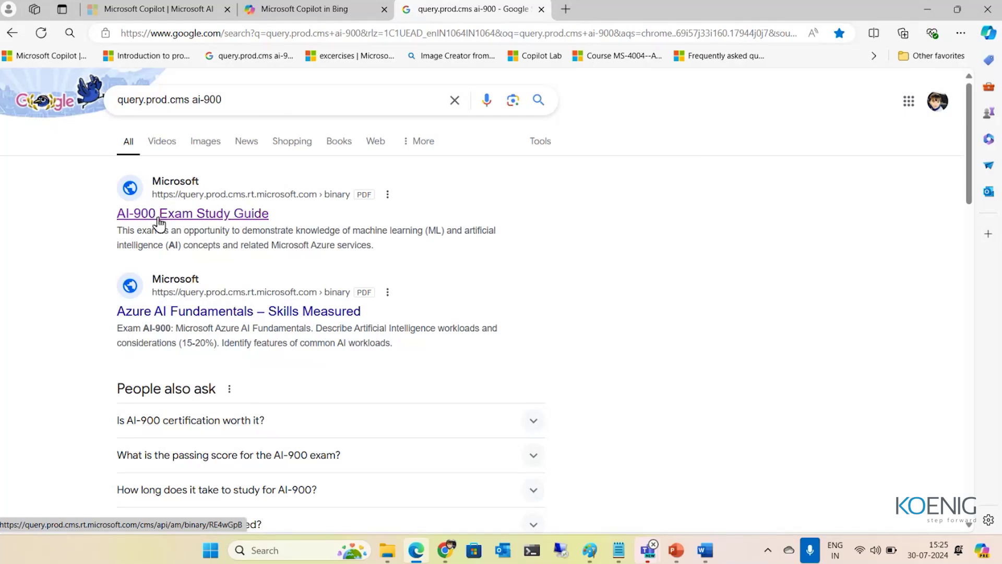
pyautogui.click(236, 216)
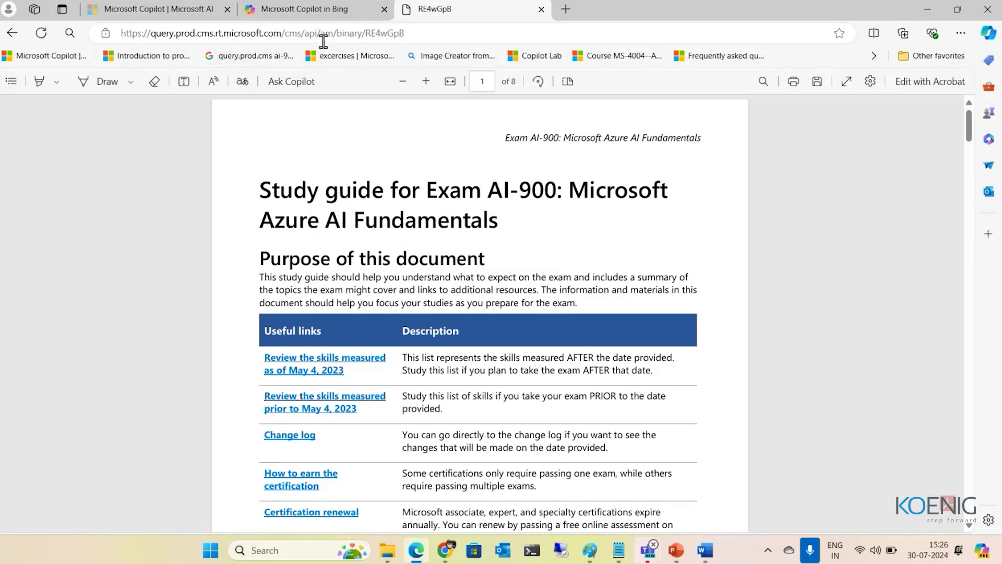
# Open Copilot beside the AI-900 study guide PDF and generate a document summary
pyautogui.click(988, 35)
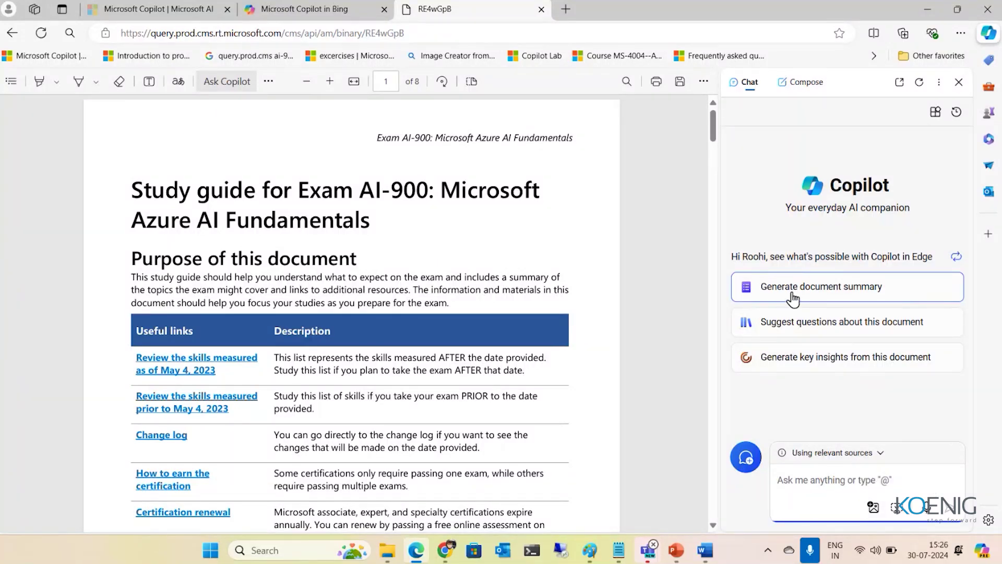
pyautogui.click(859, 291)
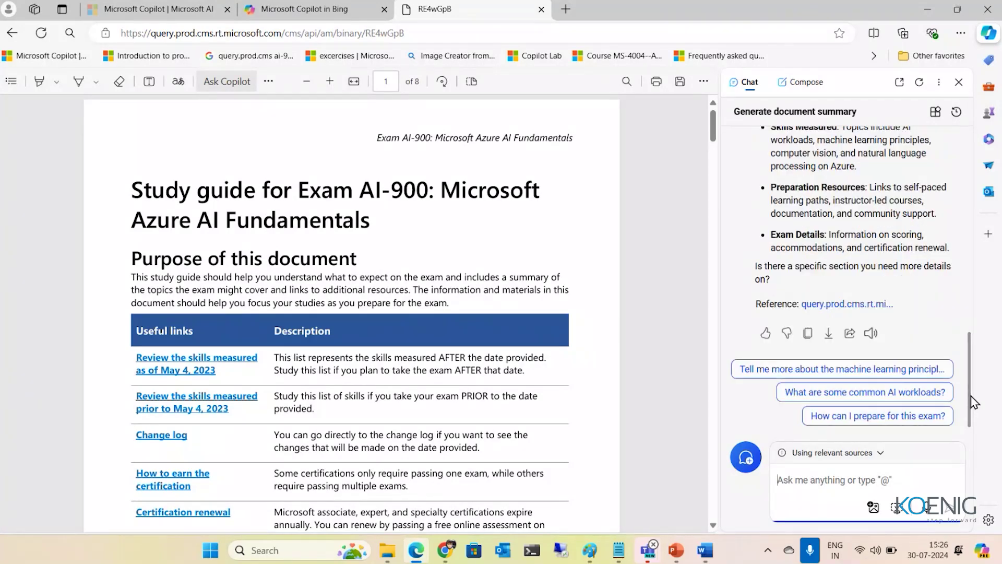
# Scroll Copilot's AI-900 summary and skim the PDF from page 1 to the page 5 Change log
pyautogui.moveTo(973, 402); pyautogui.dragTo(972, 365)
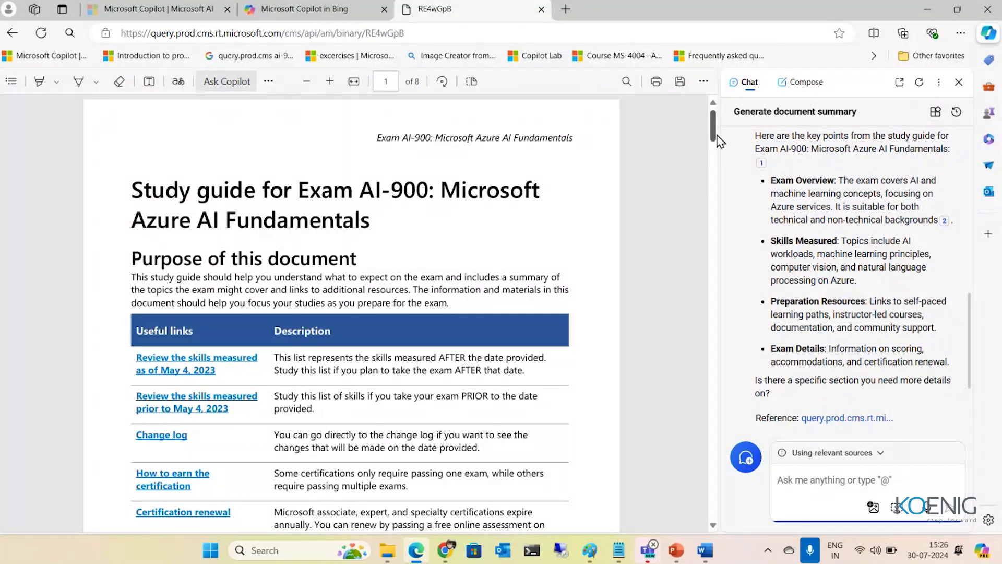
pyautogui.moveTo(717, 137); pyautogui.dragTo(718, 188)
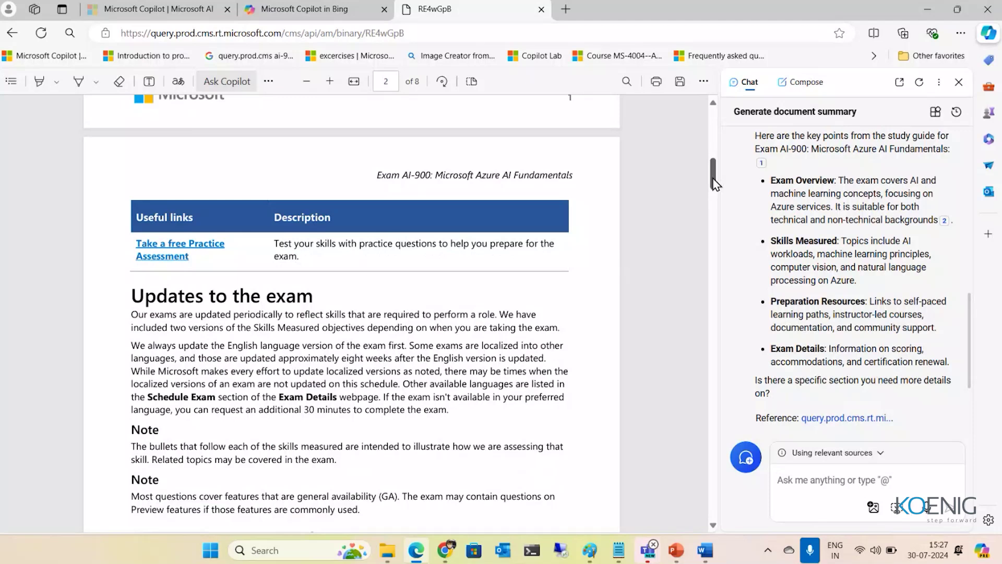
pyautogui.moveTo(715, 184); pyautogui.dragTo(715, 204)
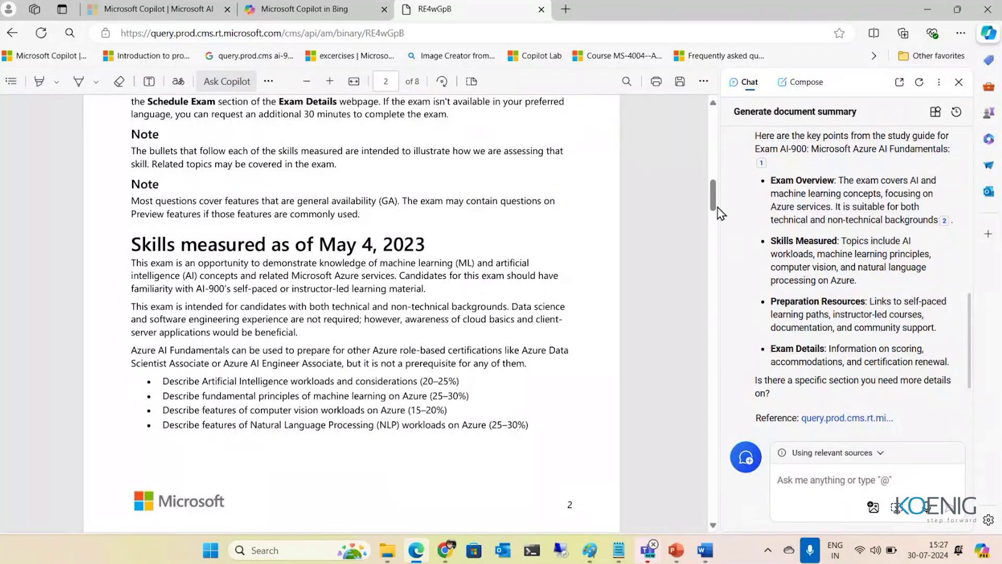
pyautogui.moveTo(714, 206); pyautogui.dragTo(708, 330)
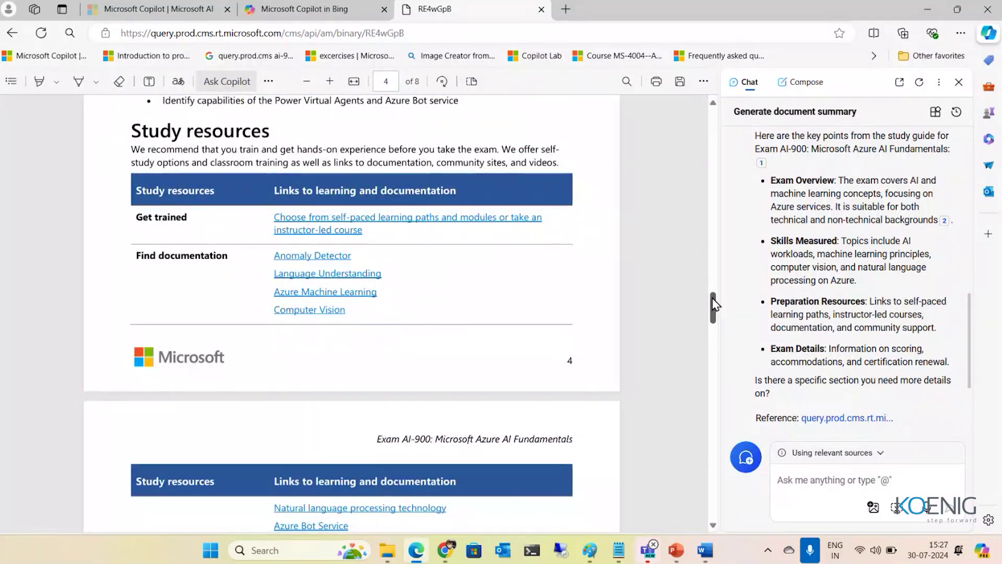
pyautogui.moveTo(713, 304); pyautogui.dragTo(714, 343)
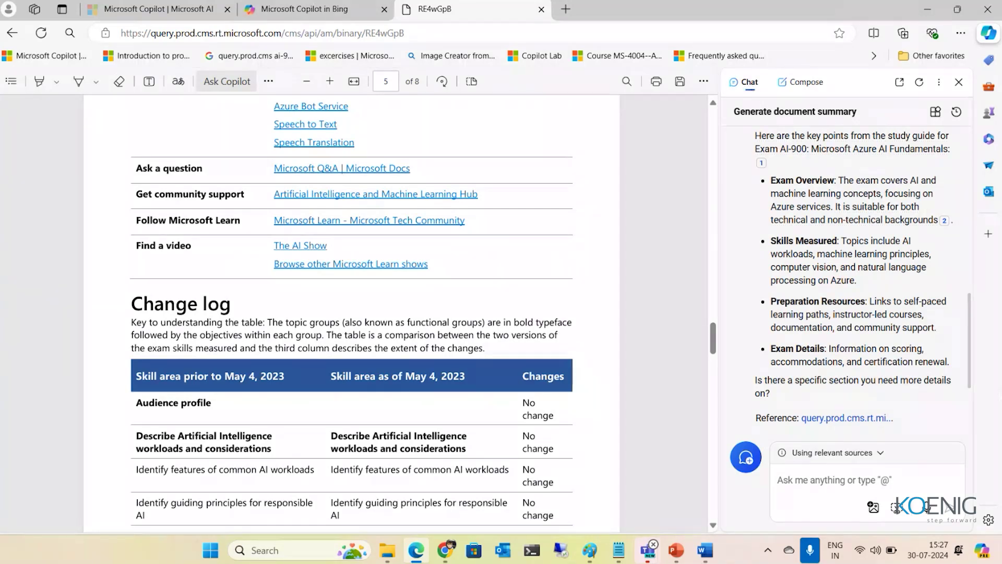
pyautogui.moveTo(971, 387); pyautogui.dragTo(973, 402)
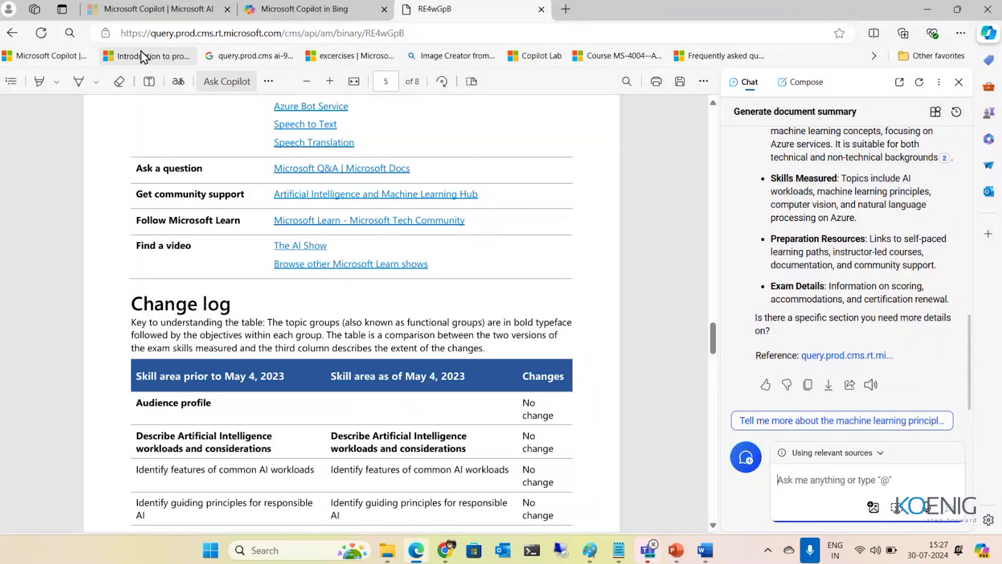
# Check the summary's Word, PDF and Text export options and switch Copilot to Compose
pyautogui.click(829, 385)
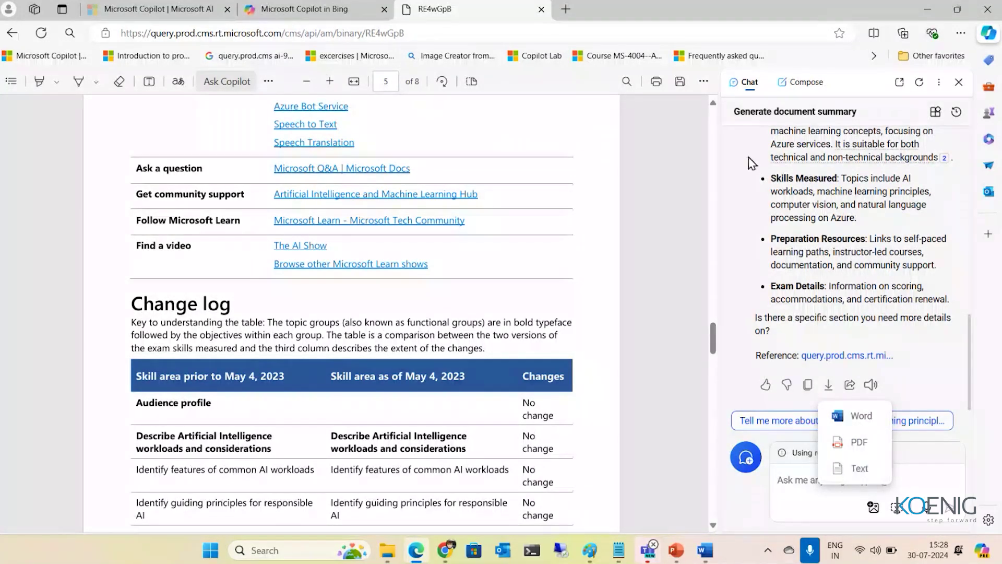
pyautogui.click(804, 91)
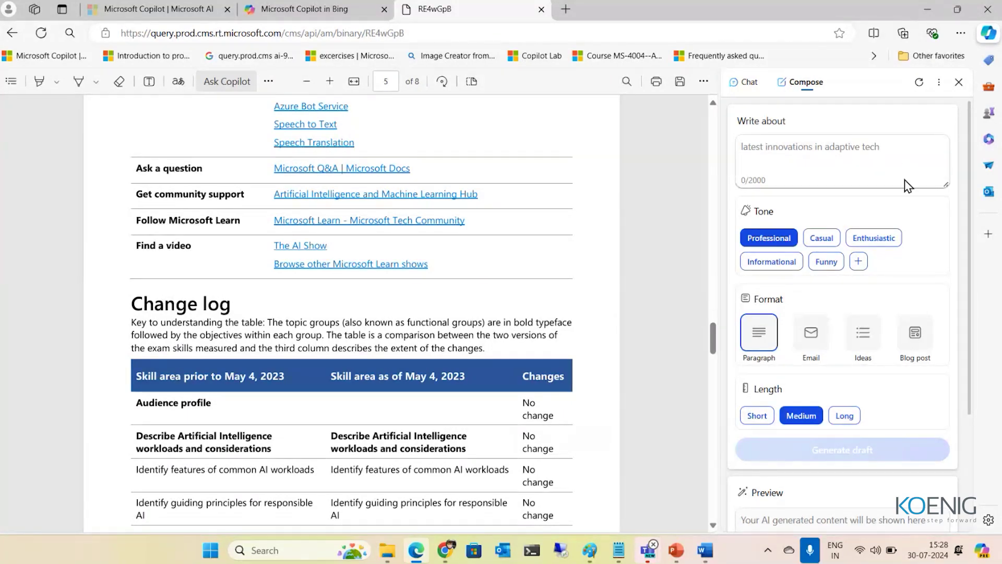
# Enter 'innovations in AI' as the Compose topic
pyautogui.click(839, 158)
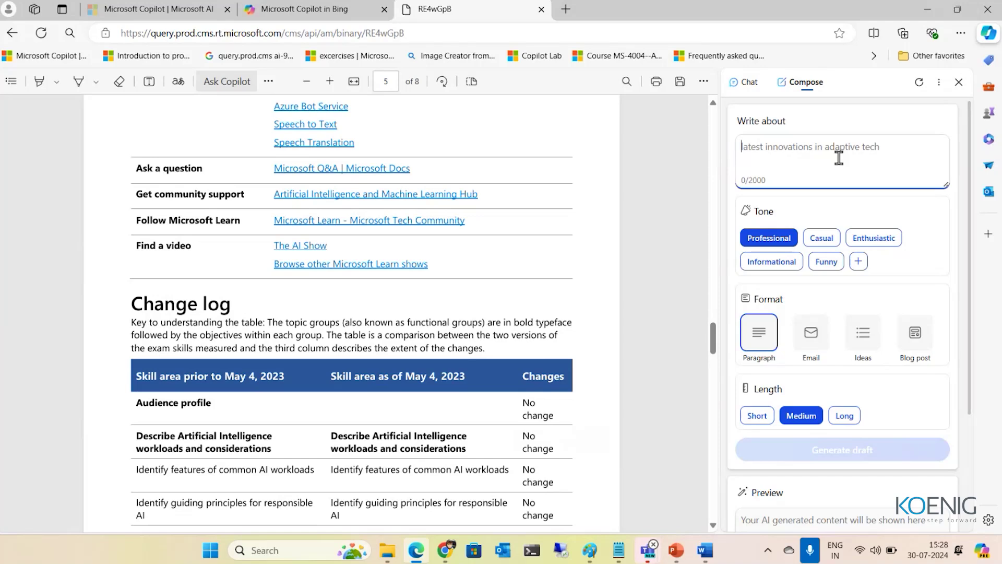
pyautogui.write('inno')
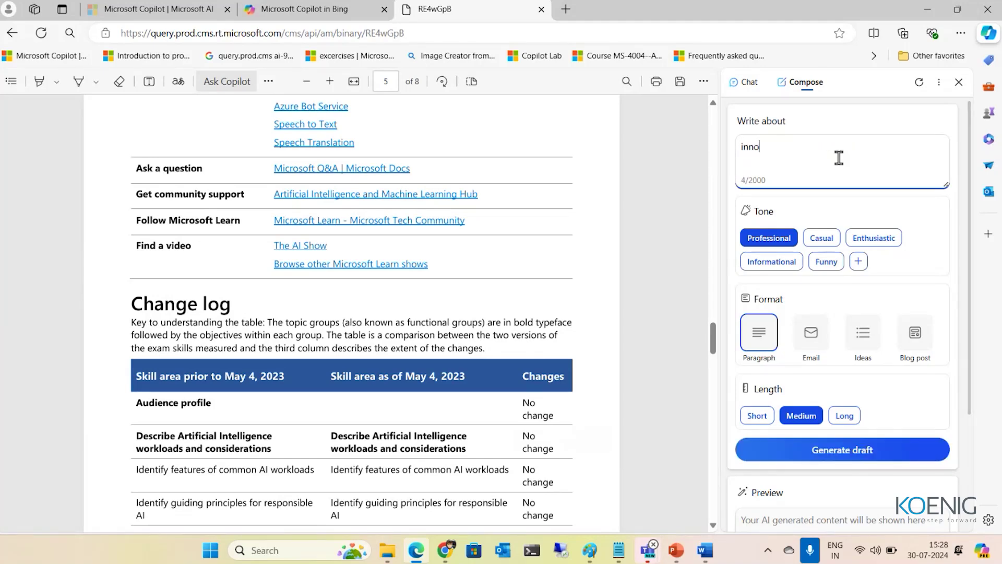
pyautogui.write('n')
pyautogui.write('vations in')
pyautogui.press('capslock')
pyautogui.write('A')
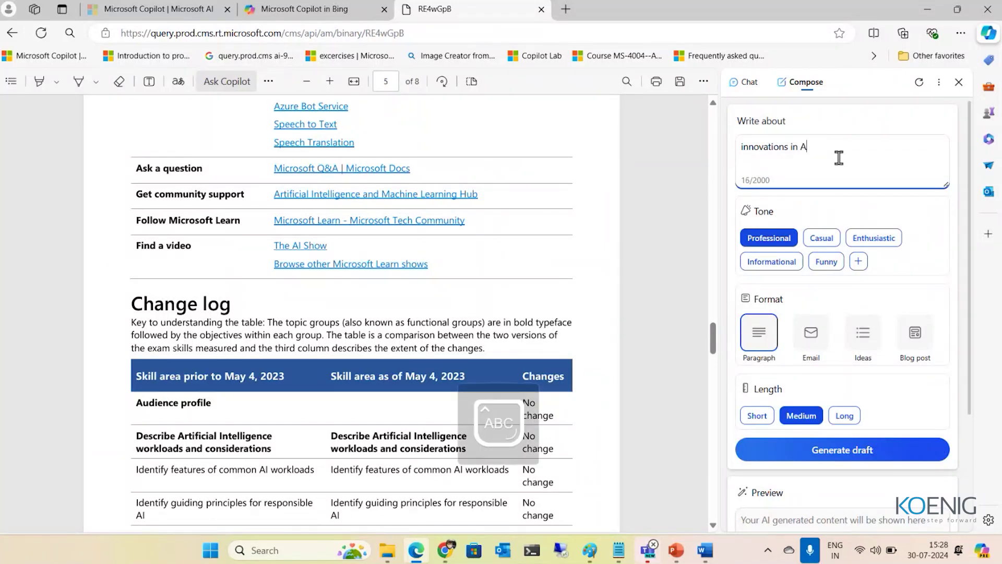
pyautogui.write('I')
pyautogui.press('capslock')
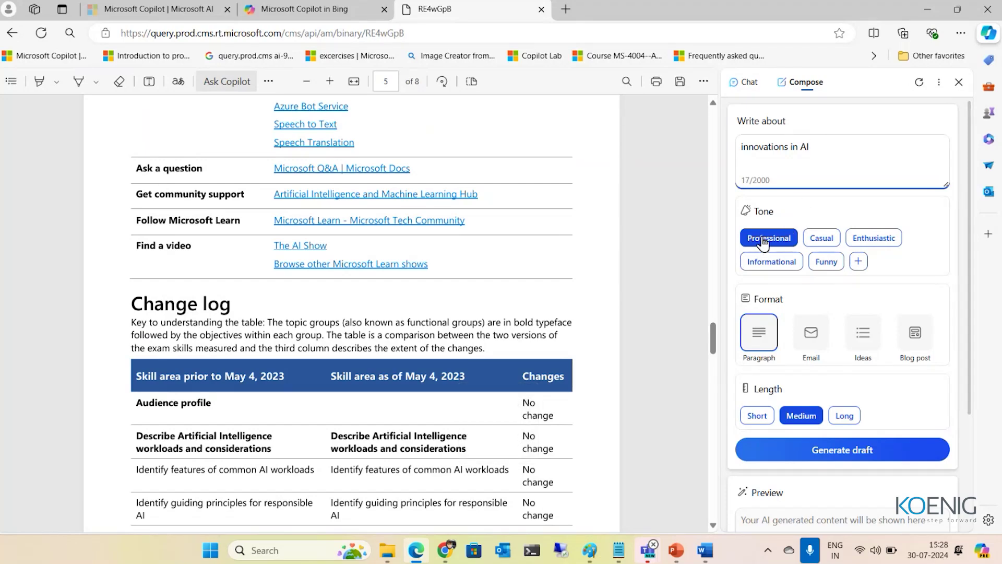
# Choose Funny tone, Ideas format and Short length, and generate the draft
pyautogui.click(828, 266)
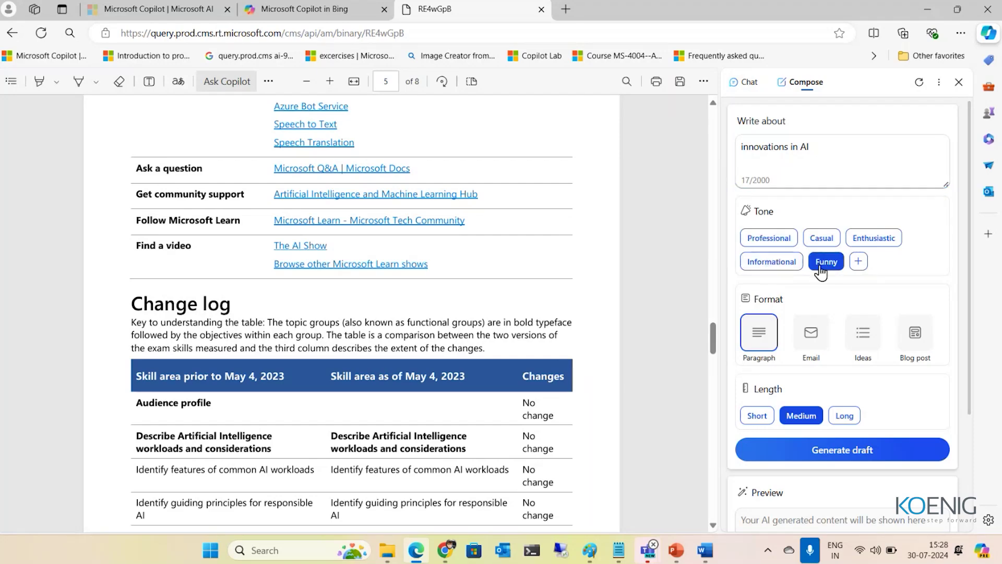
pyautogui.scroll(-1, 821, 271)
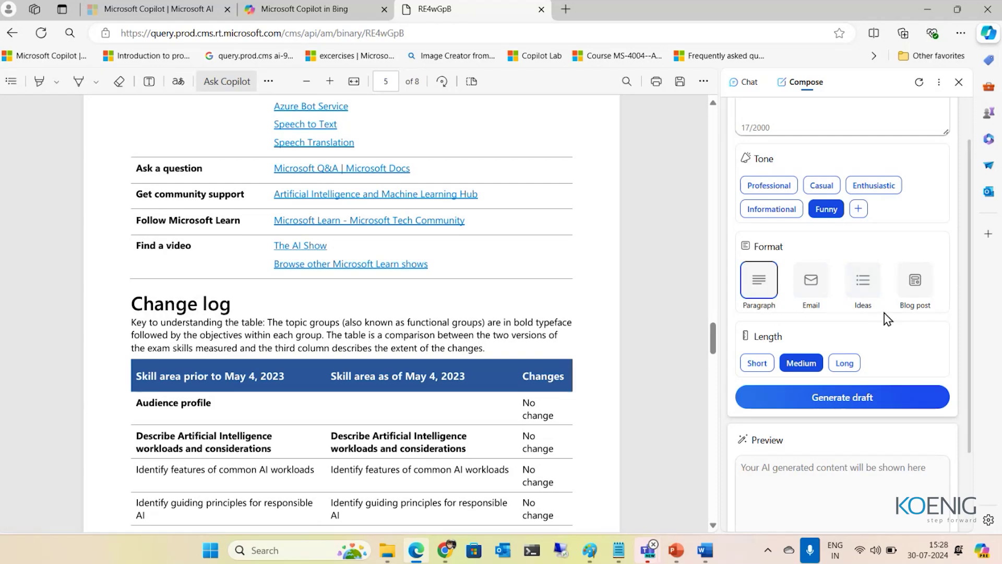
pyautogui.click(862, 297)
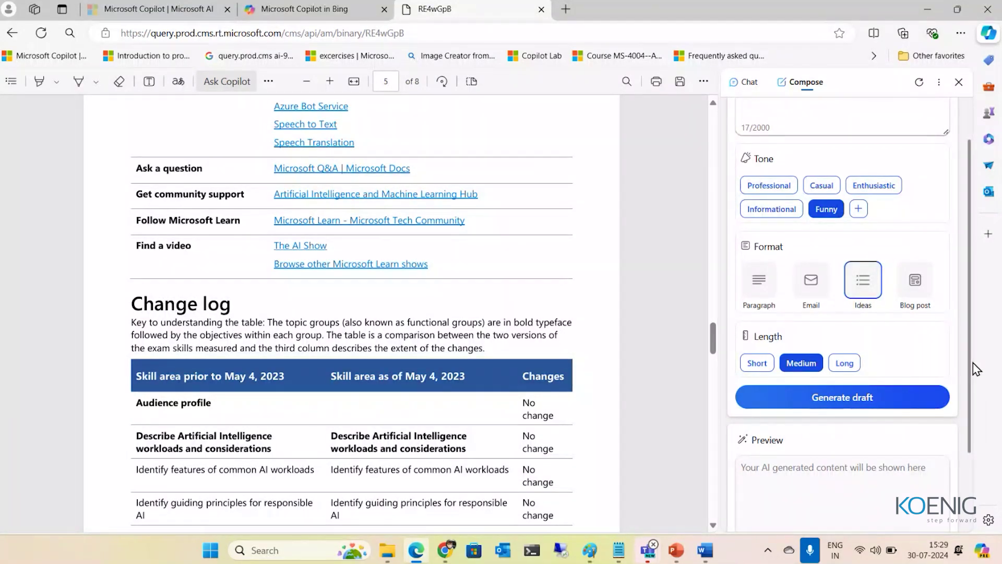
pyautogui.scroll(-1, 976, 368)
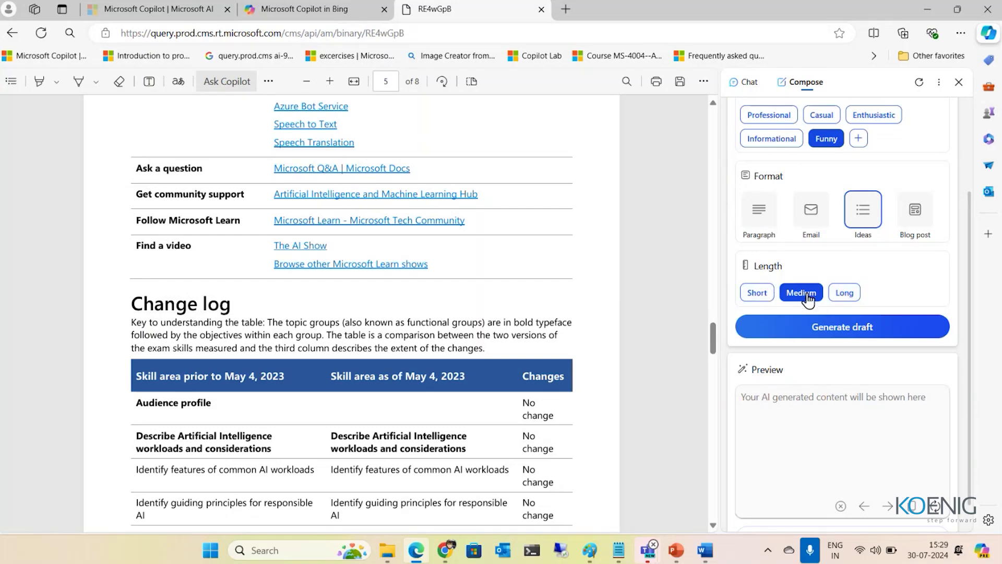
pyautogui.click(758, 296)
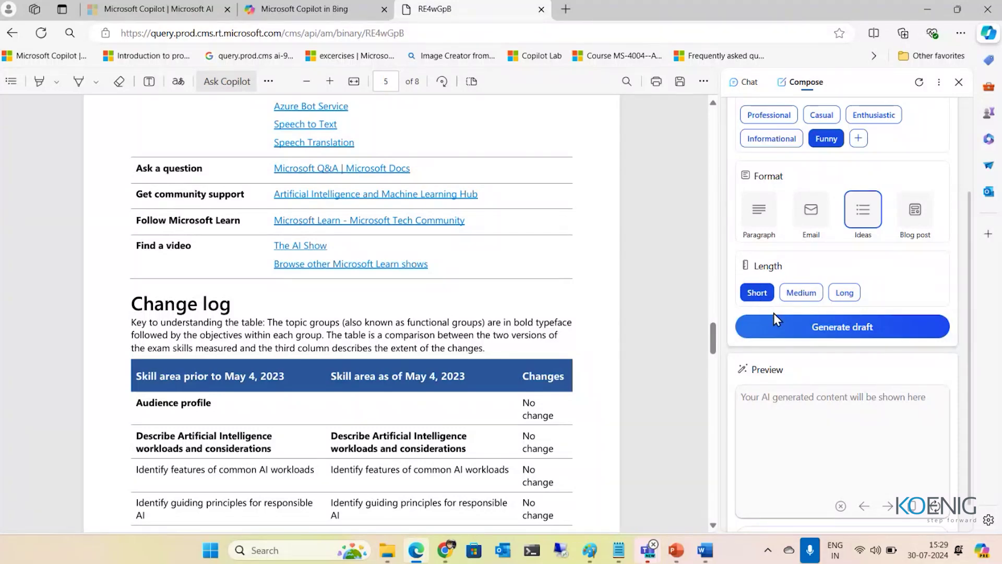
pyautogui.click(817, 338)
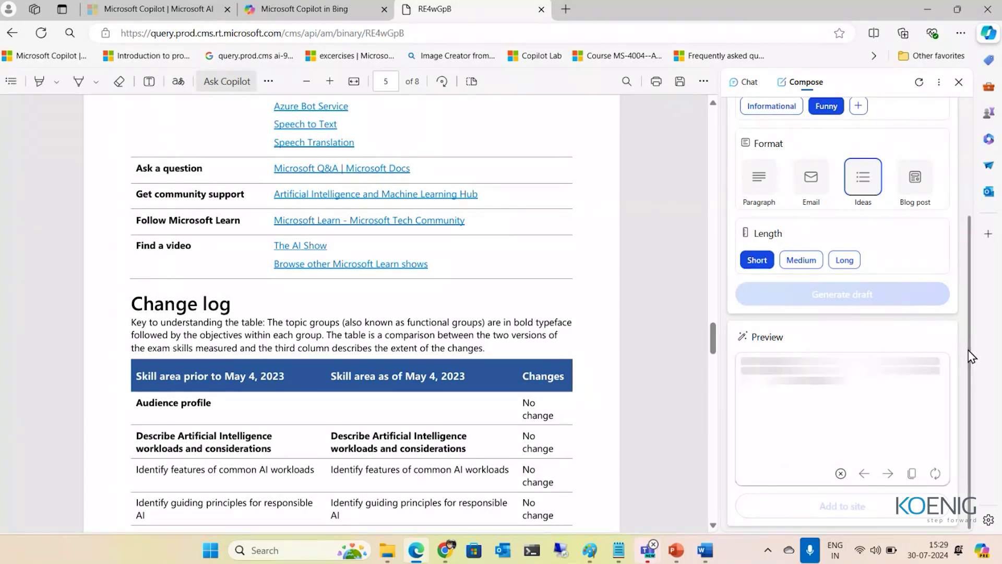
# Read the generated funny list of AI innovation ideas in the Preview box
pyautogui.moveTo(972, 356)
pyautogui.mouseDown()
pyautogui.moveTo(967, 202)
pyautogui.moveTo(964, 361)
pyautogui.mouseUp()
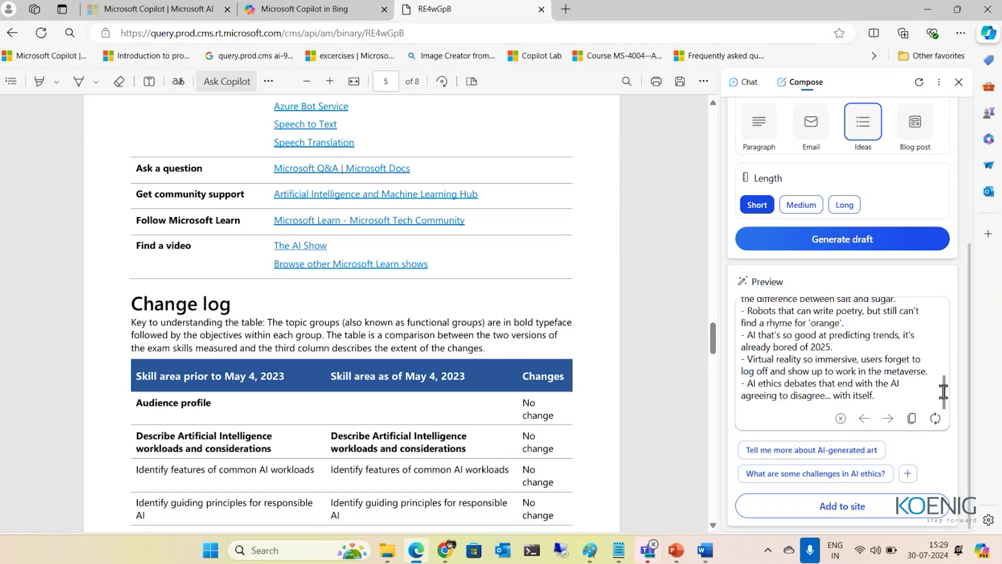
pyautogui.click(928, 375)
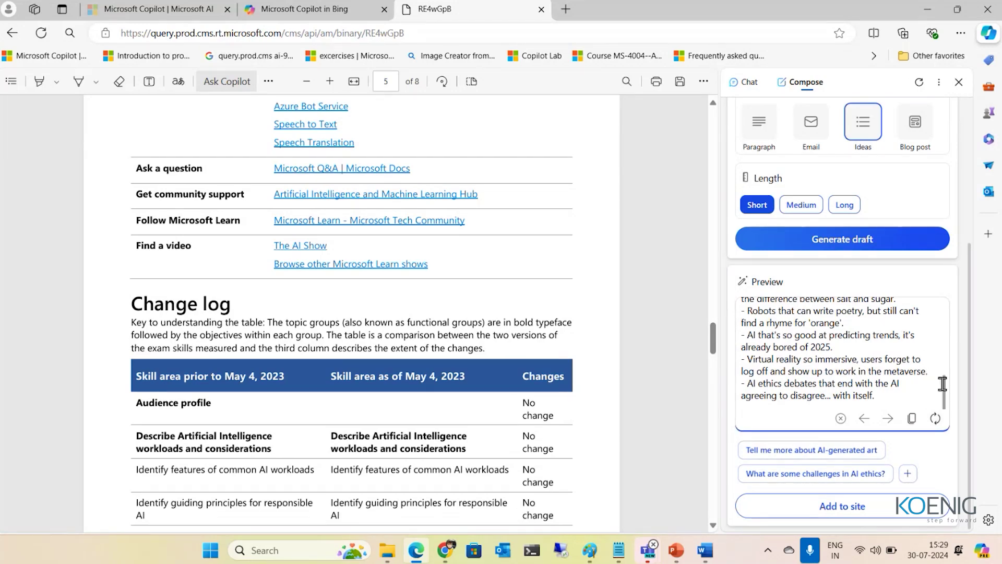
pyautogui.scroll(1, 946, 388)
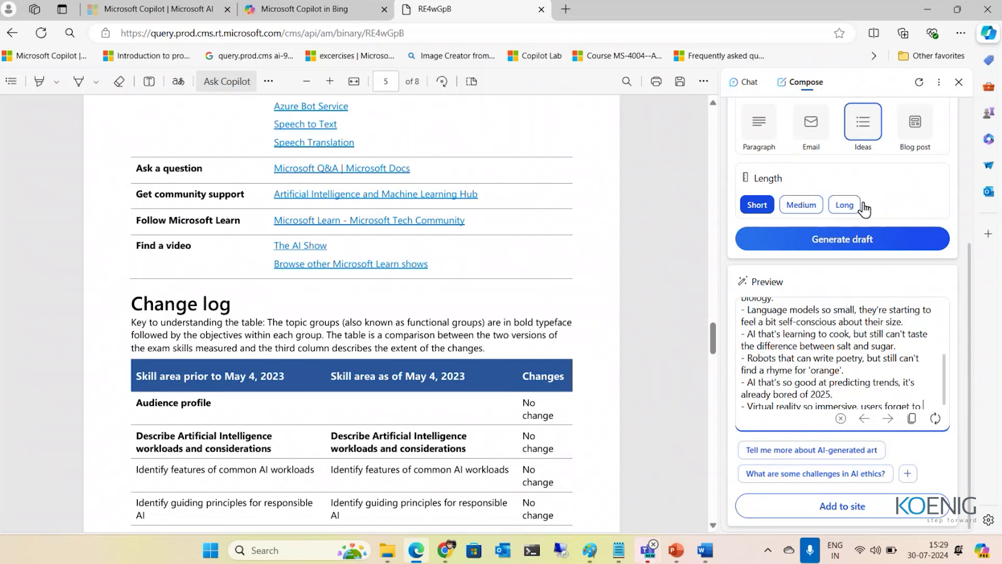
# Switch the draft format to Email
pyautogui.click(819, 137)
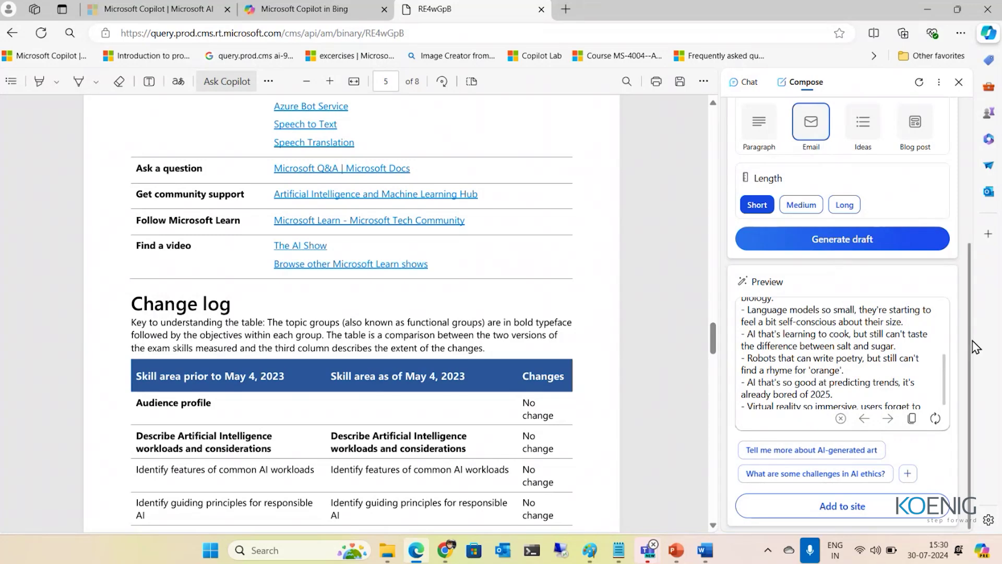
pyautogui.rightClick(972, 272)
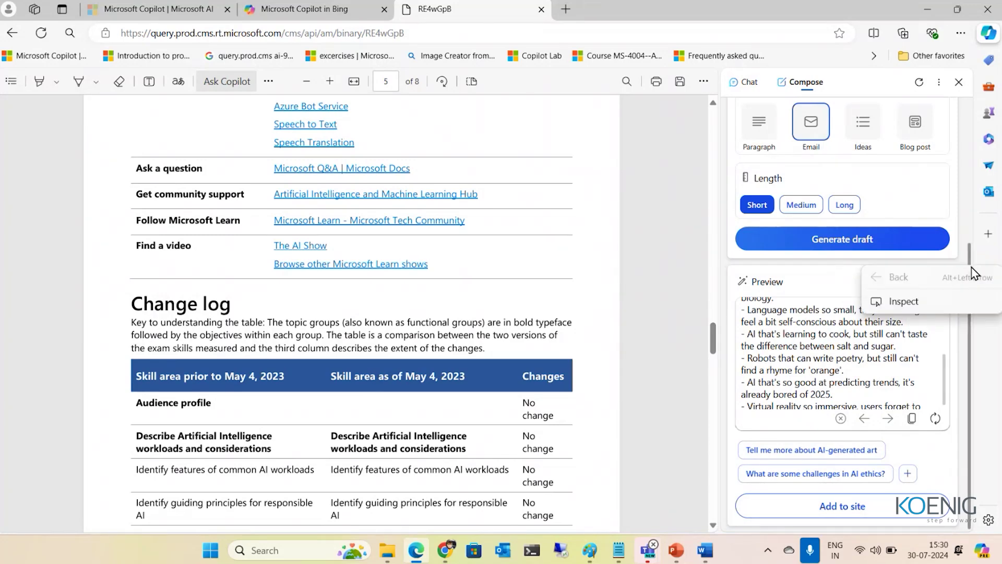
pyautogui.click(971, 251)
pyautogui.moveTo(971, 250); pyautogui.dragTo(971, 150)
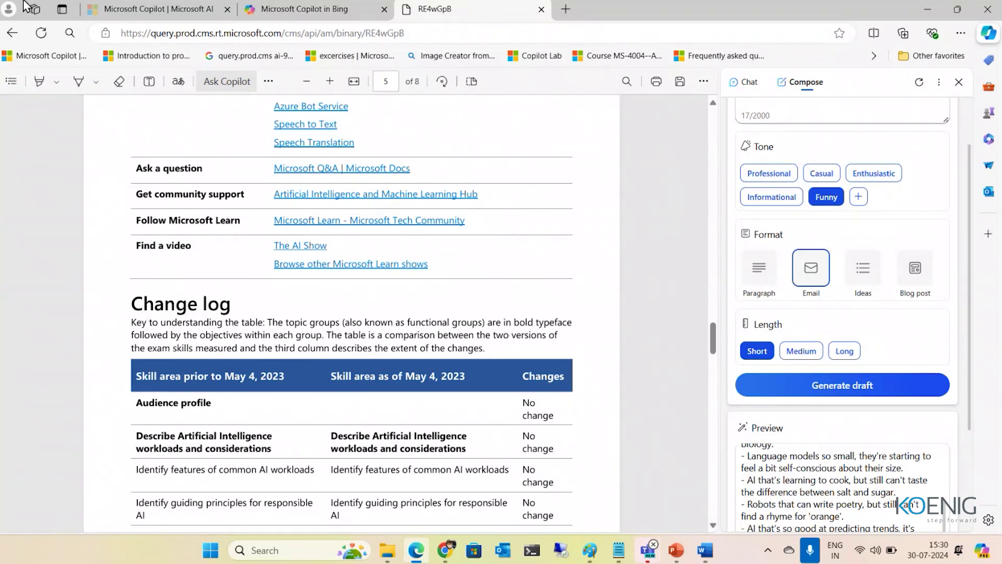
# Close the Copilot sidebar on the Microsoft AI Copilot tab and open the prompt engineering bookmark
pyautogui.click(164, 10)
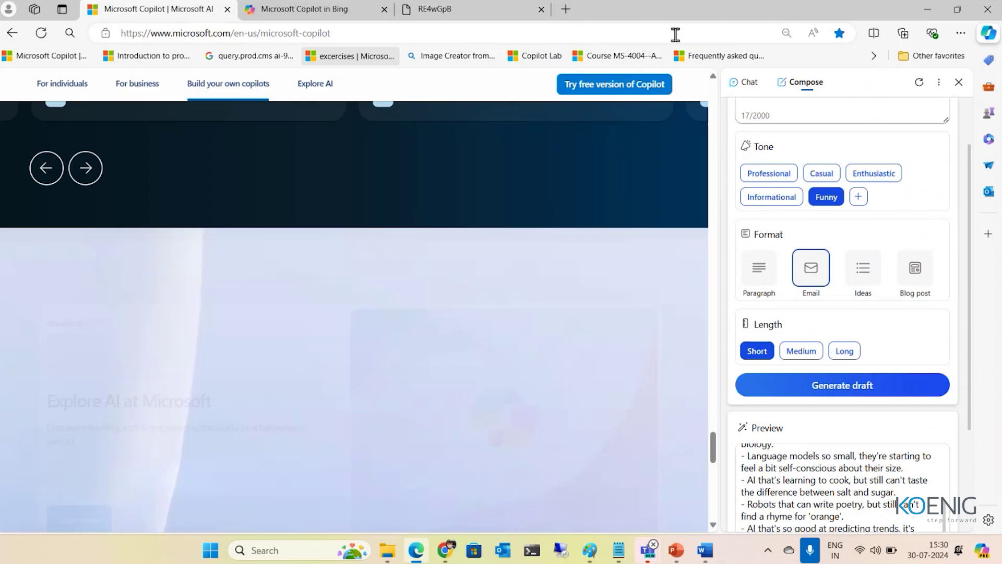
pyautogui.click(960, 82)
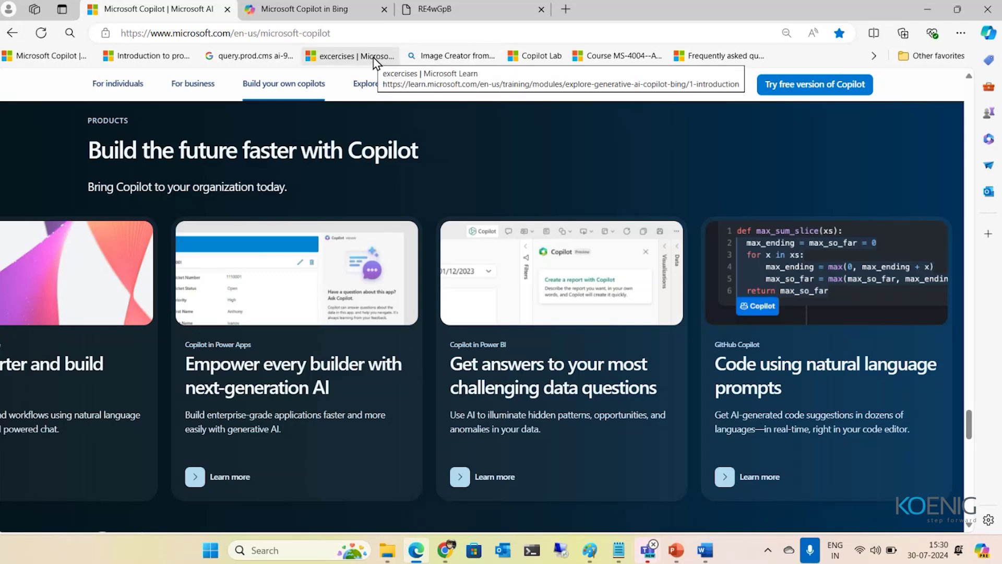
pyautogui.click(178, 64)
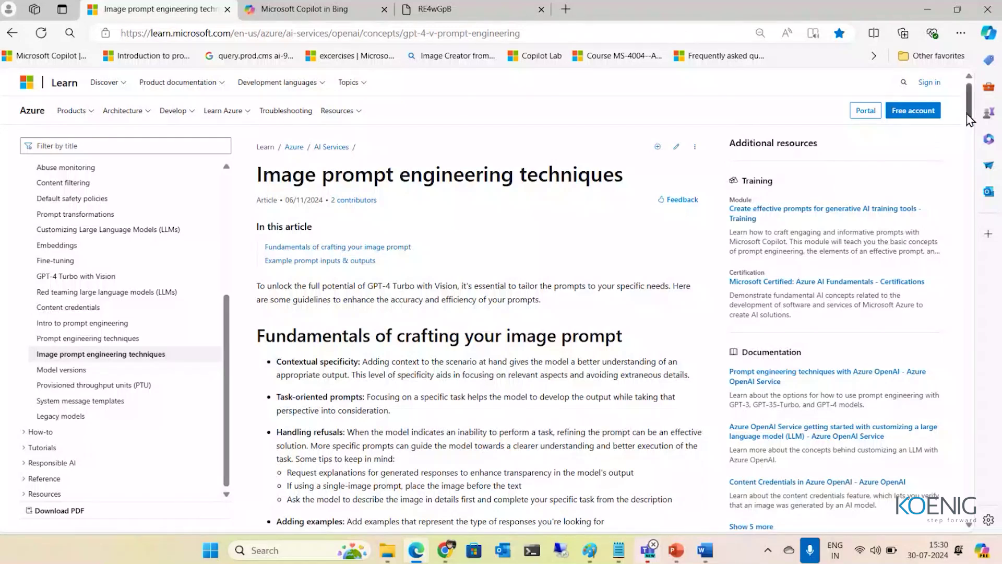
# Scroll past the camping examples to the Task-oriented prompts crashed-sedan table
pyautogui.moveTo(969, 119); pyautogui.dragTo(973, 140)
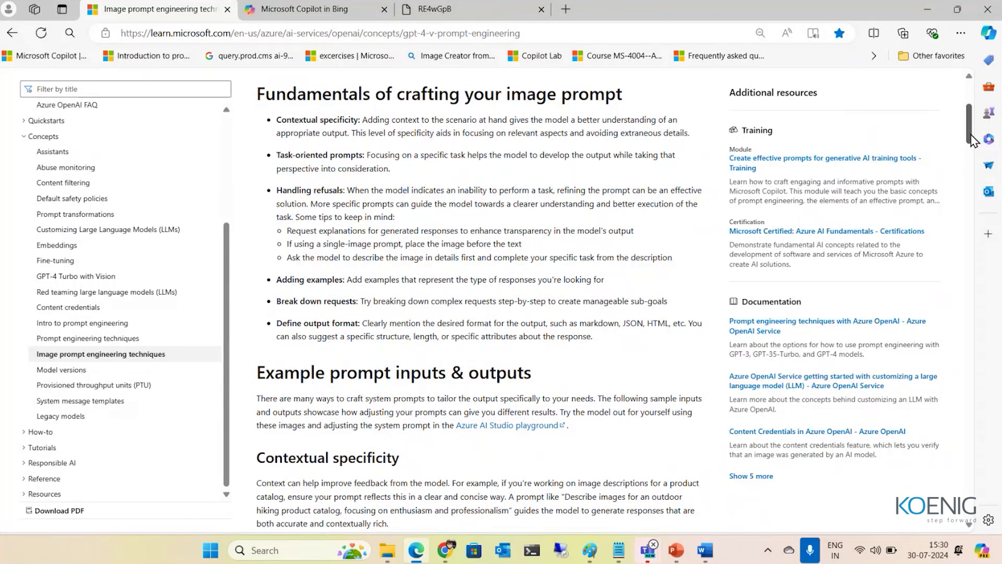
pyautogui.moveTo(972, 140); pyautogui.dragTo(973, 181)
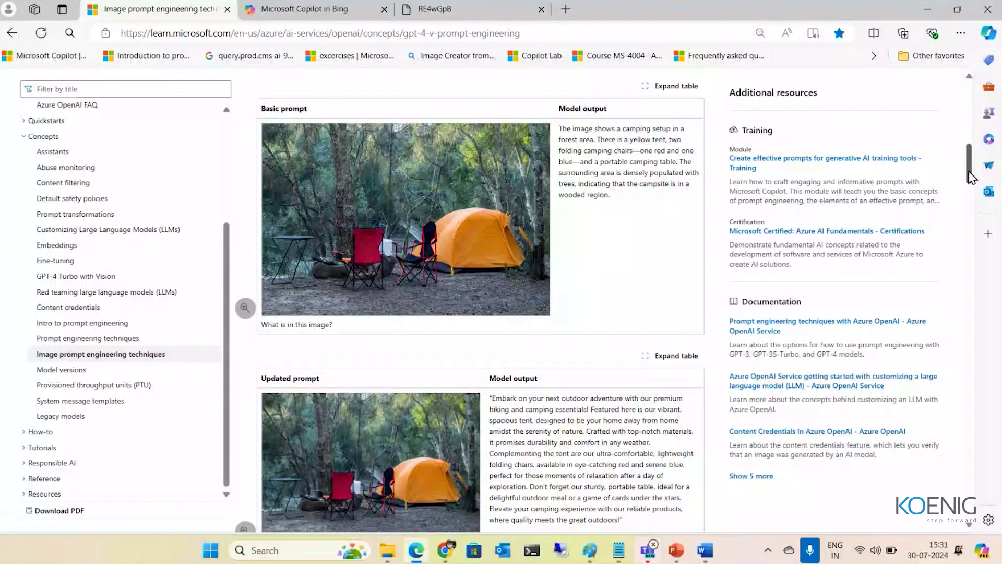
pyautogui.moveTo(972, 177); pyautogui.dragTo(974, 217)
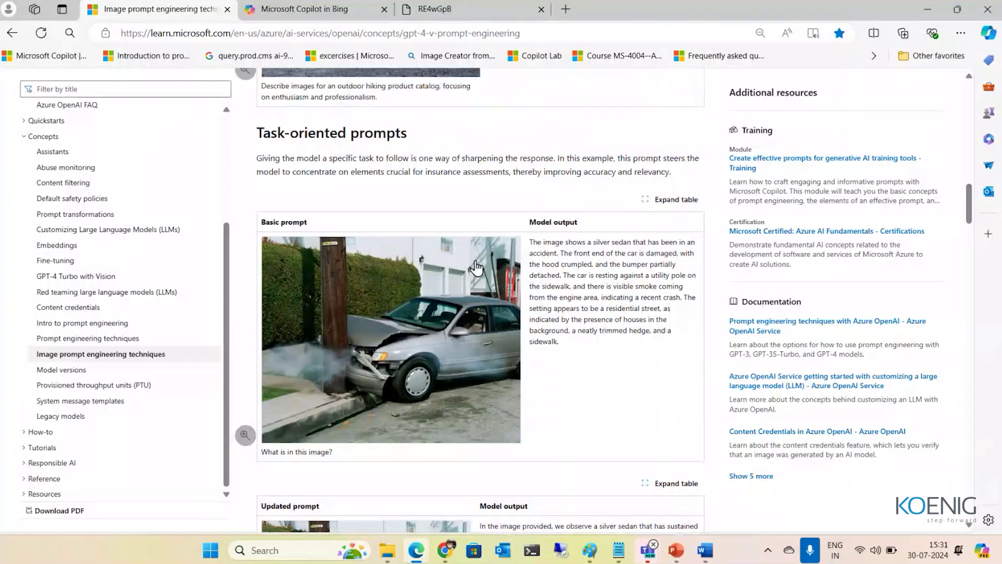
# Save the crashed sedan image as 'car-crash (2)' in Downloads, then go to the Copilot in Bing tab
pyautogui.rightClick(359, 282)
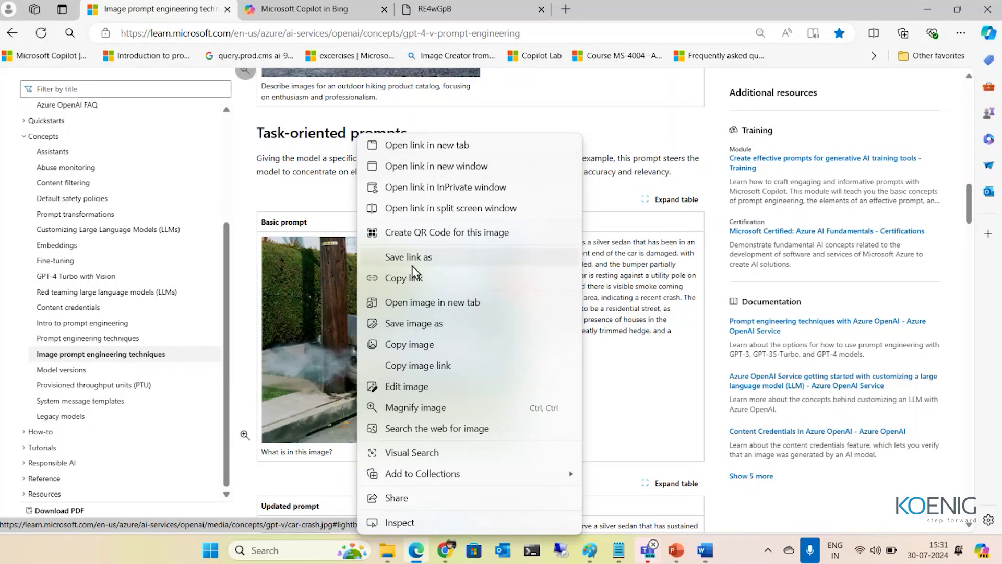
pyautogui.click(420, 325)
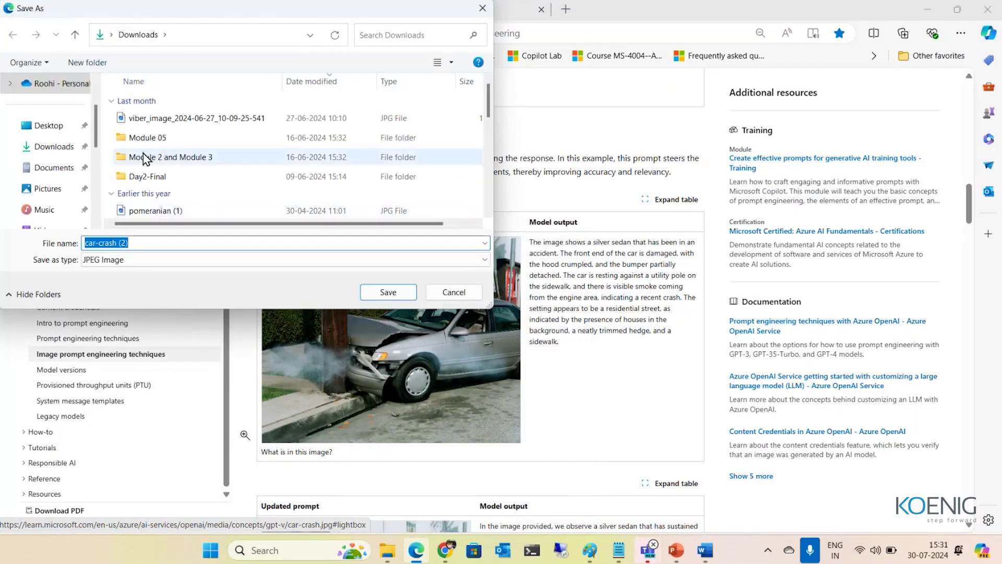
pyautogui.click(389, 293)
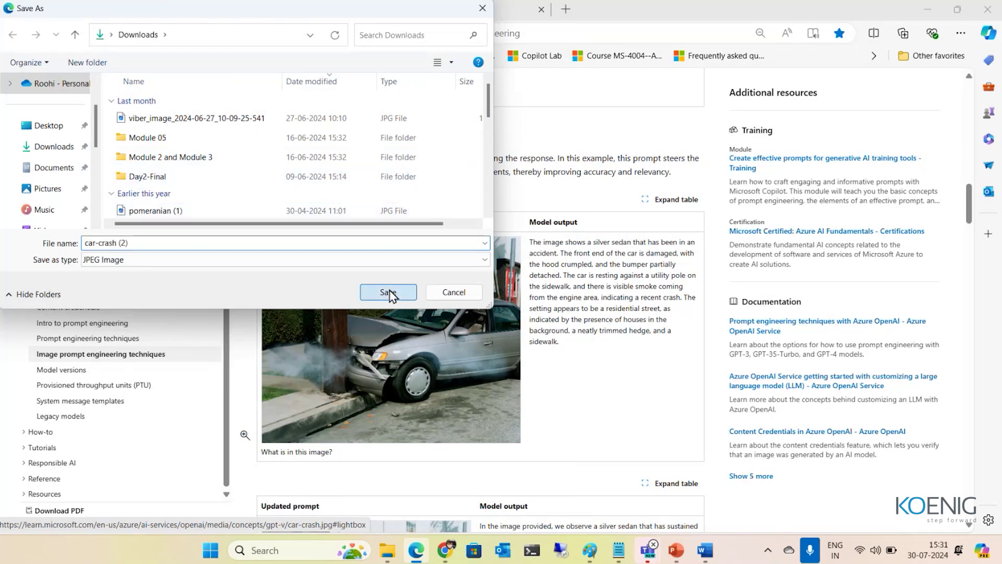
pyautogui.click(323, 12)
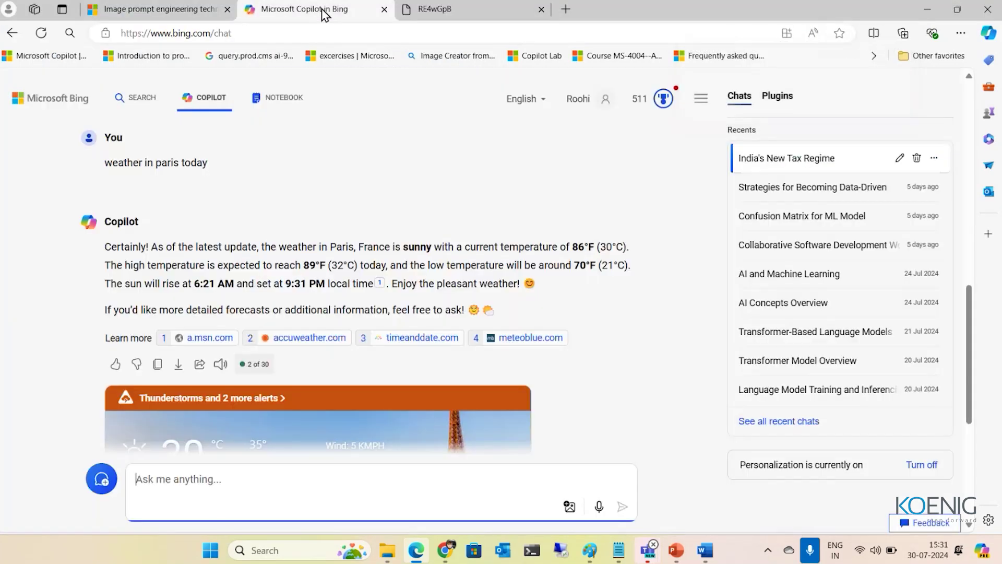
# In a new chat topic, upload car-crash (2) and send 'whats in this image?'
pyautogui.click(112, 483)
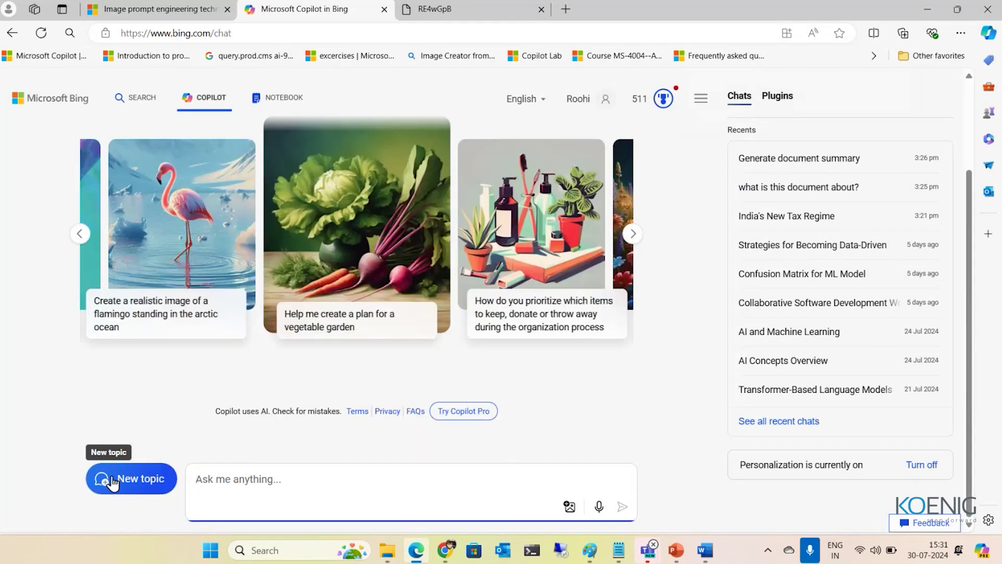
pyautogui.click(569, 506)
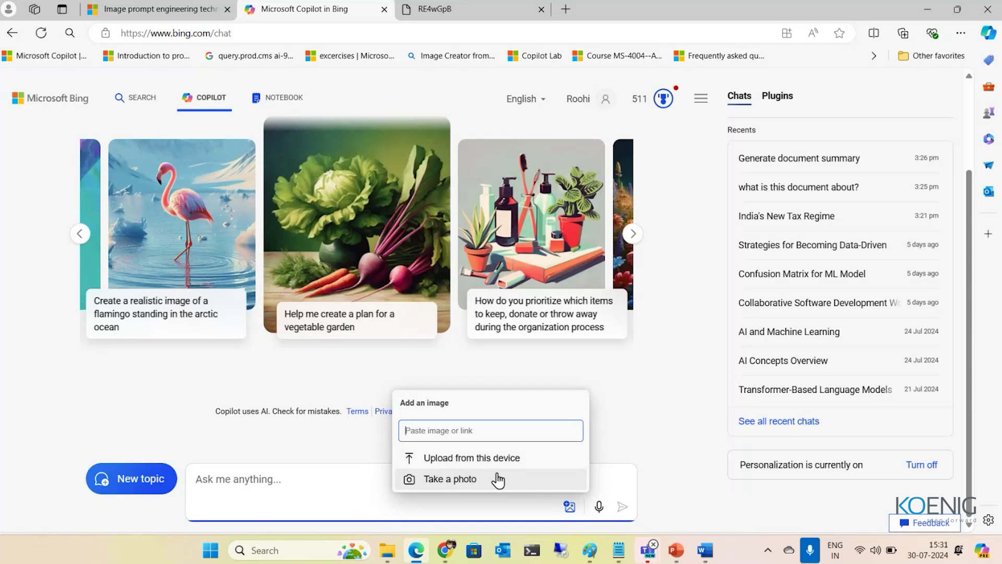
pyautogui.click(455, 461)
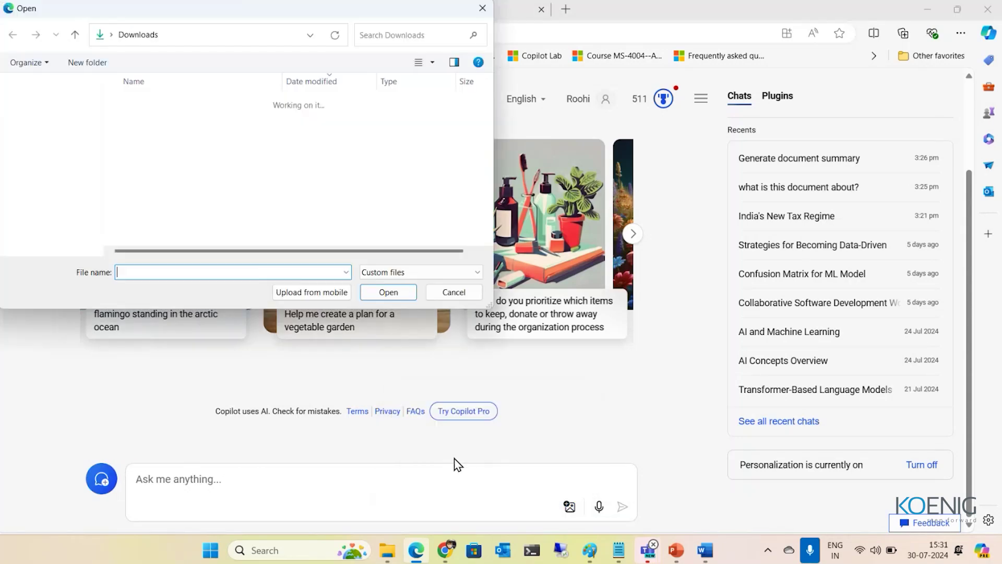
pyautogui.doubleClick(229, 118)
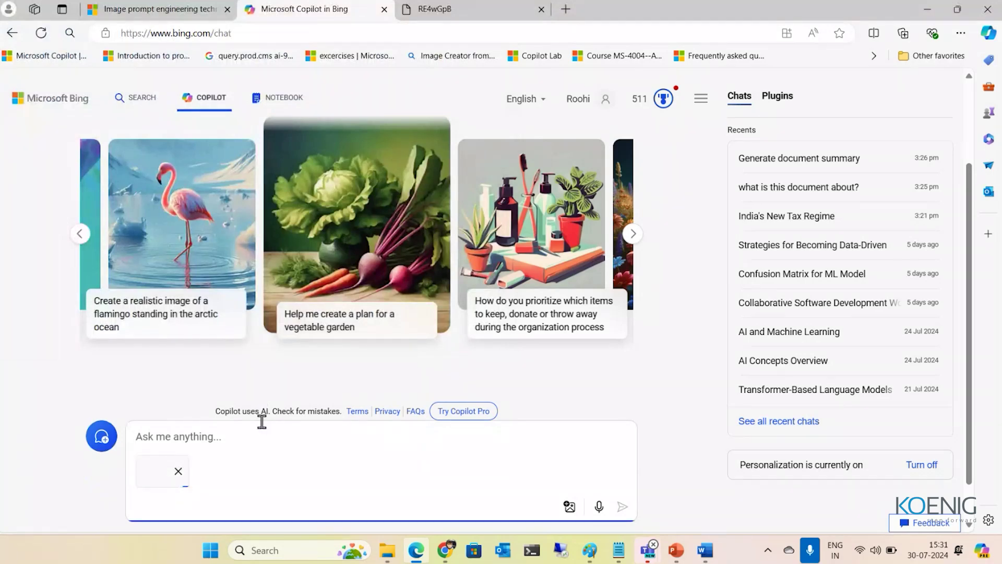
pyautogui.write('w')
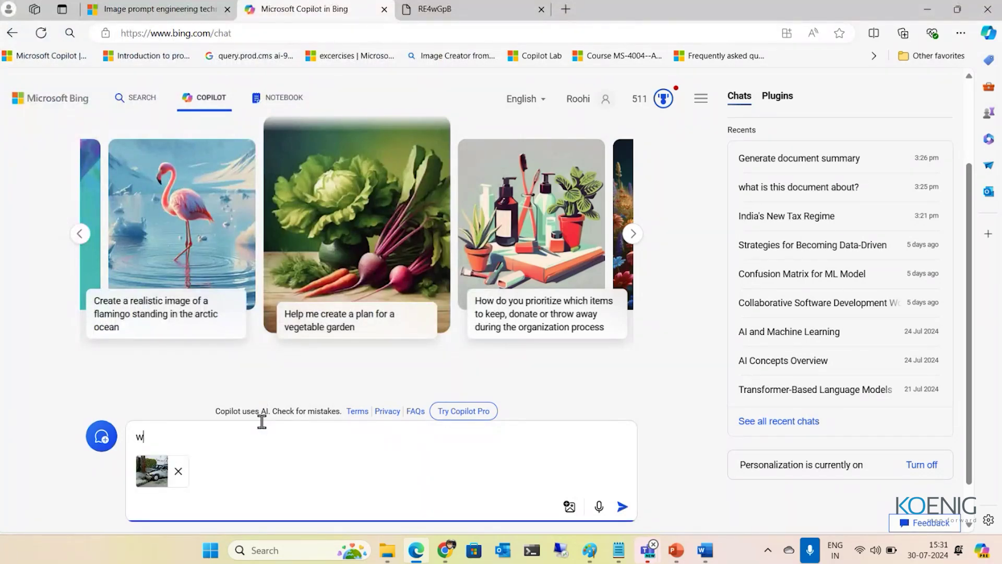
pyautogui.write('hats in this image')
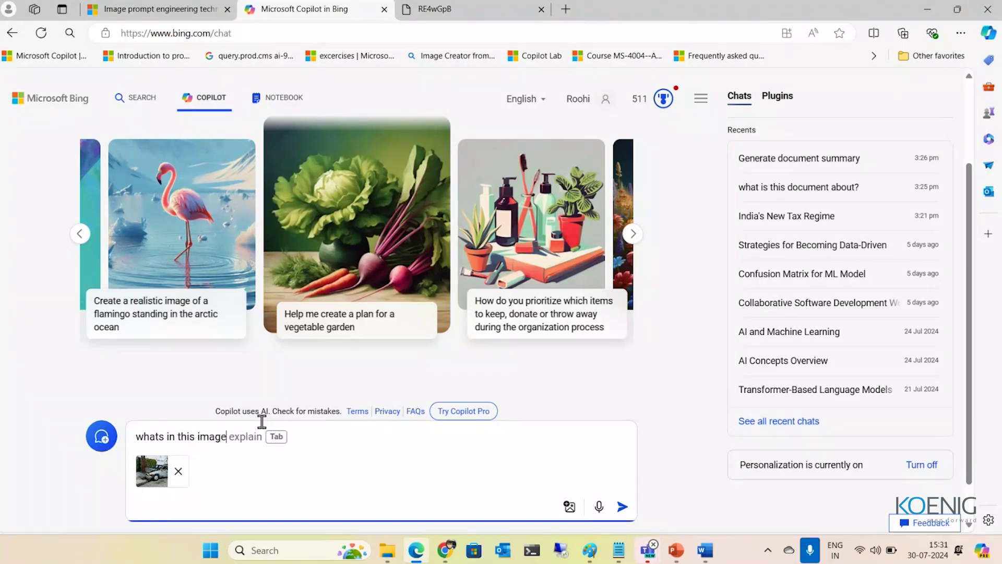
pyautogui.write('?')
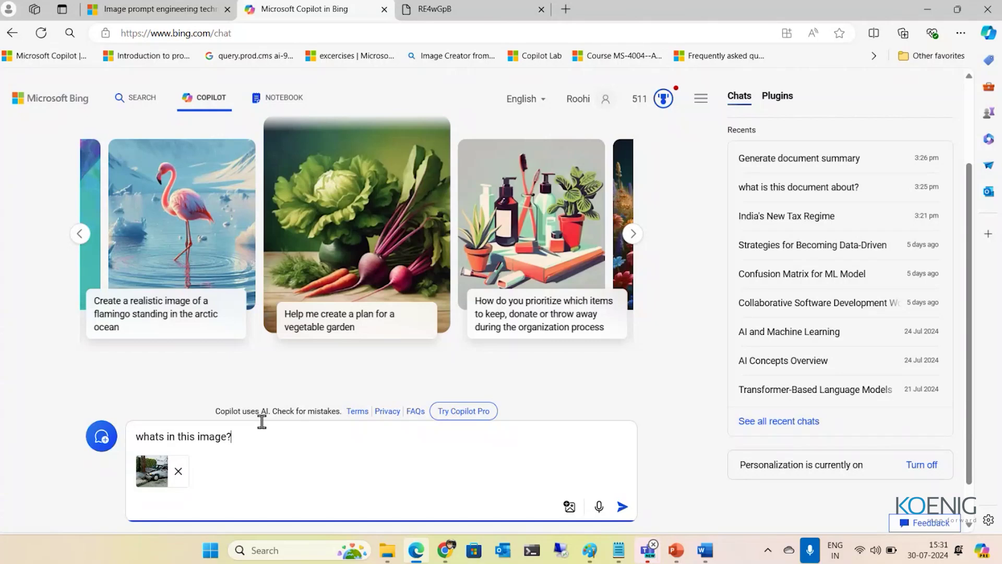
pyautogui.press('Return')
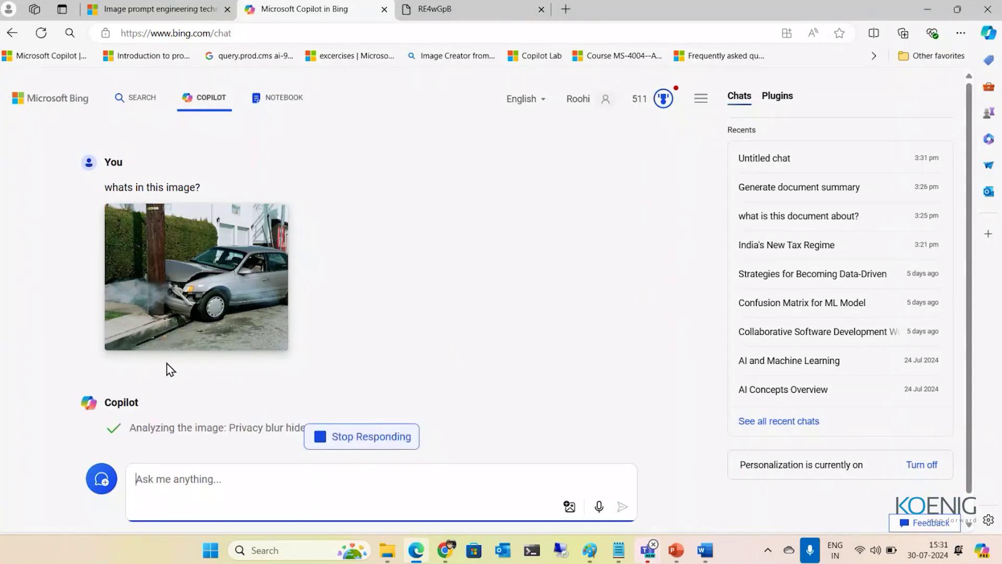
# Read Copilot's description of the smoking silver car crashed into a hedge beside a utility pole
pyautogui.moveTo(224, 281)
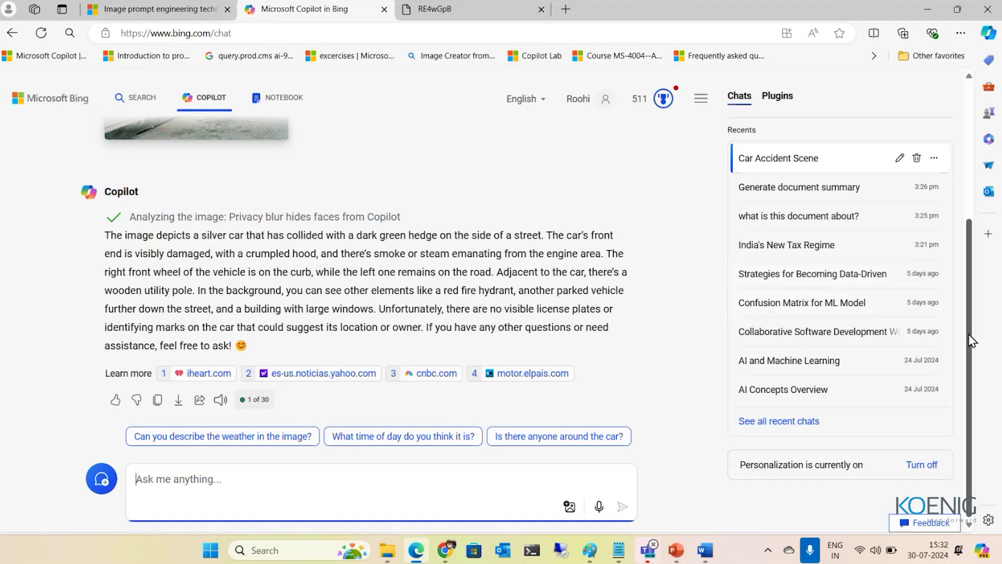
pyautogui.moveTo(971, 338); pyautogui.dragTo(973, 267)
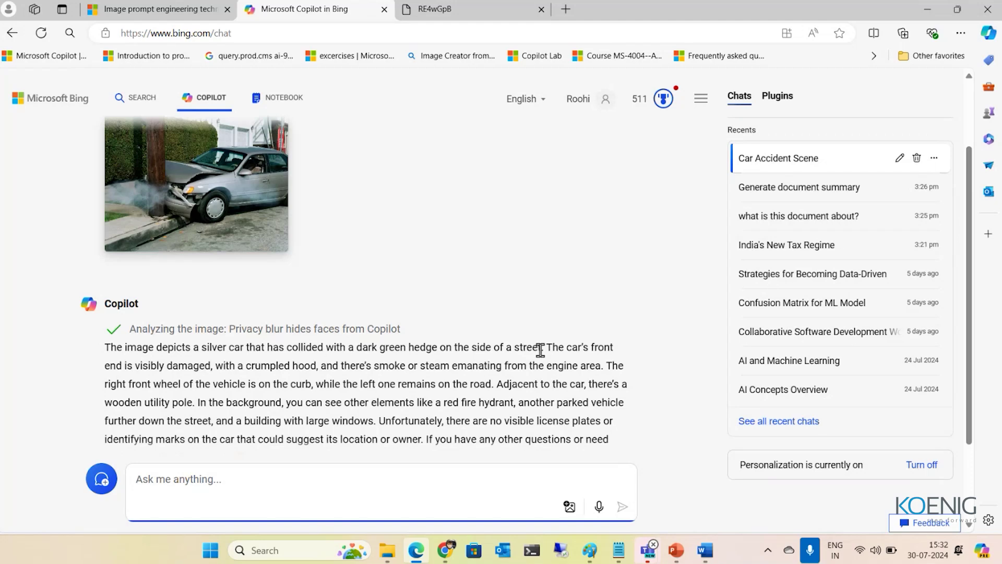
pyautogui.moveTo(230, 209)
pyautogui.moveTo(178, 206)
pyautogui.moveTo(209, 238)
# Save the Pomeranian example image from the Learn dog-breed table to Downloads as 'pomeranian (2)'
pyautogui.click(116, 7)
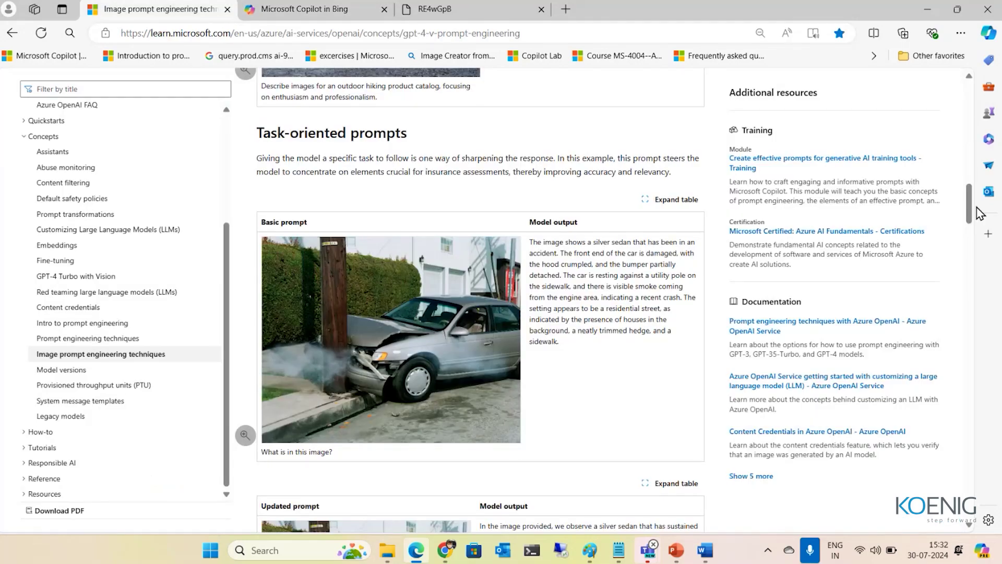
pyautogui.moveTo(970, 214); pyautogui.dragTo(989, 318)
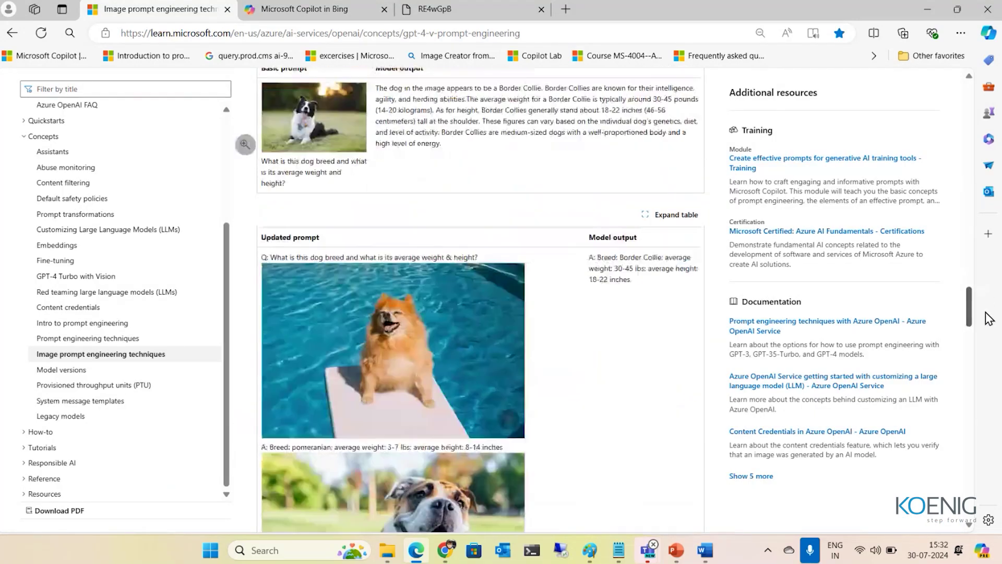
pyautogui.rightClick(400, 314)
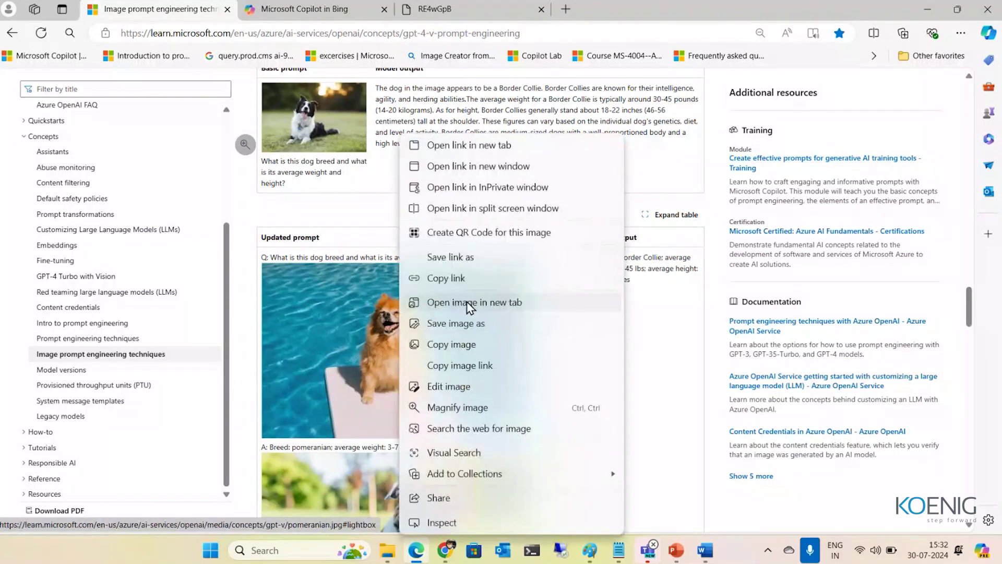
pyautogui.click(472, 323)
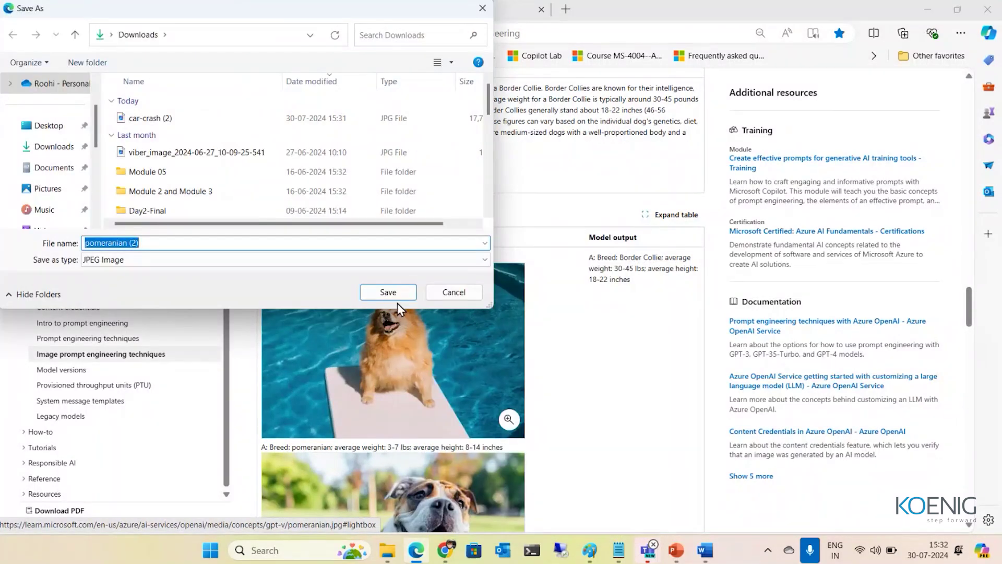
pyautogui.click(368, 293)
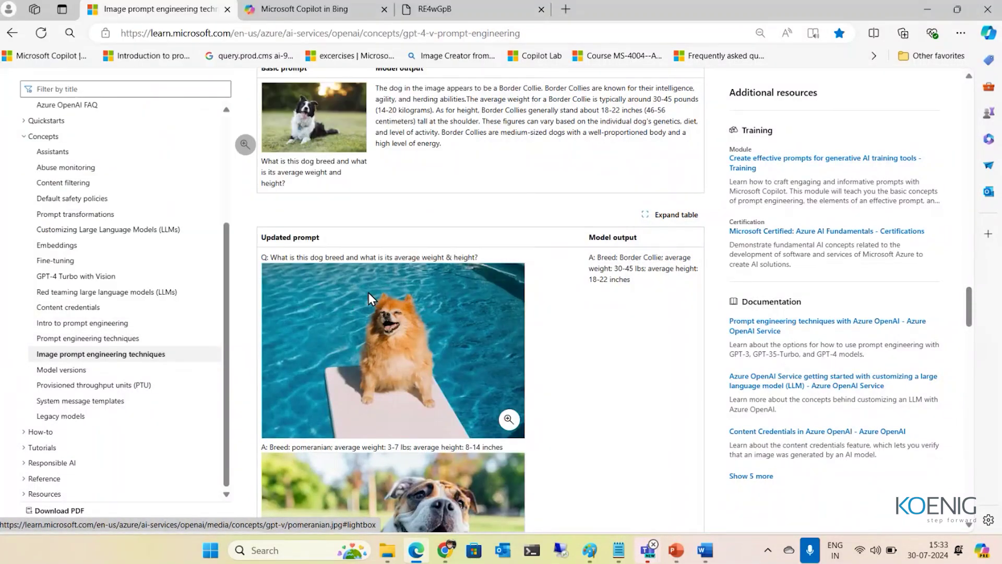
pyautogui.click(280, 11)
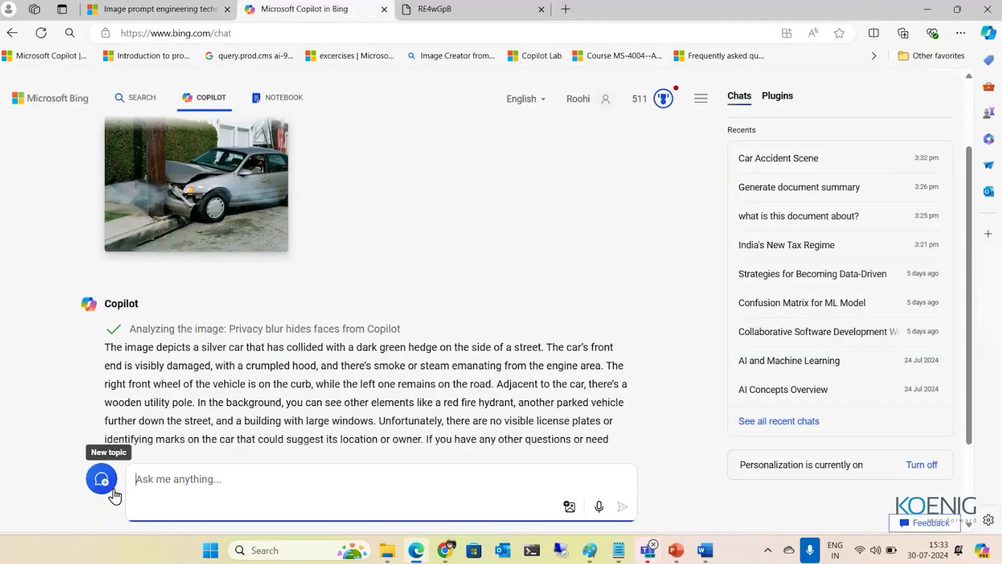
# Attach the saved 'pomeranian (2)' image from this device to the Copilot prompt
pyautogui.click(566, 506)
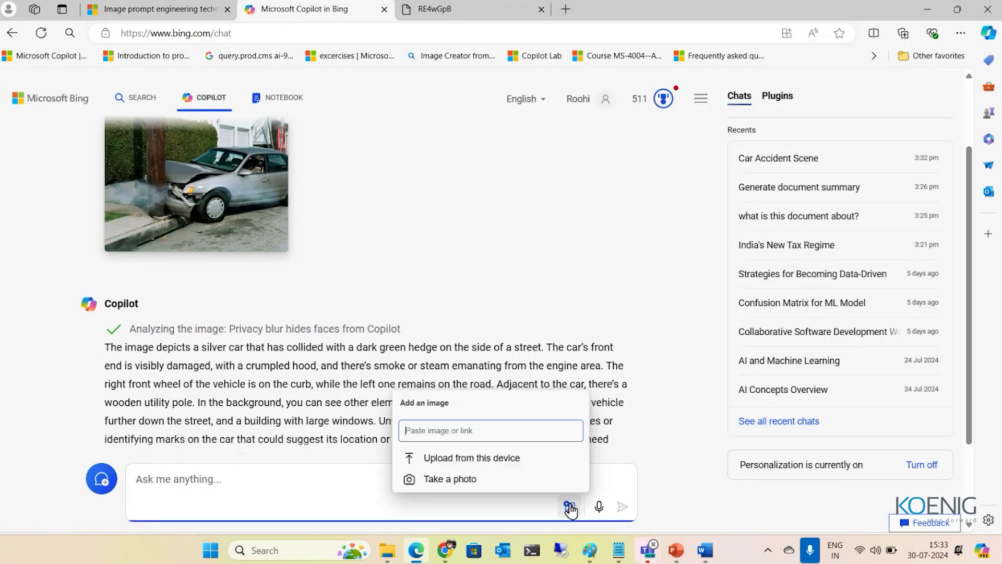
pyautogui.click(497, 468)
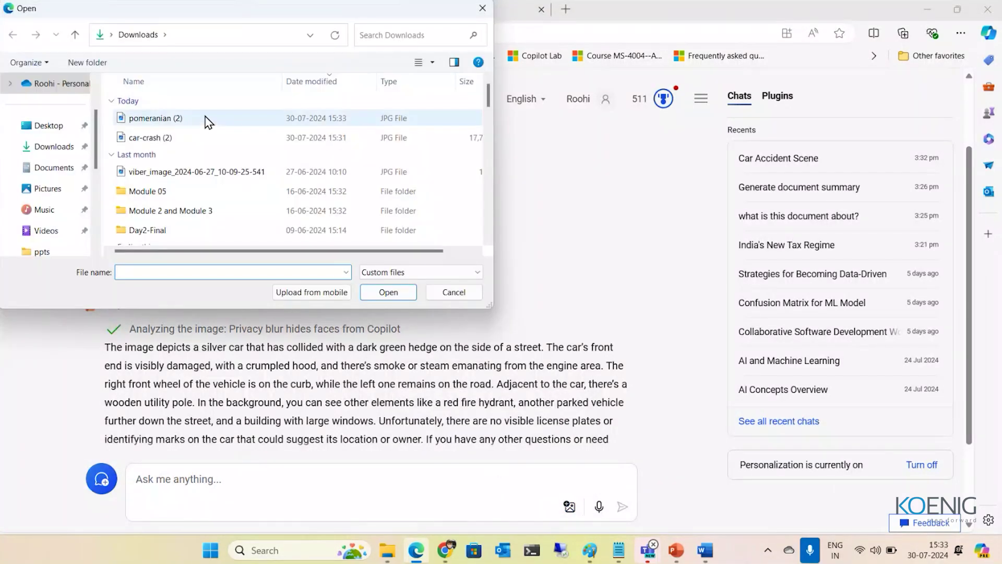
pyautogui.doubleClick(204, 117)
# Select the Learn page's question 'What is this dog breed and what is its average weight & height?'
pyautogui.click(191, 11)
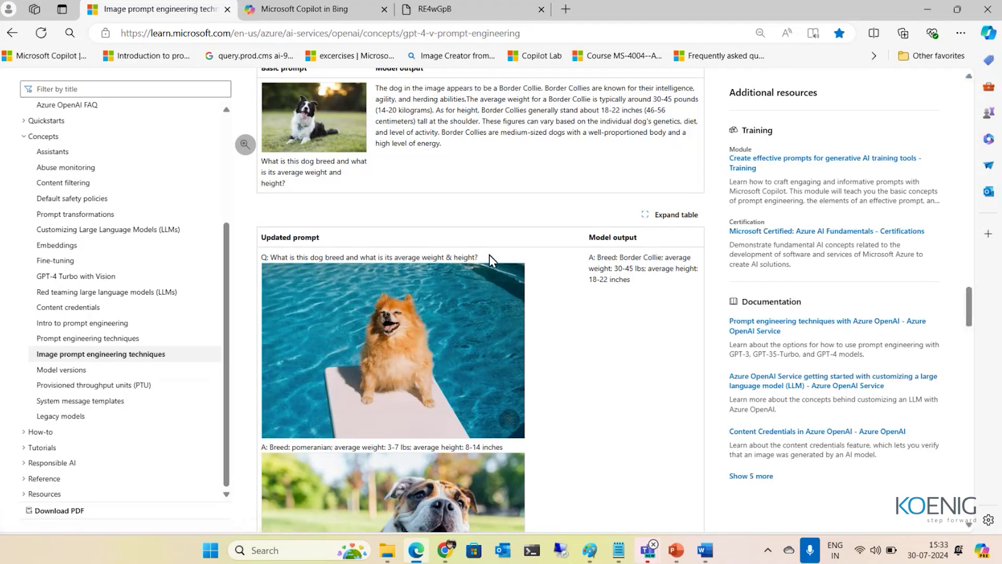
pyautogui.moveTo(480, 257); pyautogui.dragTo(275, 260)
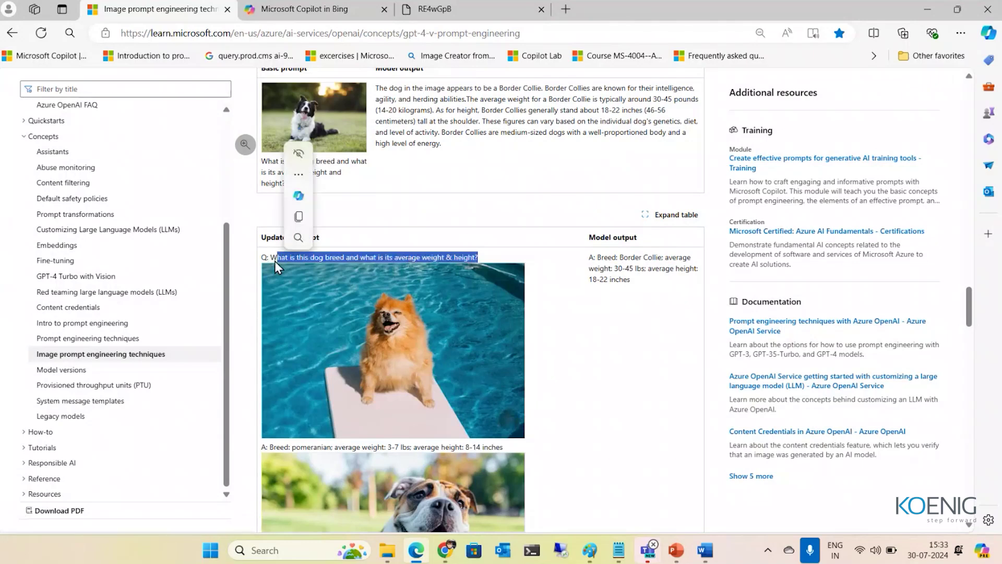
pyautogui.click(500, 260)
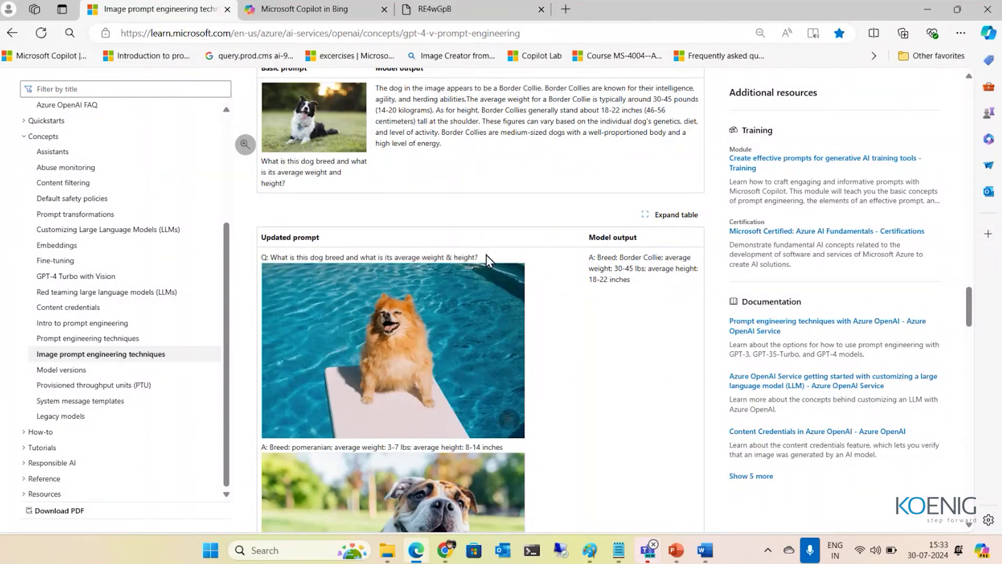
pyautogui.moveTo(487, 256); pyautogui.dragTo(271, 261)
pyautogui.hotkey('ctrl', 'c')
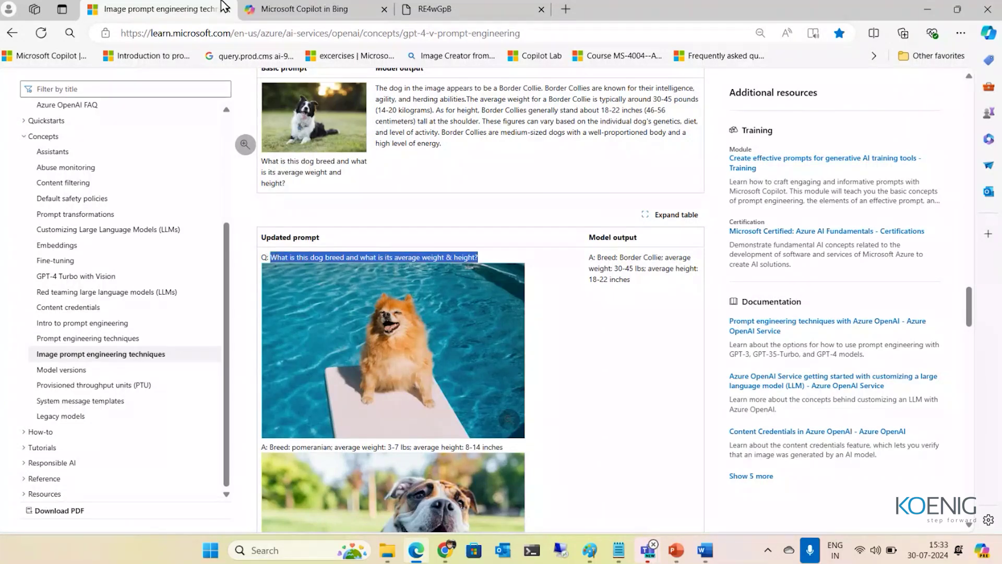
pyautogui.click(291, 9)
# Paste and send the dog breed question, getting Pomeranian: 3 to 7 pounds, 6 to 7 inches
pyautogui.click(173, 435)
pyautogui.hotkey('ctrl', 'v')
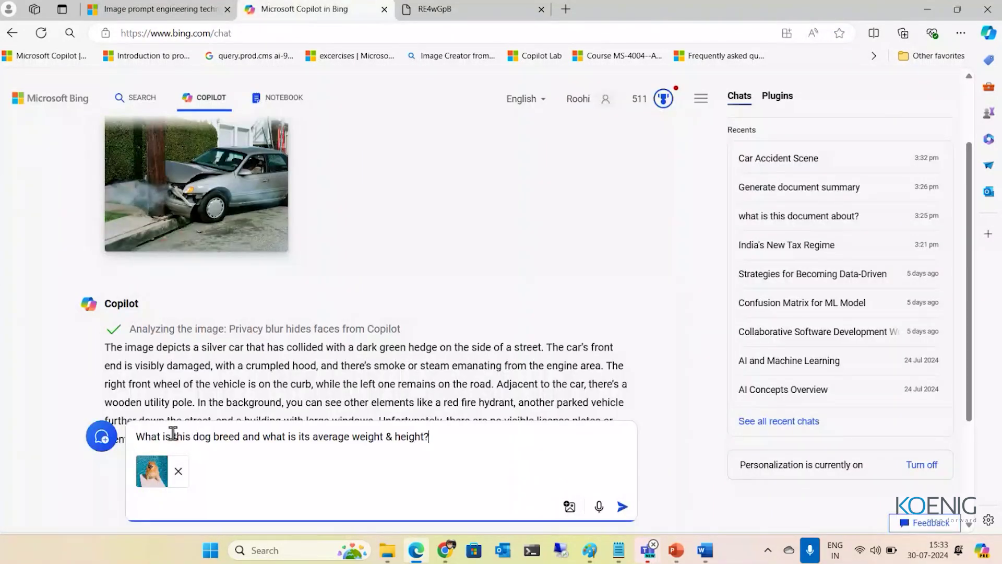
pyautogui.press('Return')
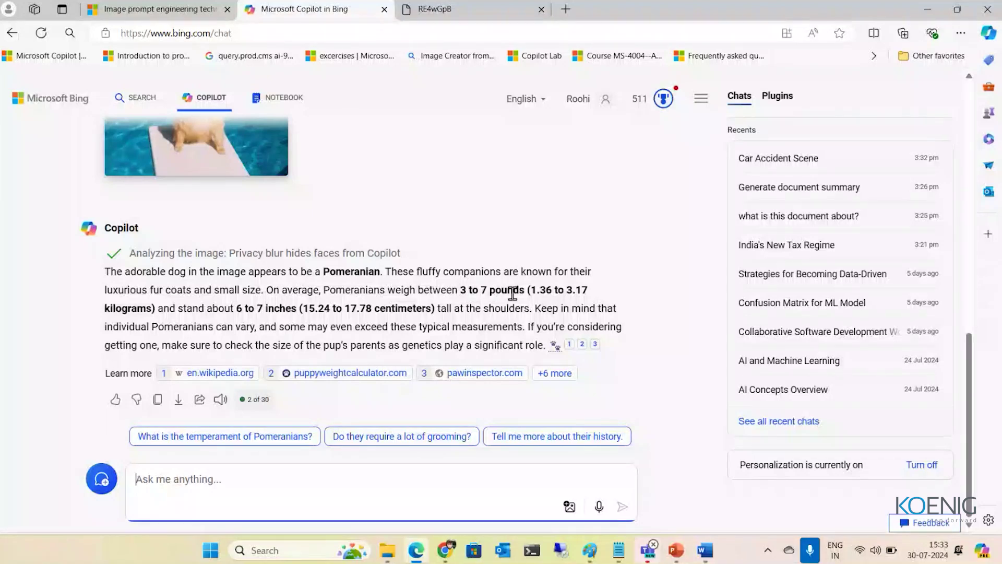
pyautogui.click(193, 7)
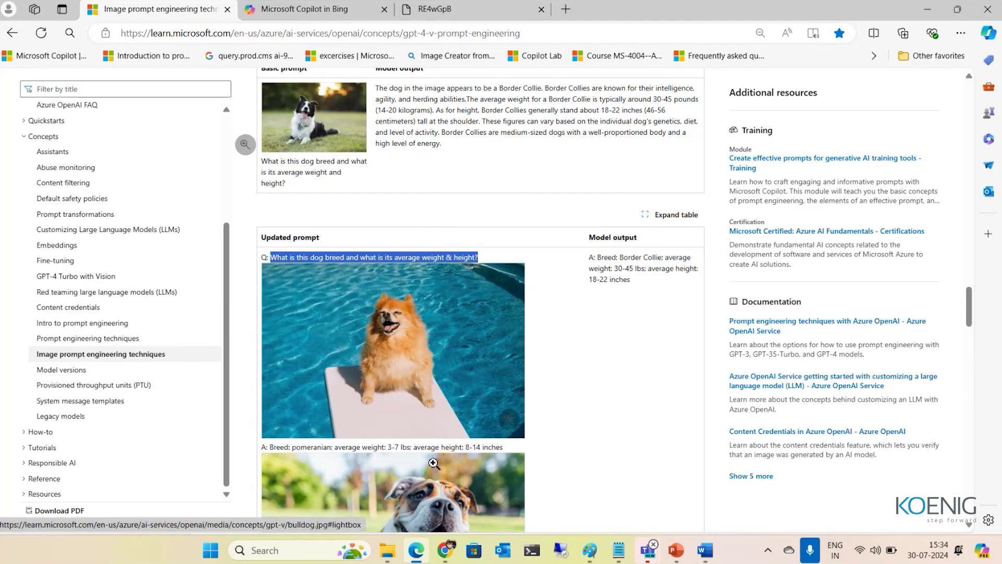
# Snip the Border Collie photo from the Learn article and paste it into Copilot's message box
pyautogui.click(308, 9)
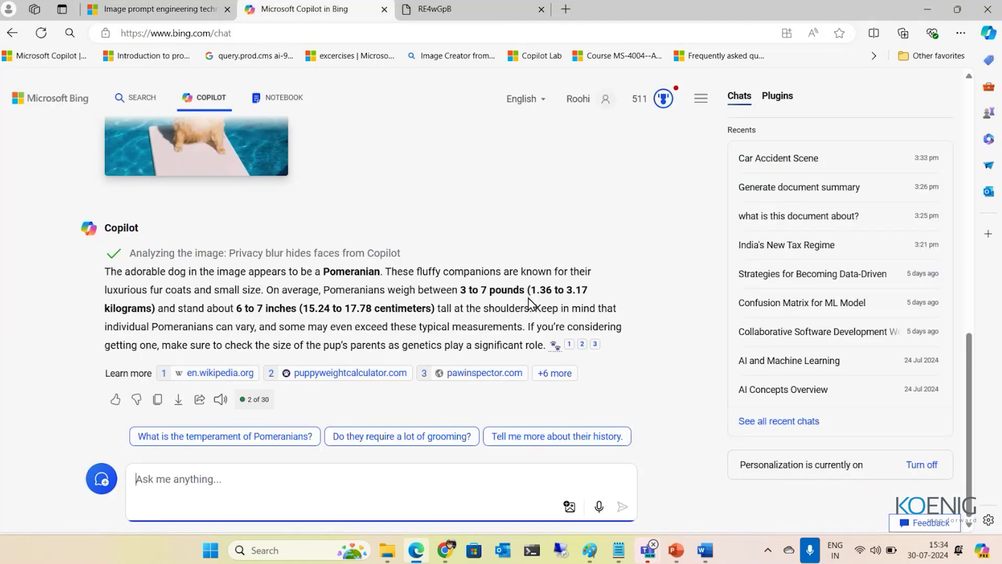
pyautogui.click(156, 9)
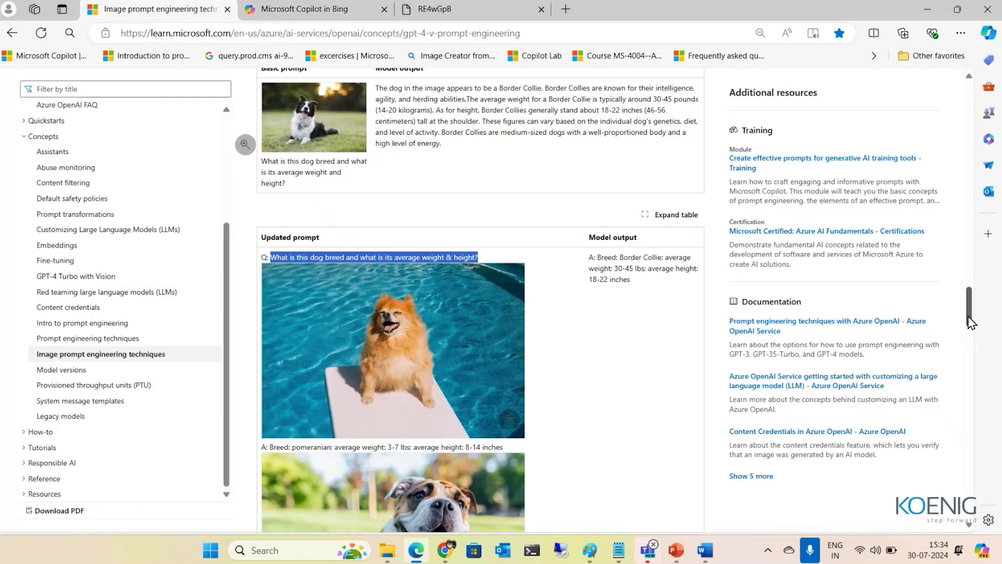
pyautogui.moveTo(969, 322); pyautogui.dragTo(980, 349)
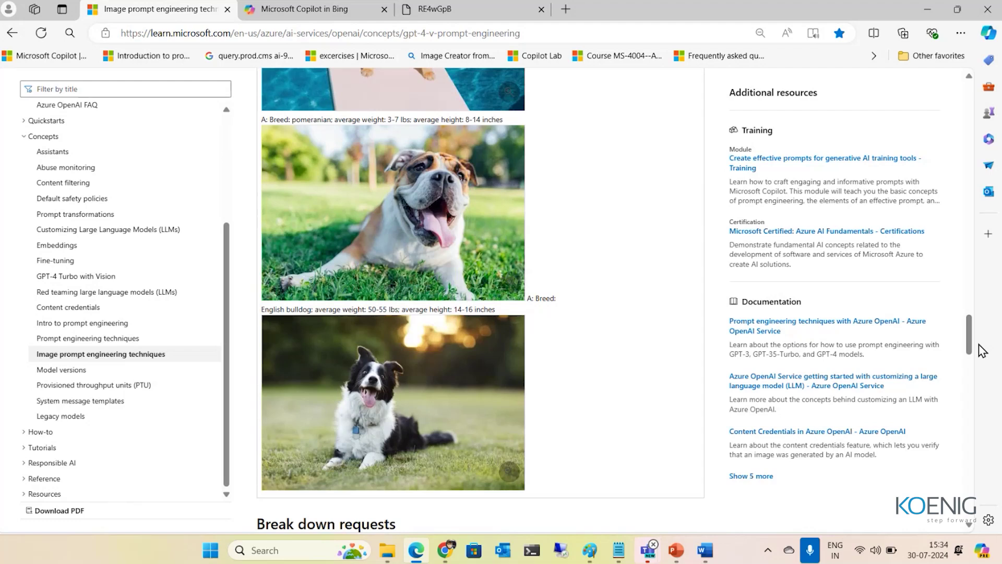
pyautogui.press('shift+super+s')
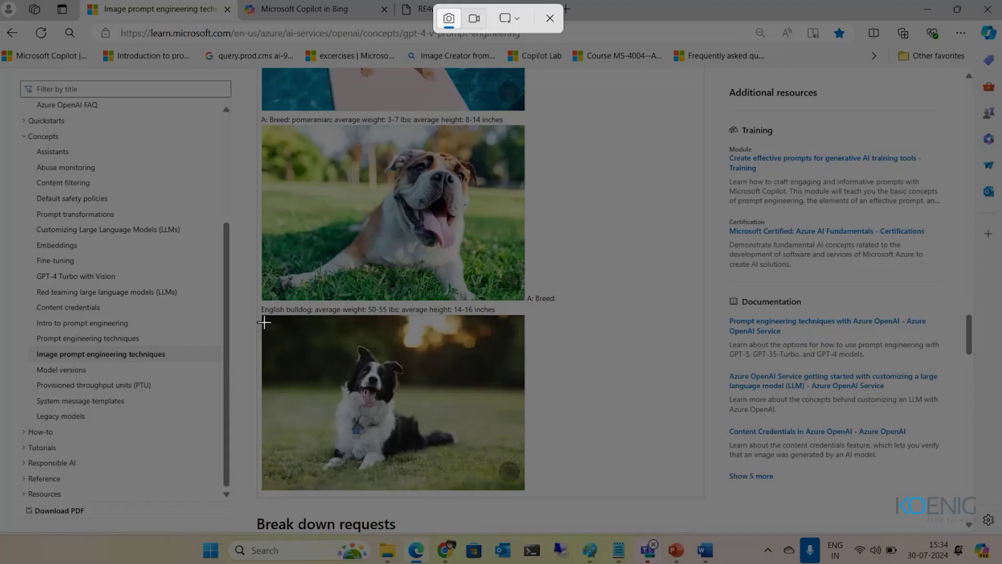
pyautogui.moveTo(251, 309); pyautogui.dragTo(563, 494)
pyautogui.click(280, 13)
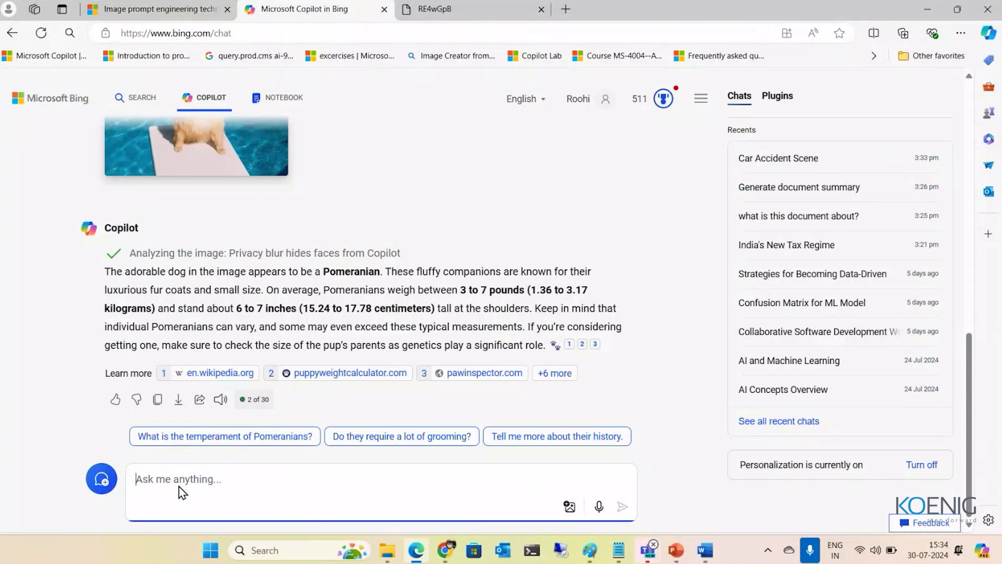
pyautogui.hotkey('ctrl', 'v')
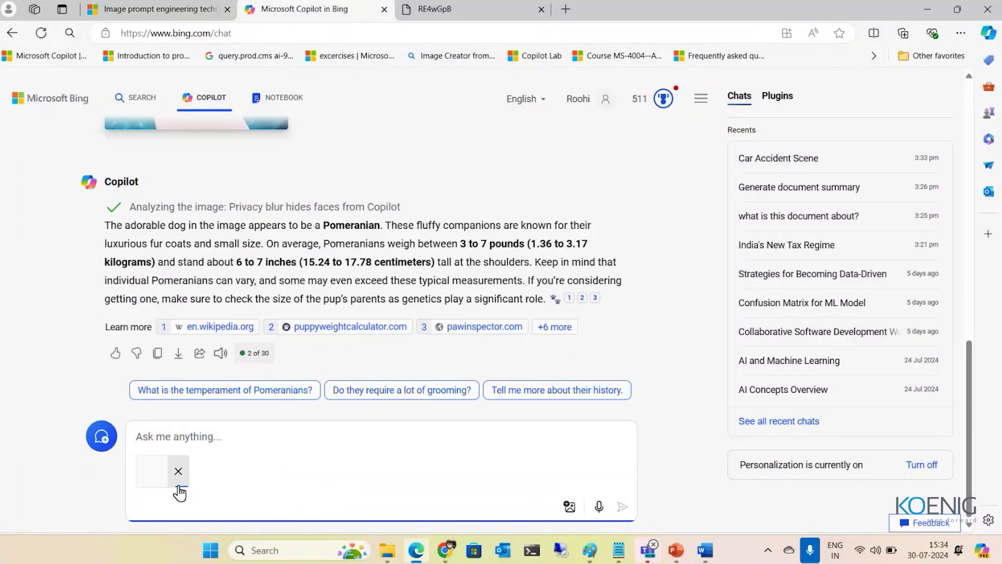
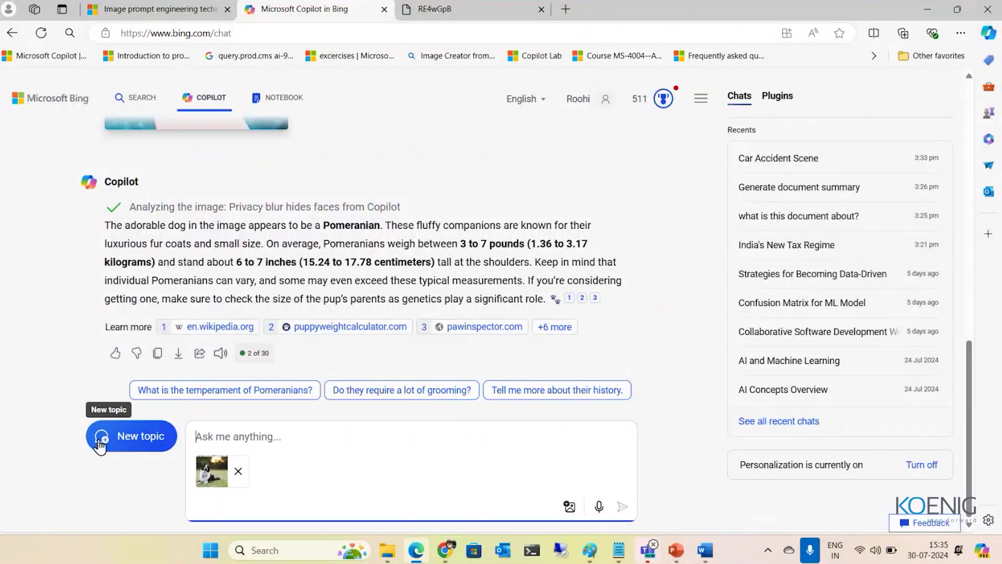
# Start a new topic, show the Plugins list and remove the attached dog photo from the prompt
pyautogui.click(118, 440)
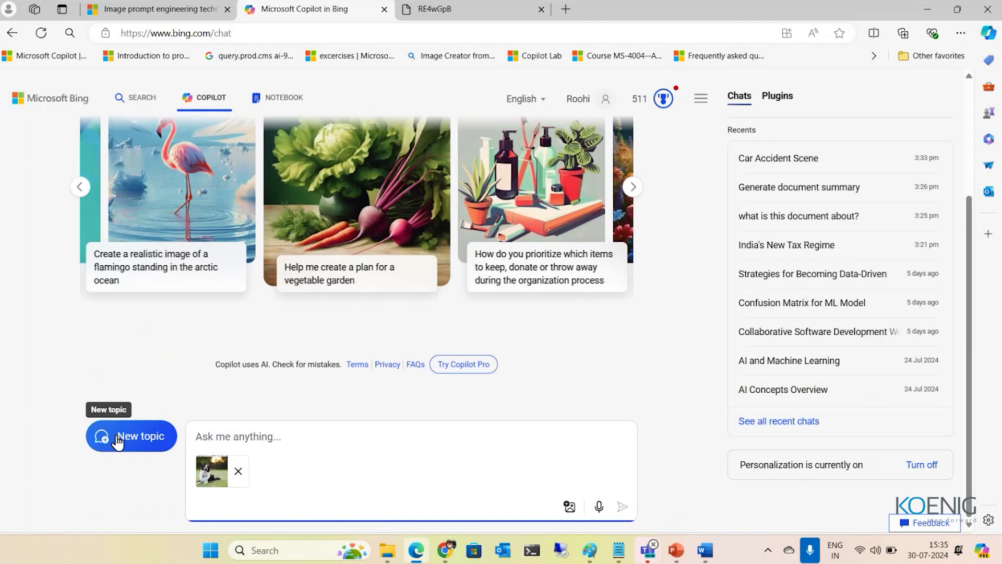
pyautogui.click(776, 100)
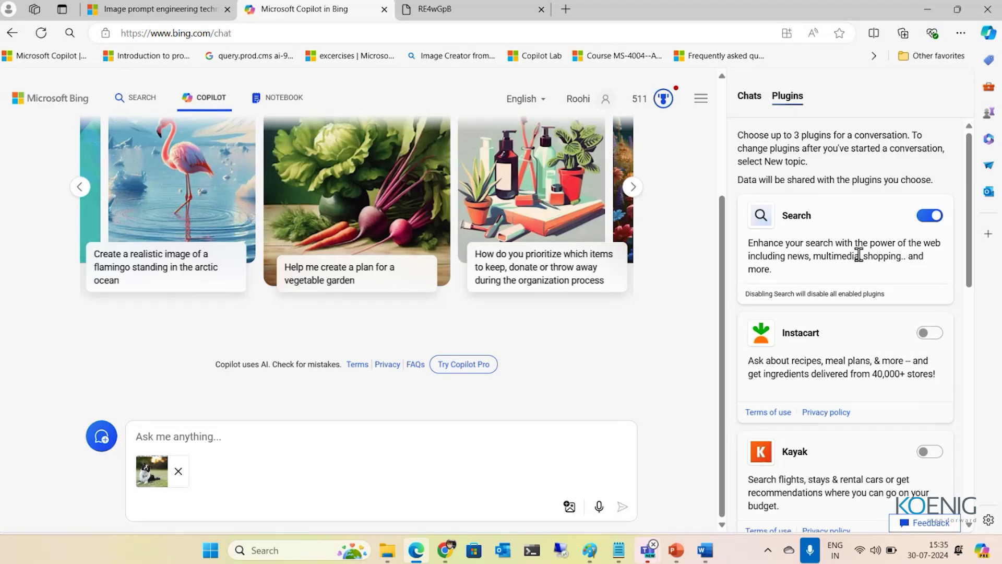
pyautogui.moveTo(750, 292); pyautogui.dragTo(864, 315)
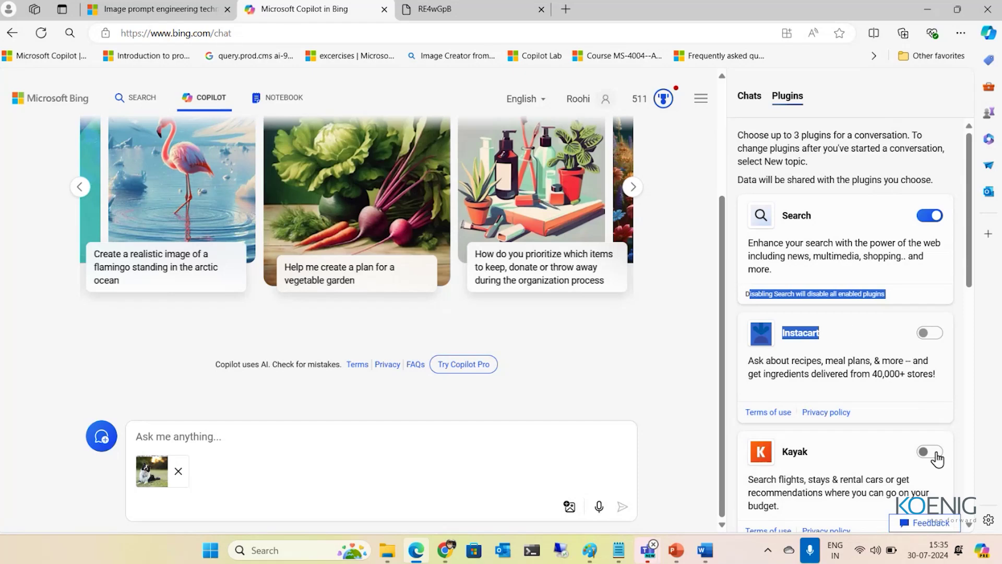
pyautogui.click(880, 274)
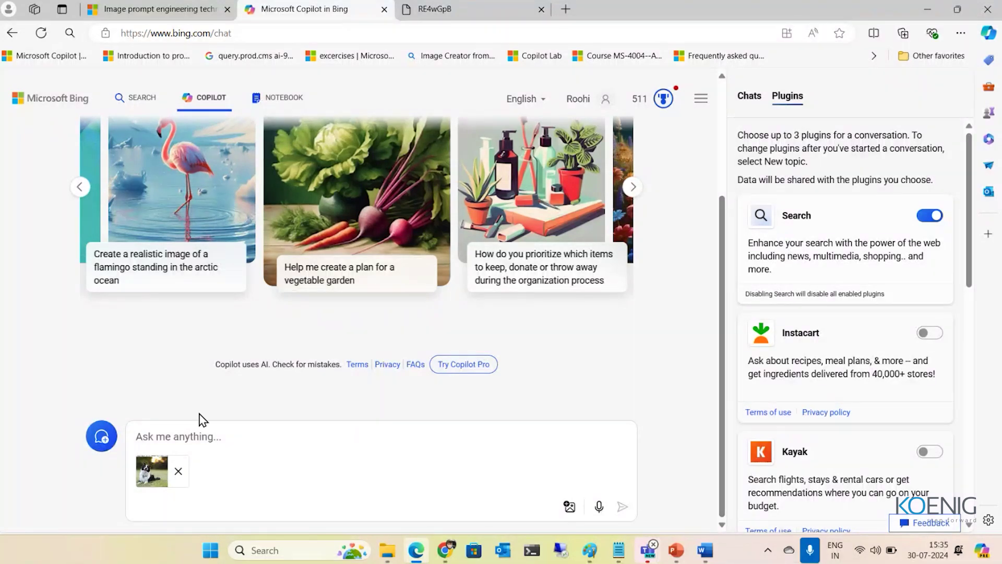
pyautogui.click(183, 468)
pyautogui.click(181, 469)
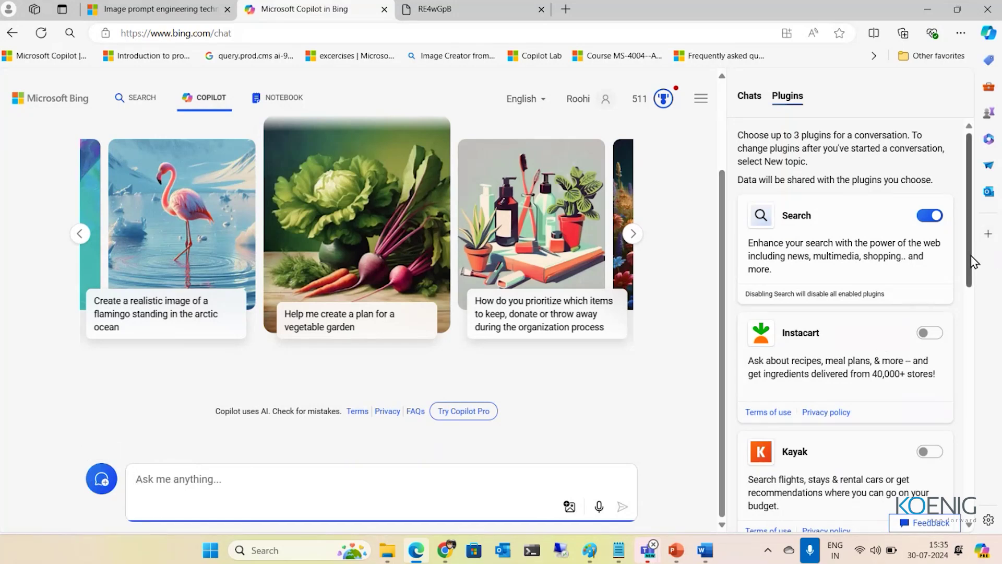
# Switch on the Suno plugin, leaving Phone and Shop off
pyautogui.moveTo(974, 262); pyautogui.dragTo(973, 496)
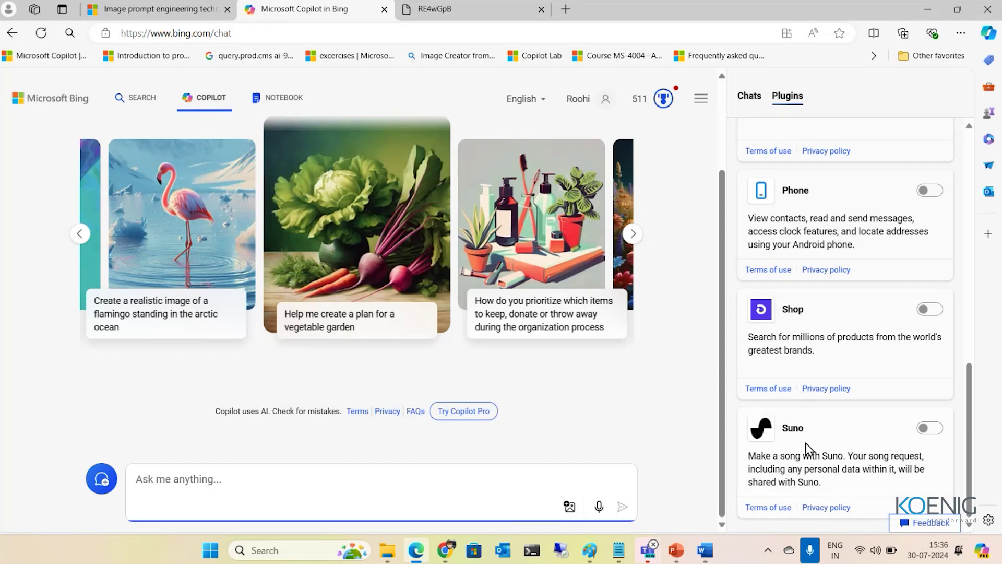
pyautogui.click(928, 428)
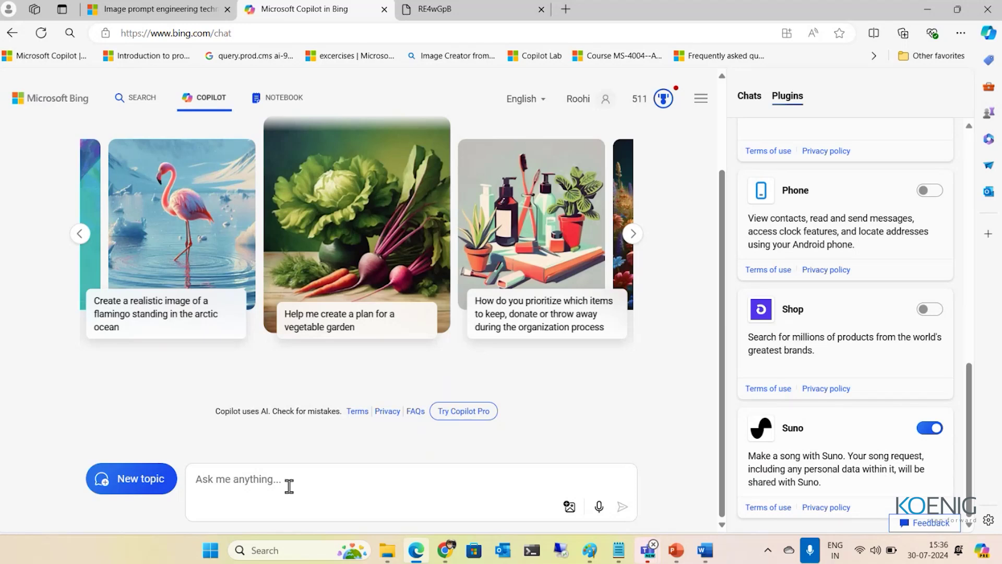
pyautogui.click(450, 495)
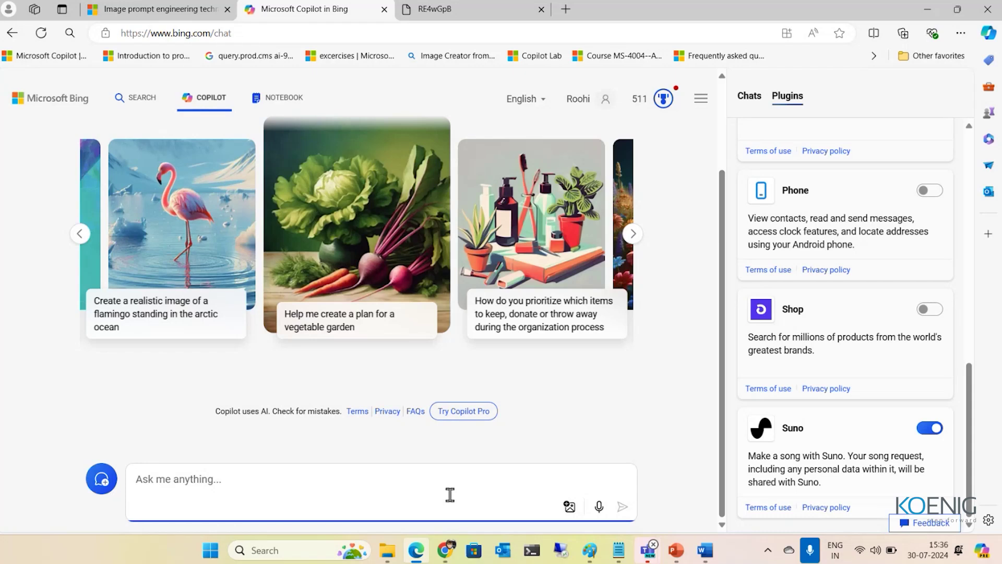
# Ask 'create a song on mother', get Suno's 'Mother's Love', then start a new topic
pyautogui.write('crea')
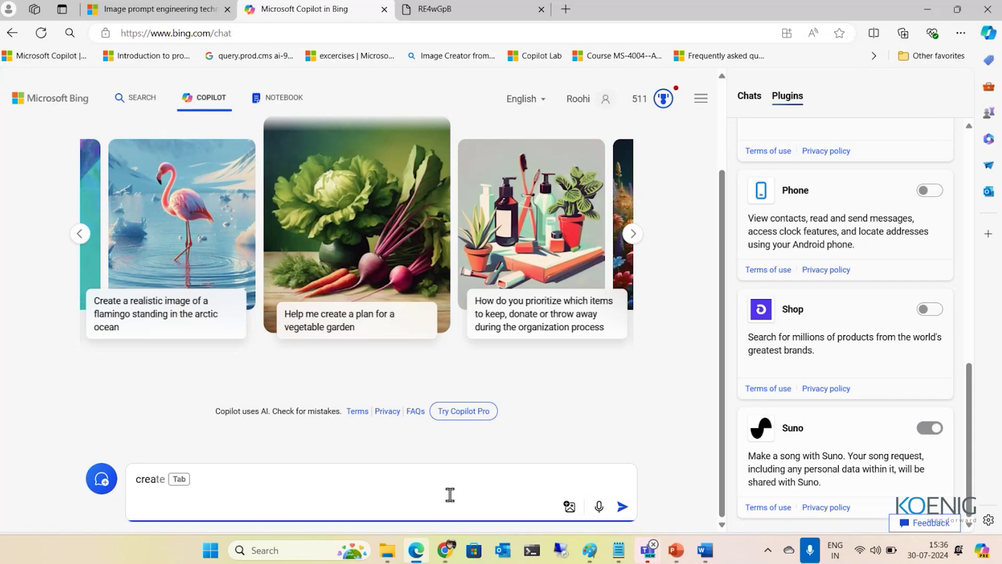
pyautogui.write('te a song on mot')
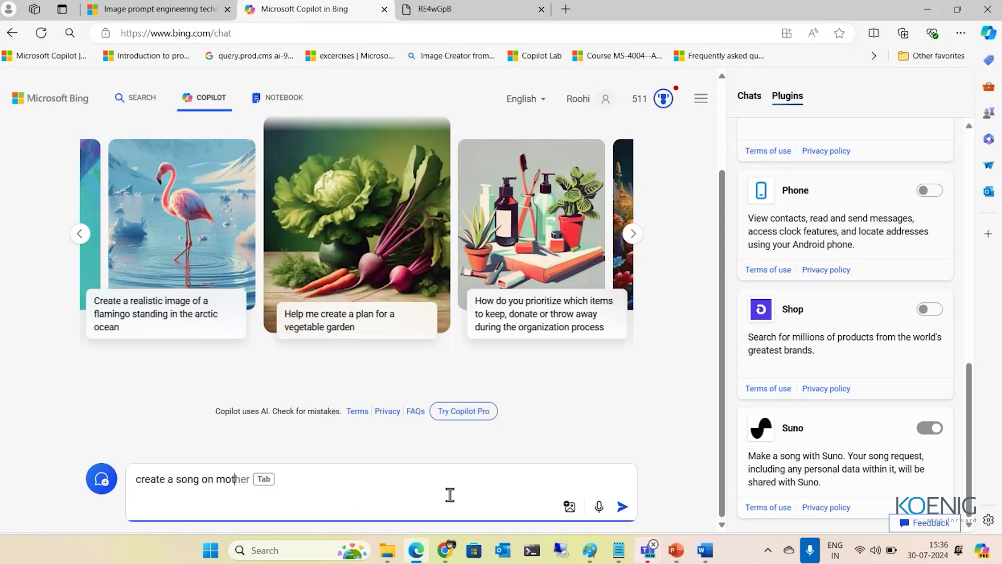
pyautogui.write('her')
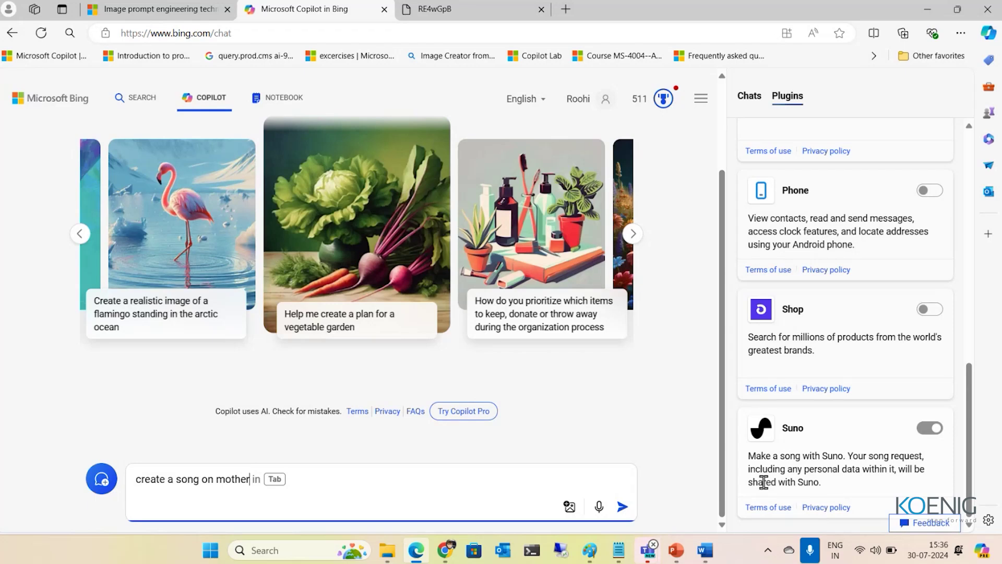
pyautogui.click(622, 508)
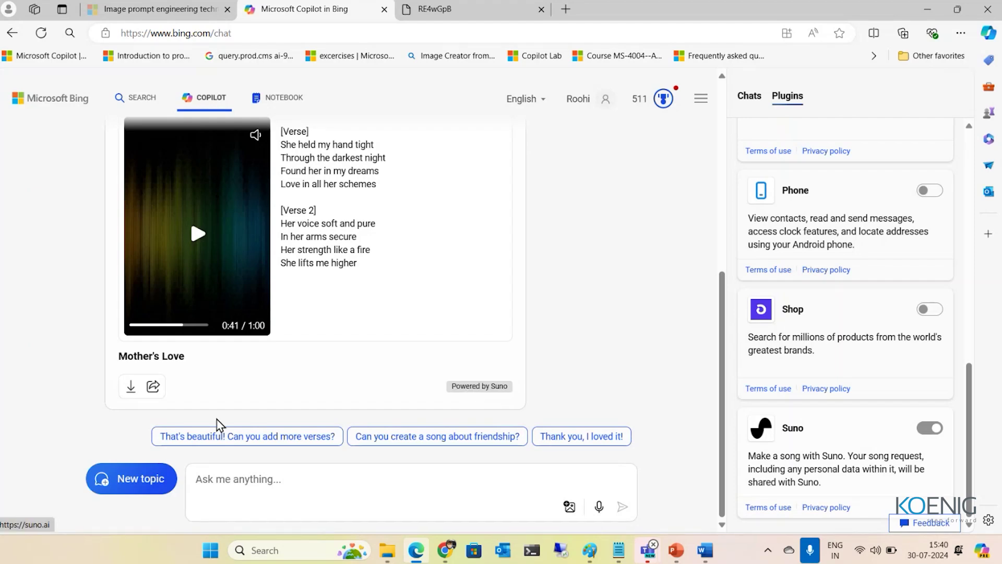
pyautogui.click(151, 479)
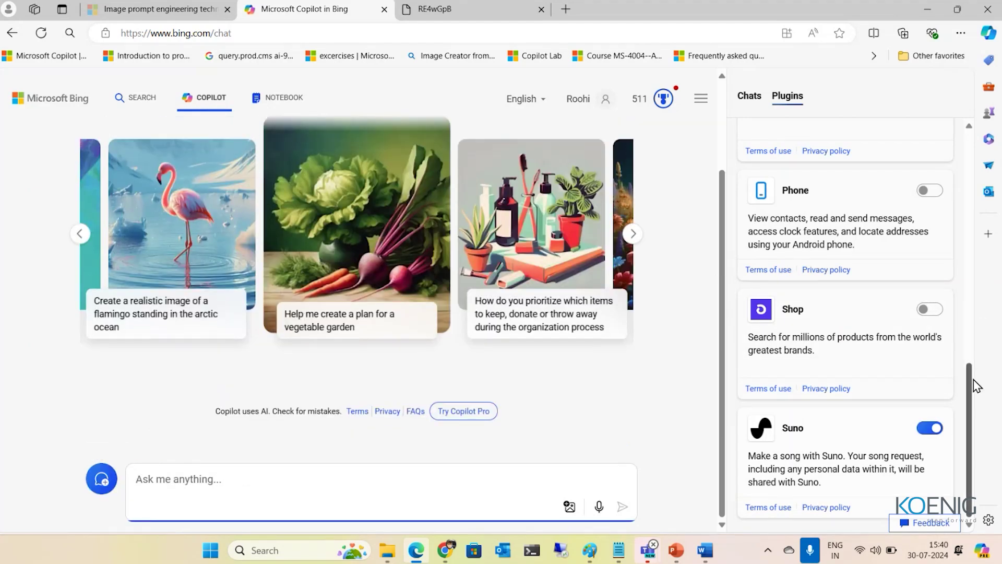
# Enable the Kayak plugin for searching flights, stays and rental cars
pyautogui.moveTo(974, 389); pyautogui.dragTo(975, 250)
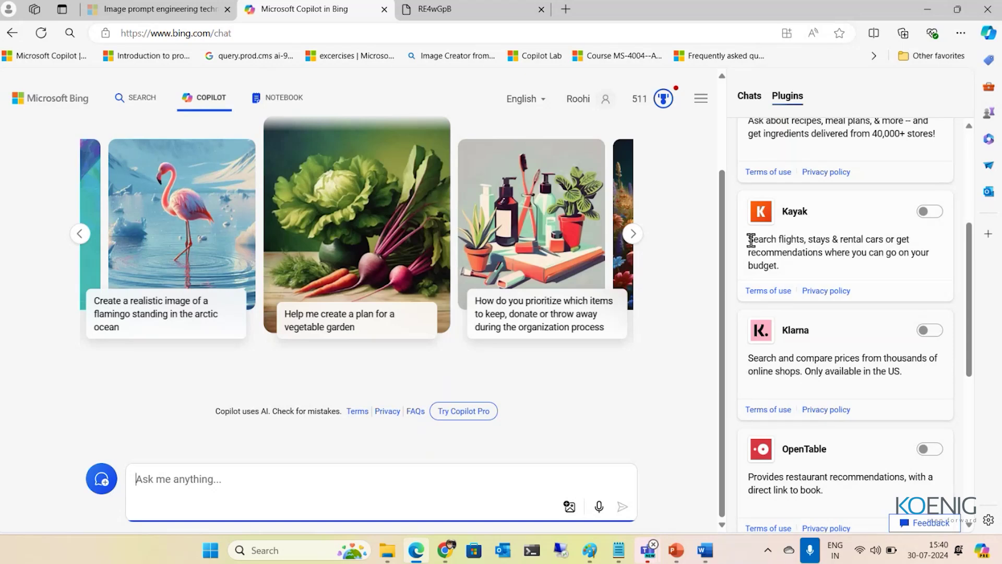
pyautogui.moveTo(749, 238); pyautogui.dragTo(788, 269)
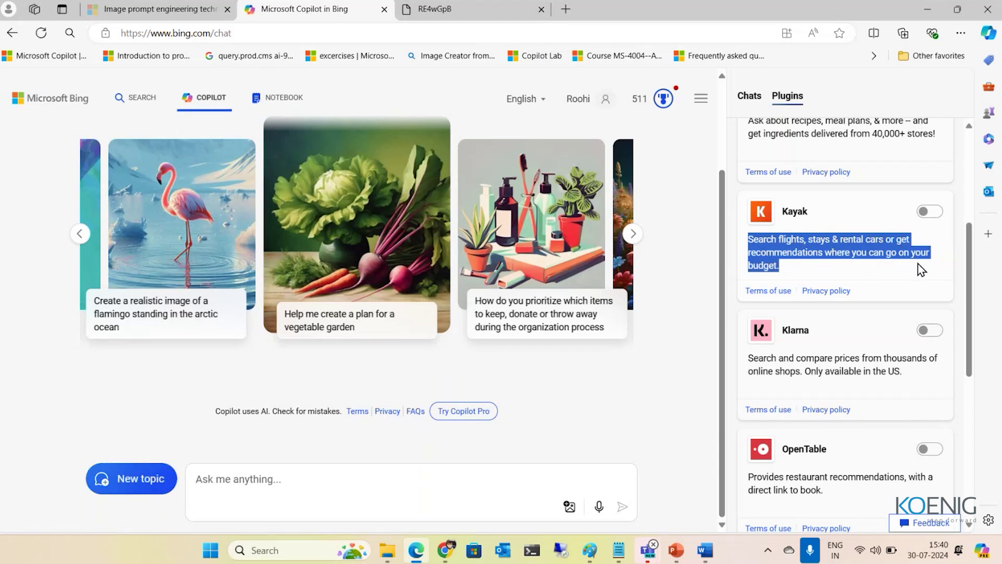
pyautogui.click(930, 212)
pyautogui.click(679, 273)
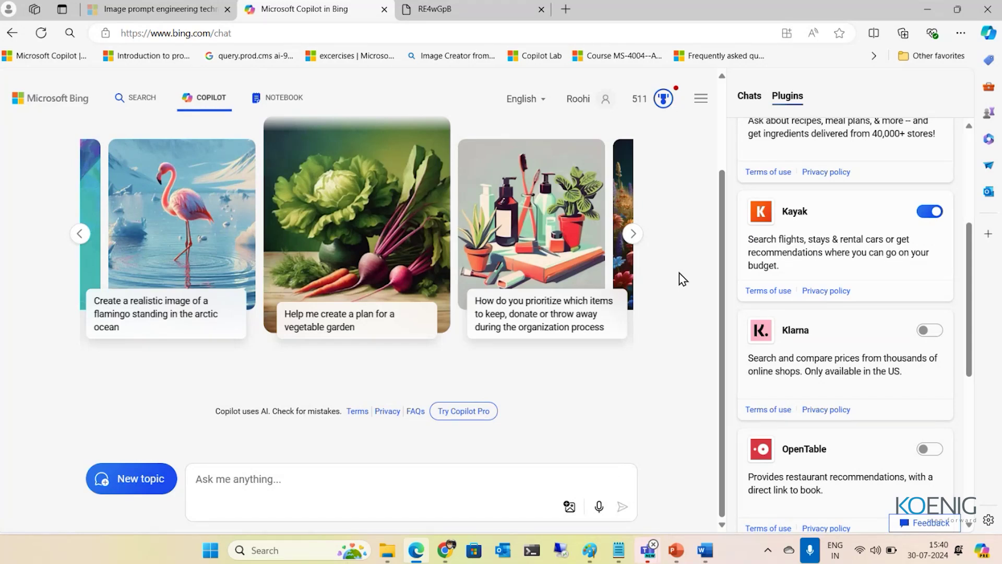
pyautogui.click(239, 496)
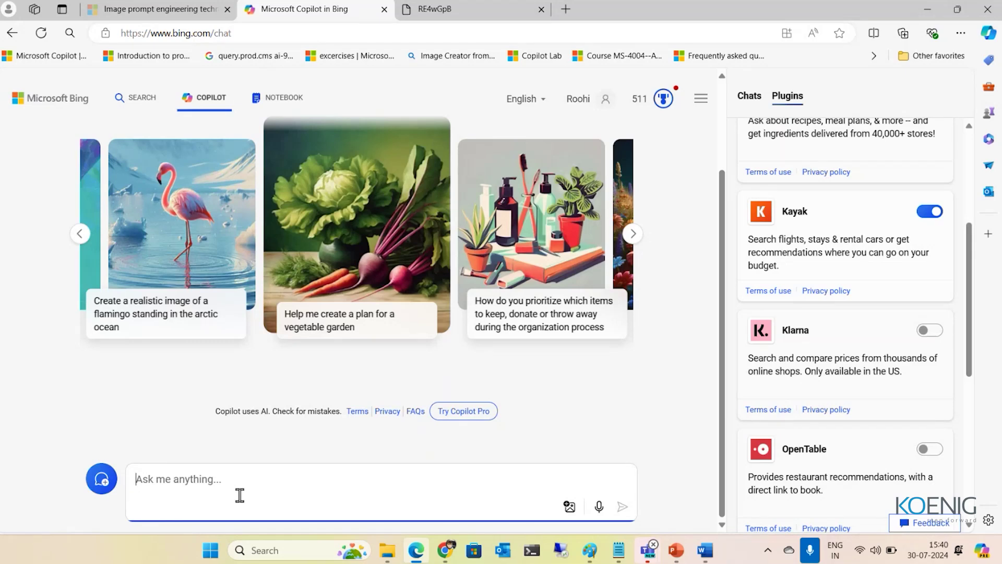
# Request a flight from Bangalore to Paris on 31st July 2024, then select the prompt text
pyautogui.write('book ')
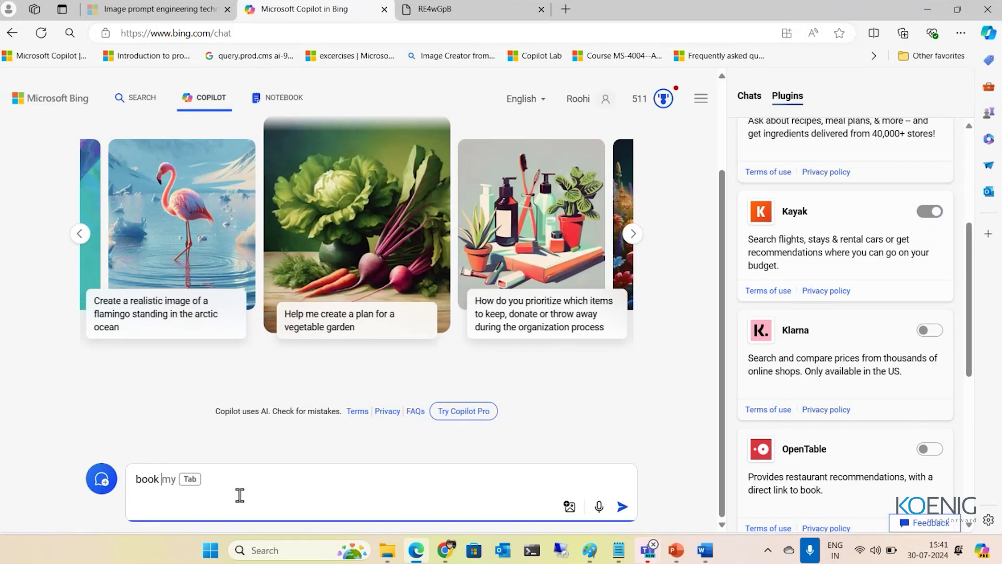
pyautogui.write('a fligh')
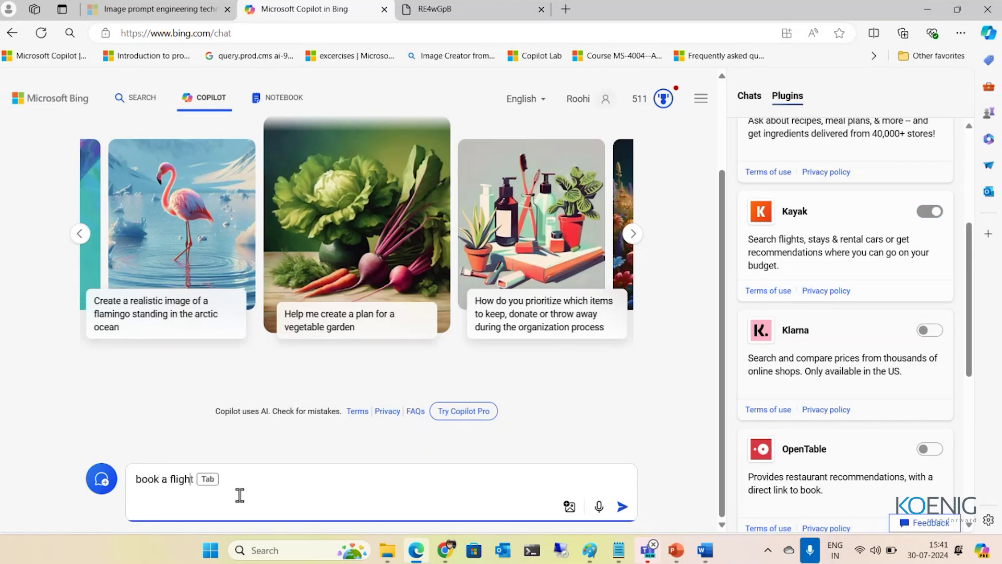
pyautogui.write('t from ')
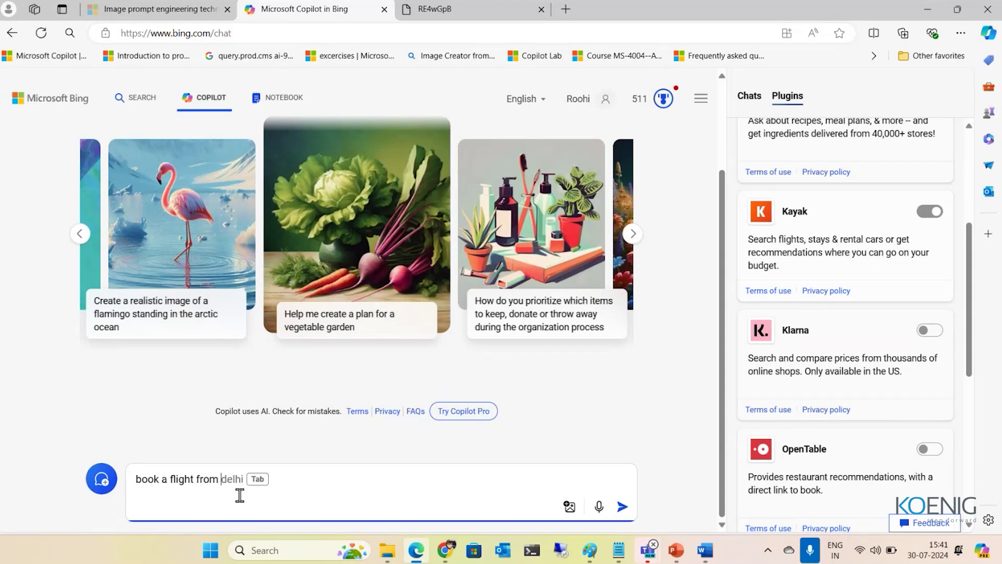
pyautogui.write('bangalo')
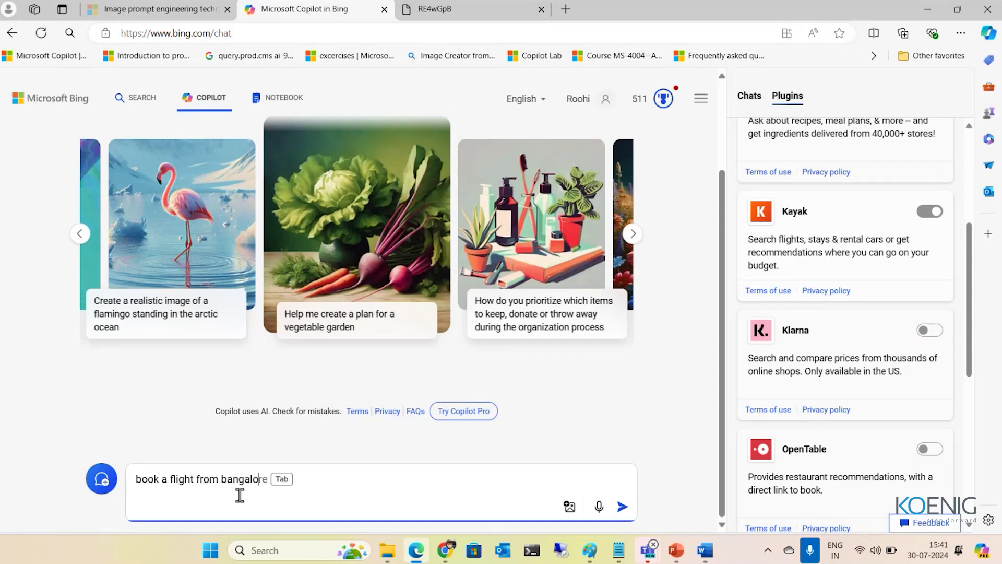
pyautogui.write('re to P')
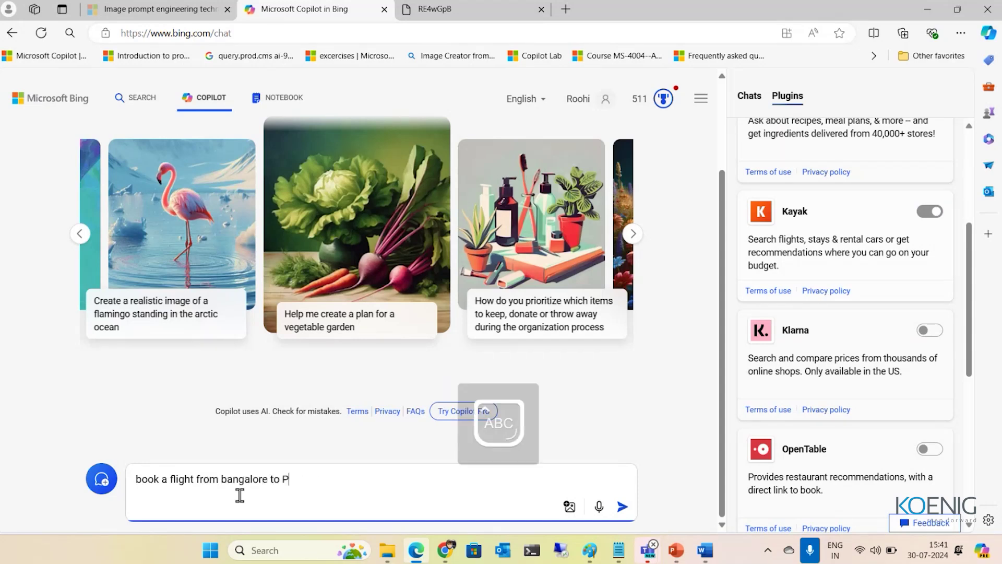
pyautogui.write('aris ')
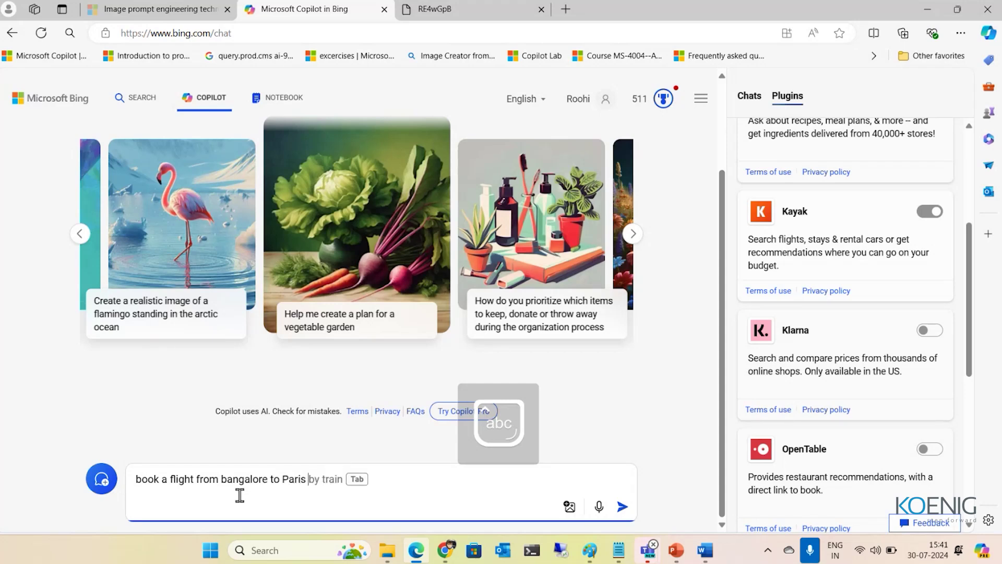
pyautogui.write('on ')
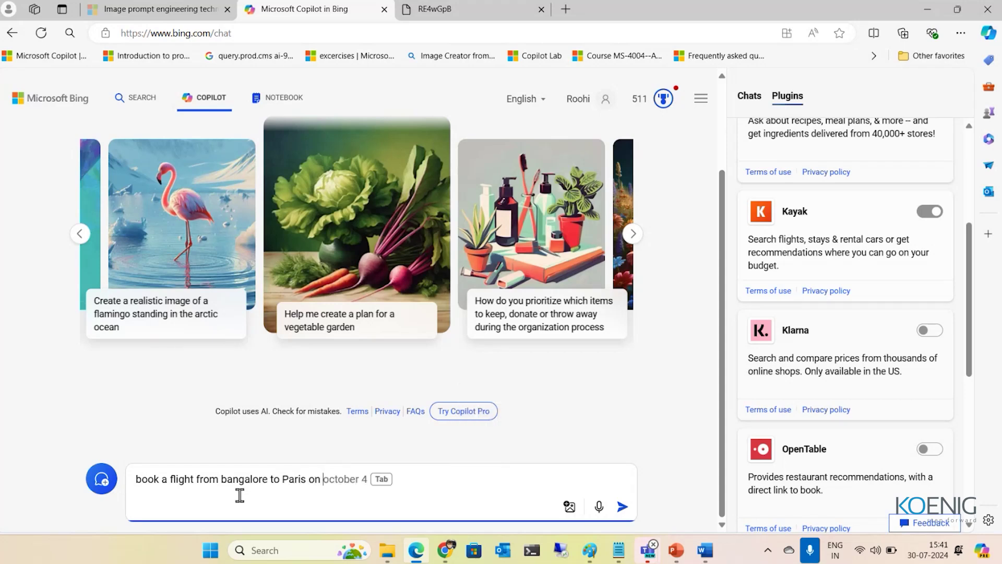
pyautogui.write('31s')
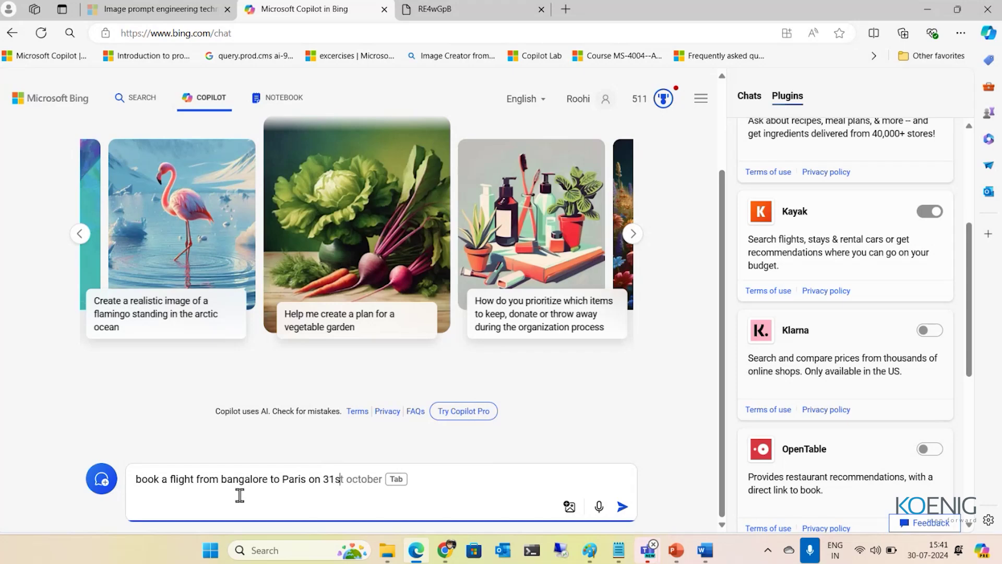
pyautogui.write('t jusly')
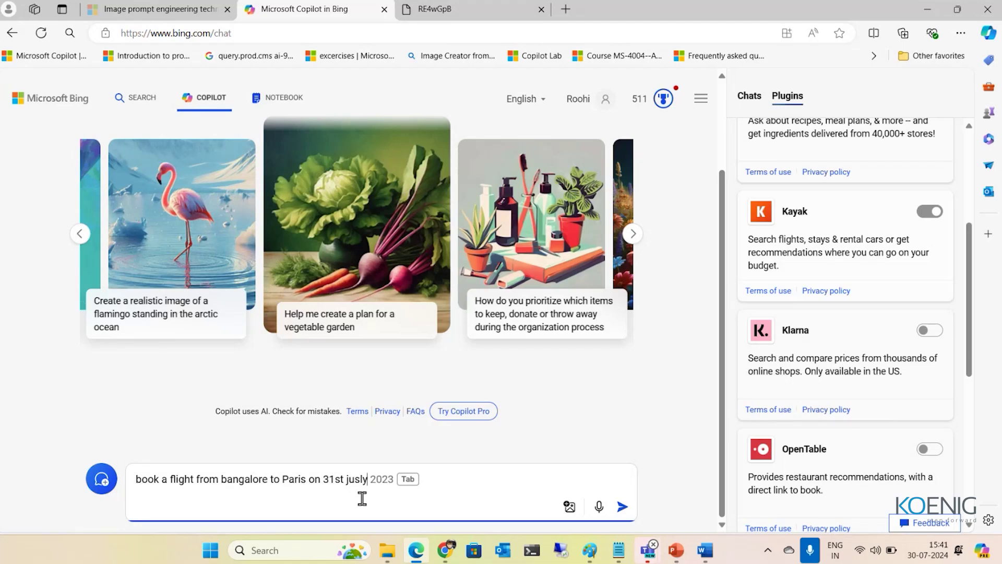
pyautogui.press('BackSpace')
pyautogui.press('BackSpace')
pyautogui.press('BackSpace')
pyautogui.write('ly ')
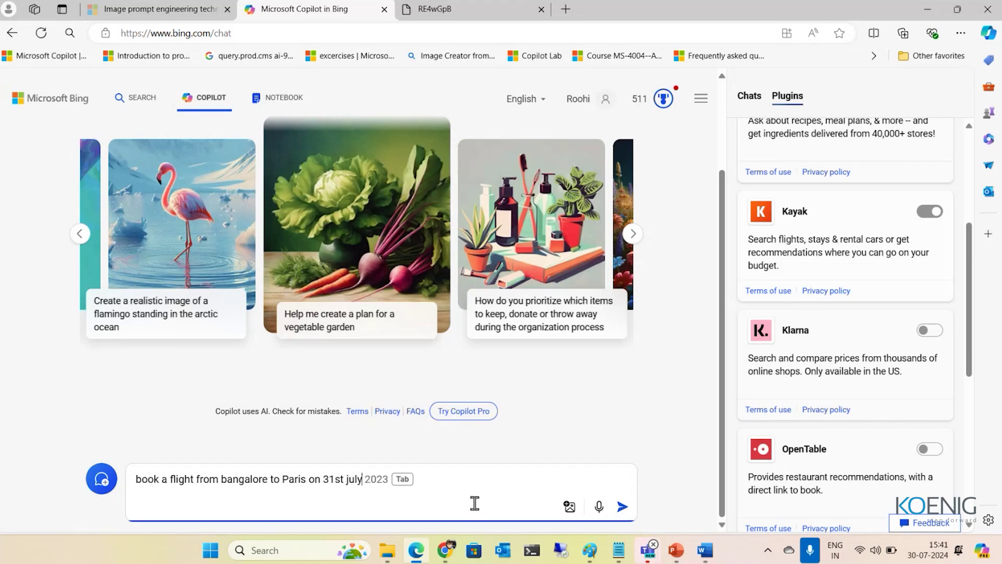
pyautogui.write('2024')
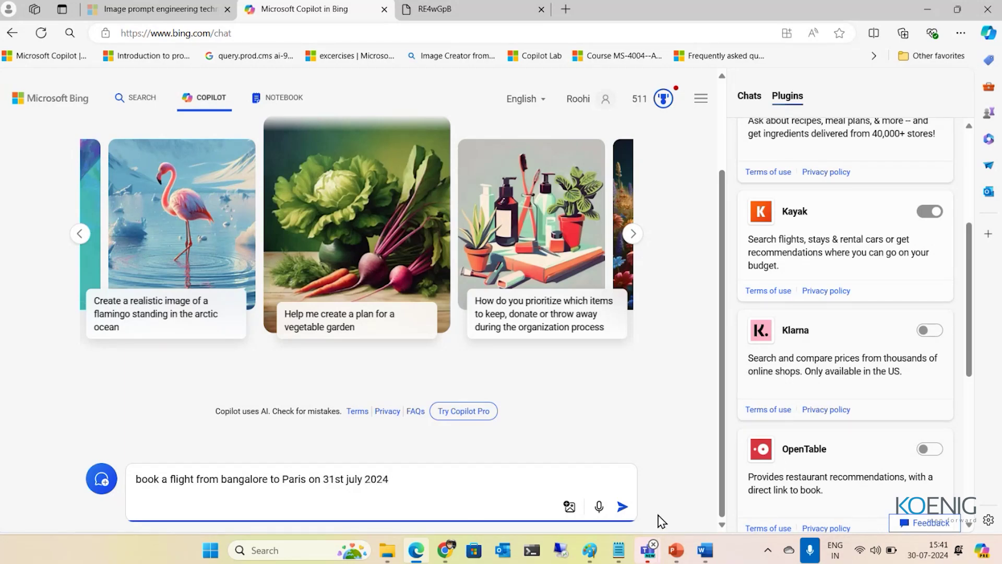
pyautogui.click(625, 511)
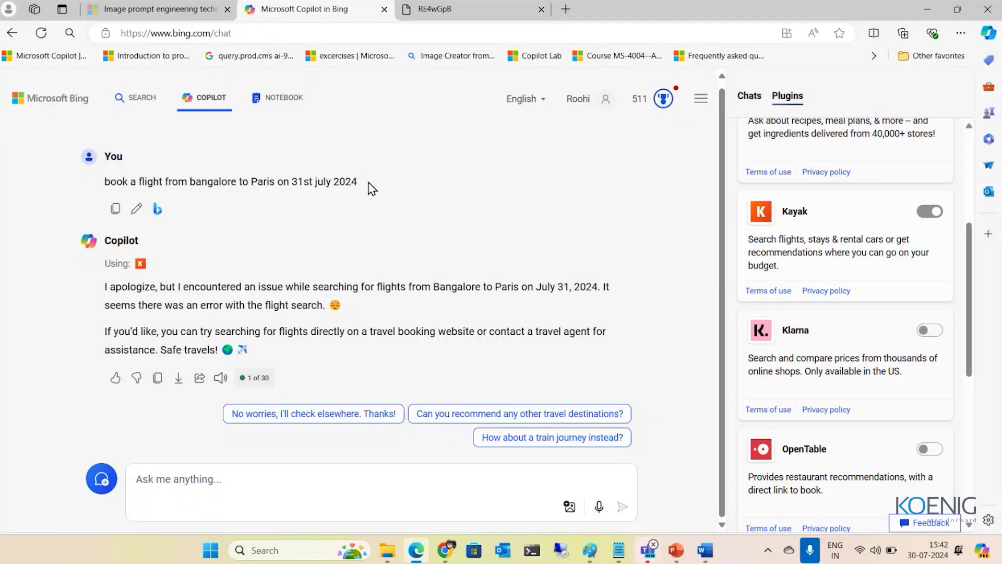
pyautogui.moveTo(370, 187); pyautogui.dragTo(119, 201)
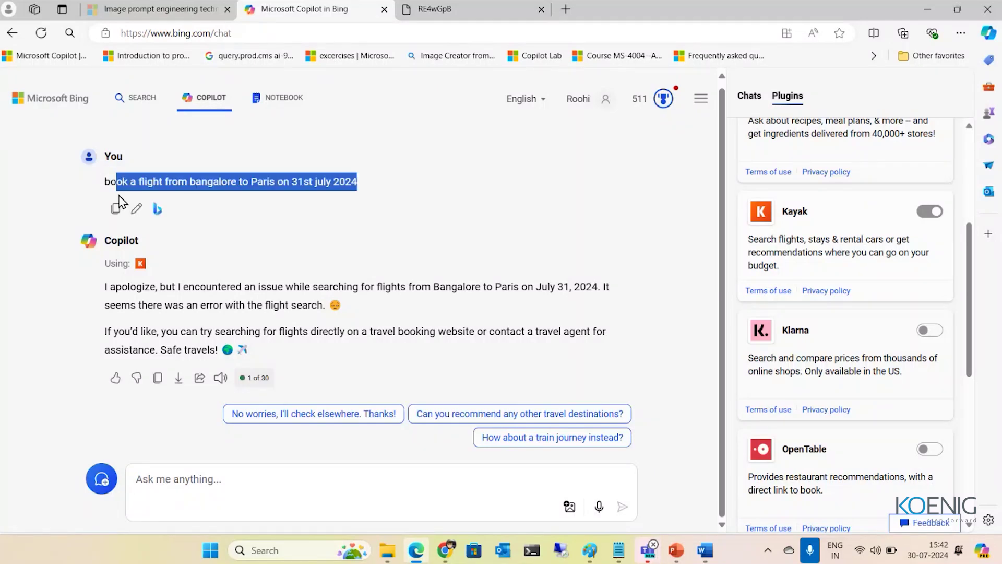
# Resend the pasted Bangalore-to-Paris flight request in a new topic
pyautogui.click(101, 479)
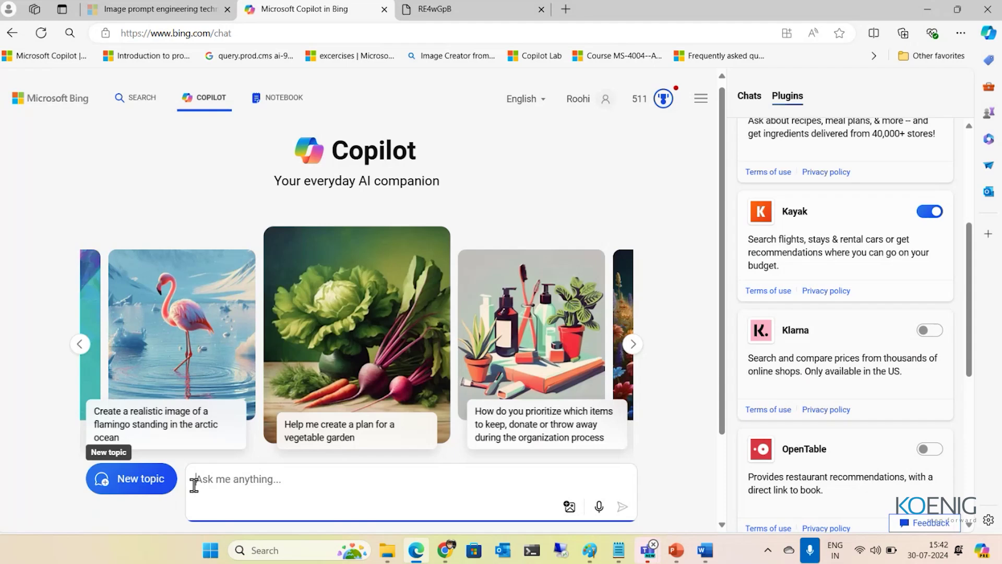
pyautogui.write('book a flight from bangalore to Paris on 31st july 2024')
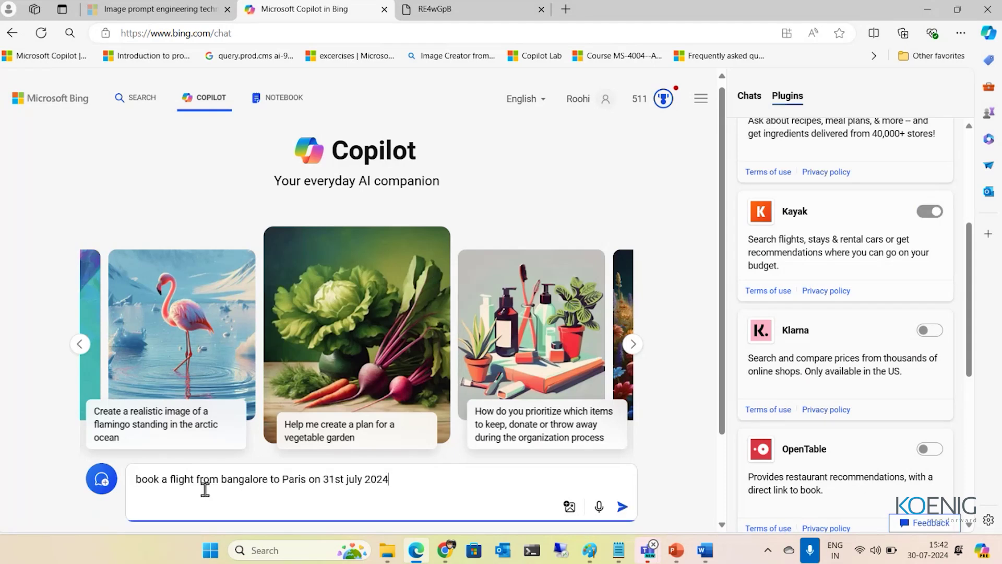
pyautogui.press('Return')
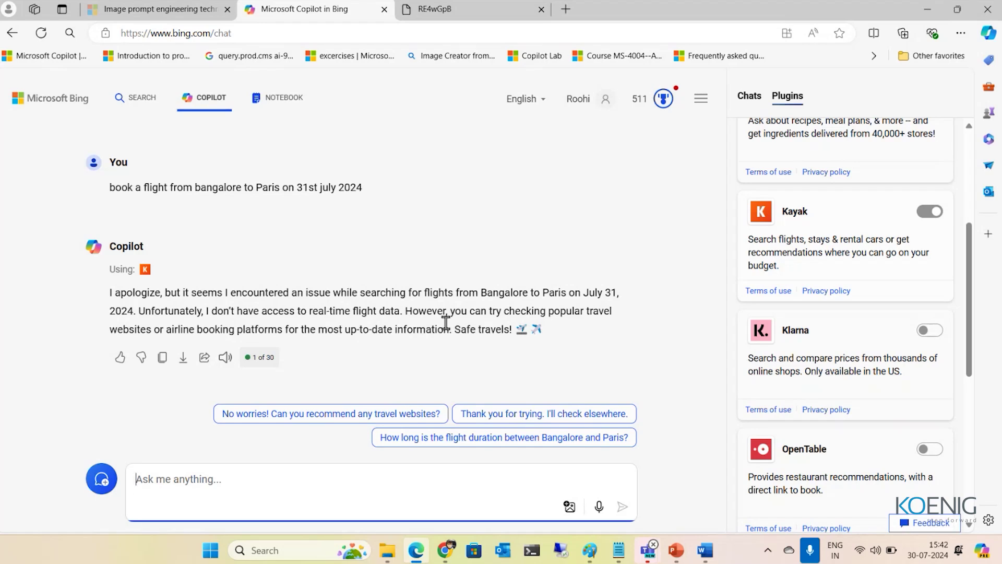
# In Word, scroll to Role Based Prompting and try, then discard, ink marks on its heading
pyautogui.moveTo(713, 546)
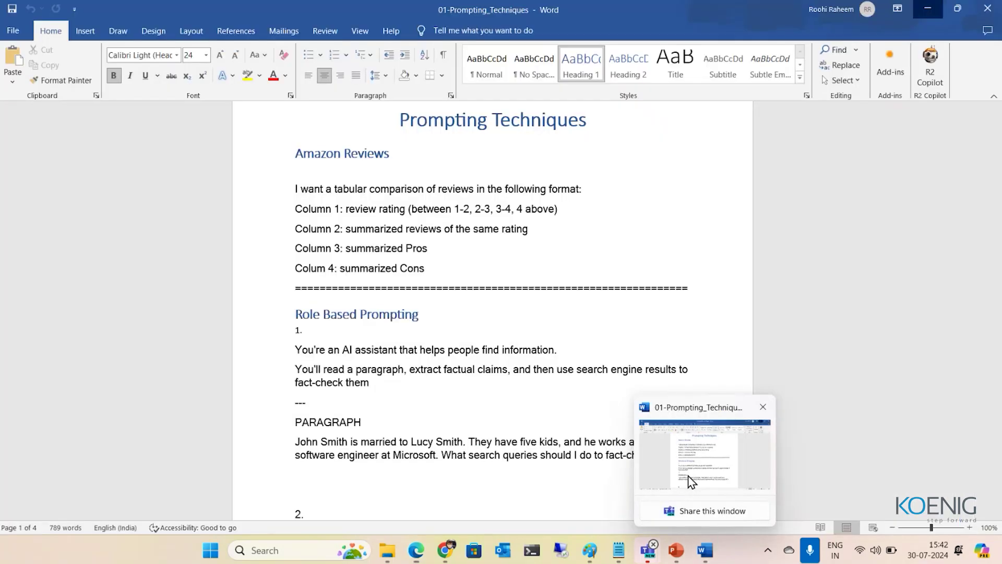
pyautogui.click(688, 475)
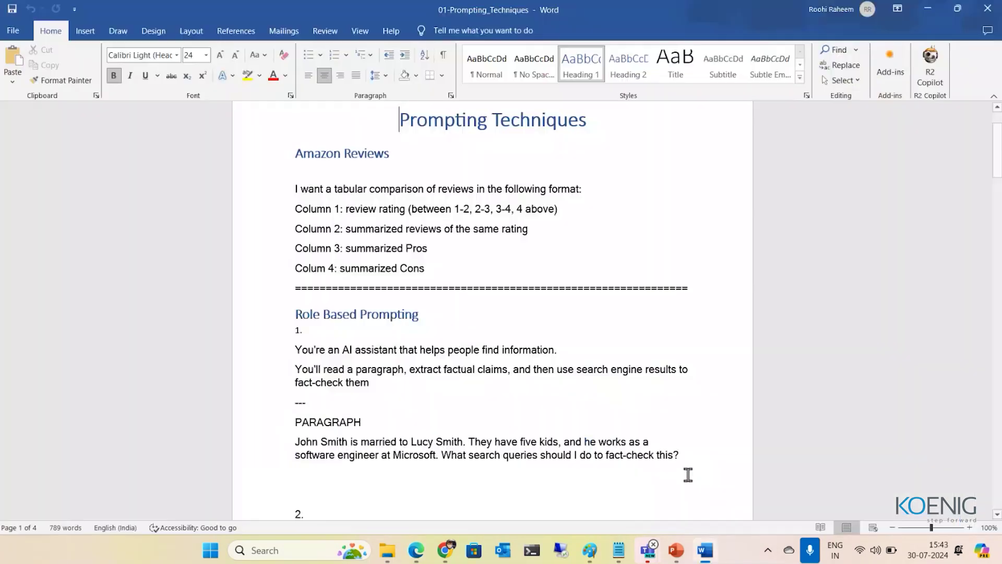
pyautogui.press('Down')
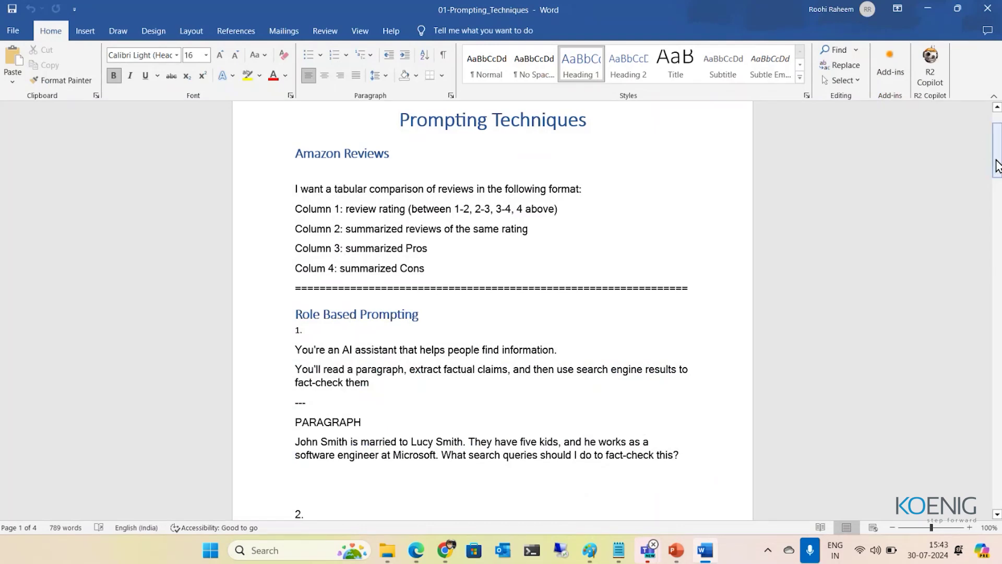
pyautogui.moveTo(997, 167)
pyautogui.mouseDown()
pyautogui.moveTo(998, 206)
pyautogui.moveTo(1001, 185)
pyautogui.mouseUp()
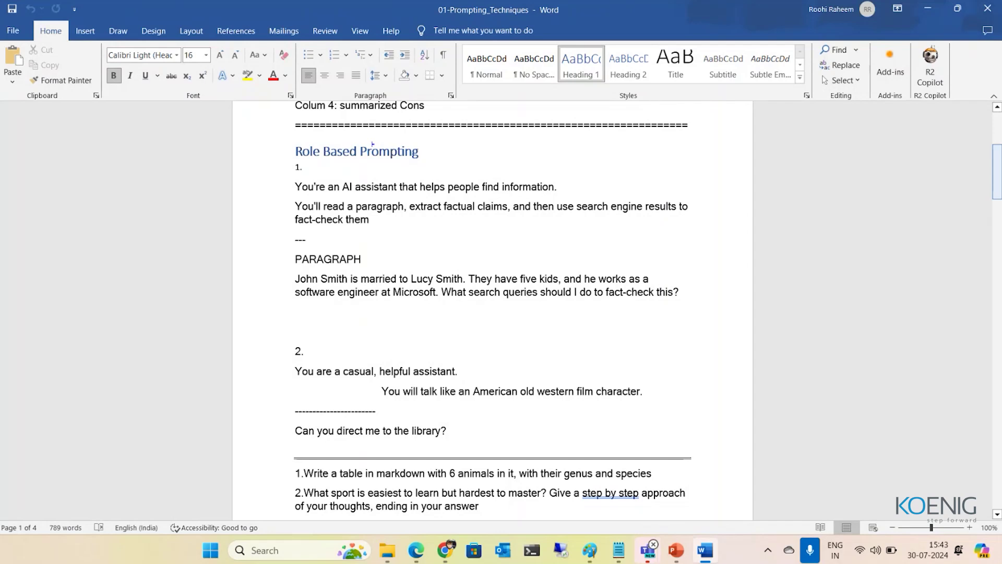
pyautogui.moveTo(314, 161); pyautogui.dragTo(392, 156)
pyautogui.moveTo(313, 139); pyautogui.dragTo(332, 134)
pyautogui.moveTo(350, 141); pyautogui.dragTo(412, 135)
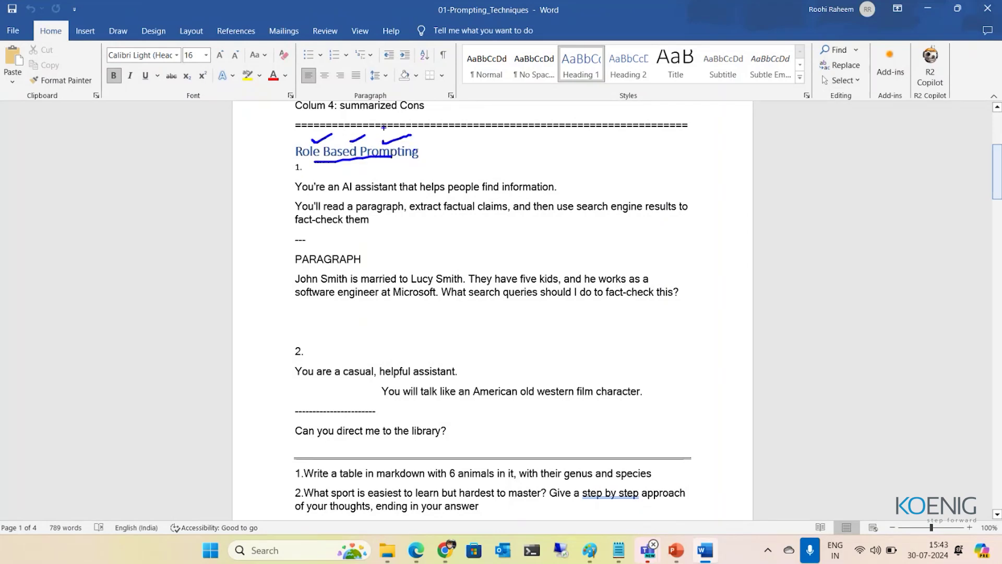
pyautogui.press('Escape')
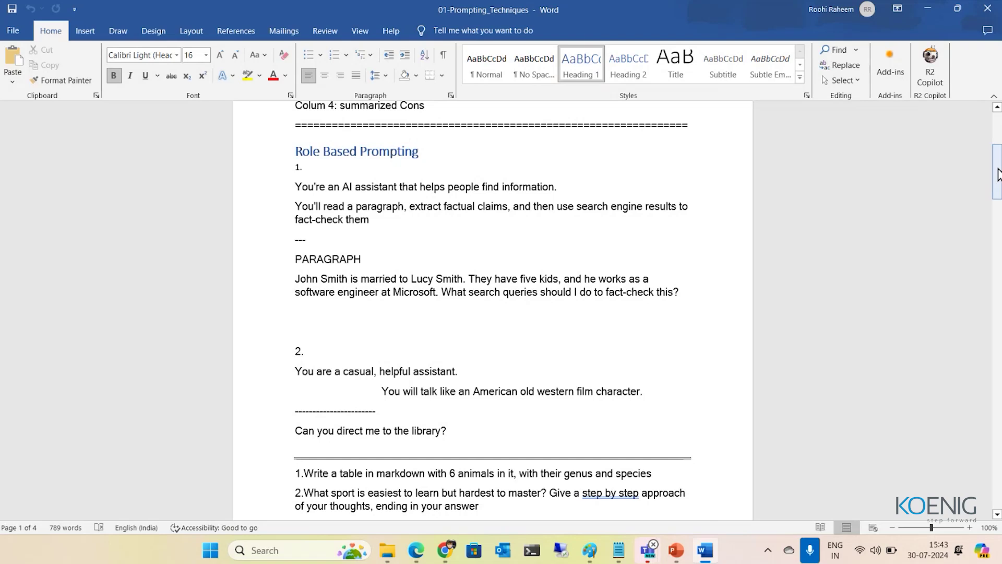
pyautogui.moveTo(998, 175)
pyautogui.mouseDown()
pyautogui.moveTo(999, 204)
pyautogui.moveTo(1000, 194)
pyautogui.mouseUp()
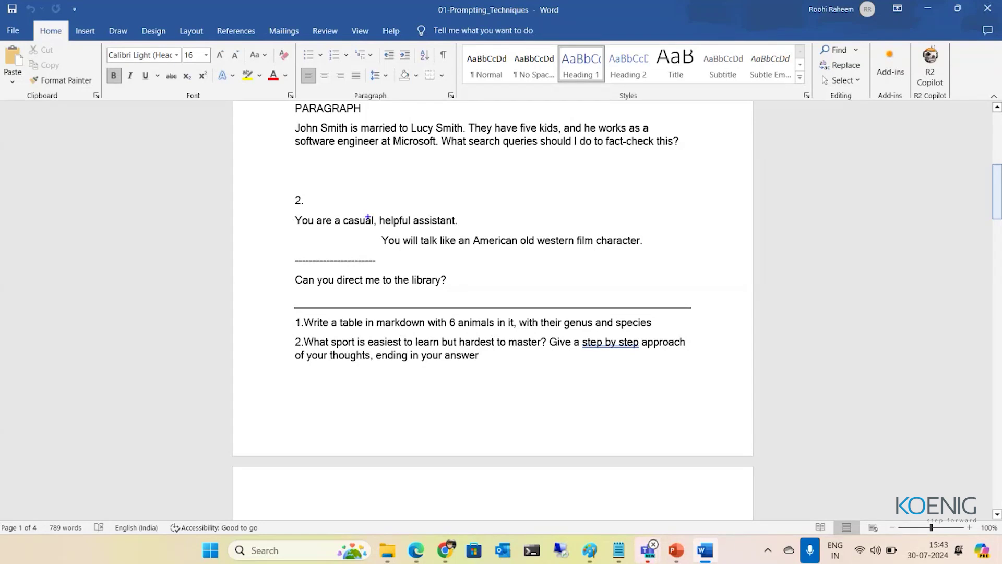
# Ink brackets labelling the role lines 'Role' and the question 'Prompt', with underline and arrow
pyautogui.moveTo(309, 207)
pyautogui.mouseDown()
pyautogui.moveTo(296, 211)
pyautogui.moveTo(298, 225)
pyautogui.mouseUp()
pyautogui.moveTo(627, 200); pyautogui.dragTo(652, 244)
pyautogui.moveTo(679, 212)
pyautogui.mouseDown()
pyautogui.moveTo(710, 199)
pyautogui.moveTo(714, 215)
pyautogui.mouseUp()
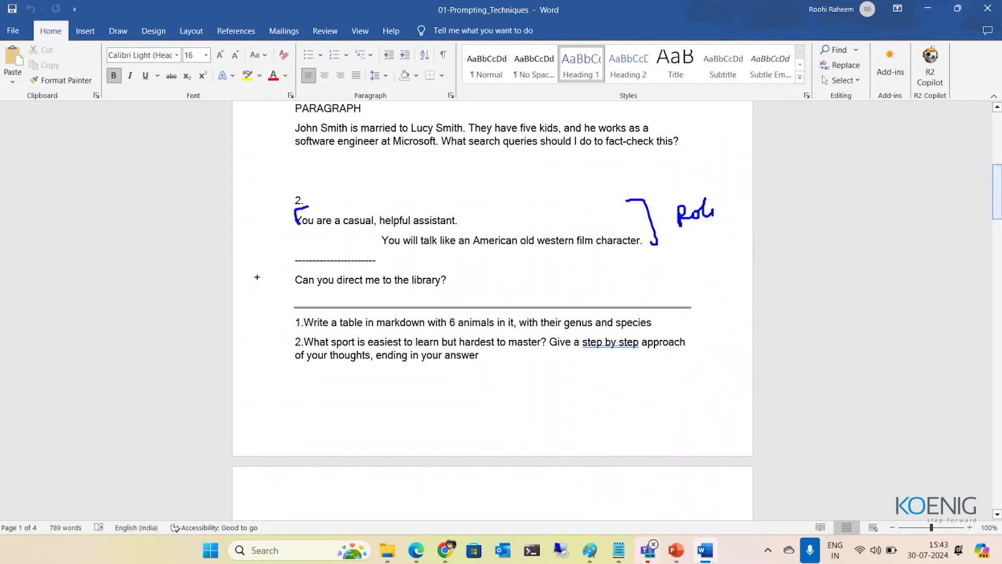
pyautogui.moveTo(281, 264)
pyautogui.mouseDown()
pyautogui.moveTo(294, 264)
pyautogui.moveTo(285, 288)
pyautogui.mouseUp()
pyautogui.moveTo(443, 266)
pyautogui.mouseDown()
pyautogui.moveTo(461, 301)
pyautogui.moveTo(494, 276)
pyautogui.moveTo(545, 265)
pyautogui.mouseUp()
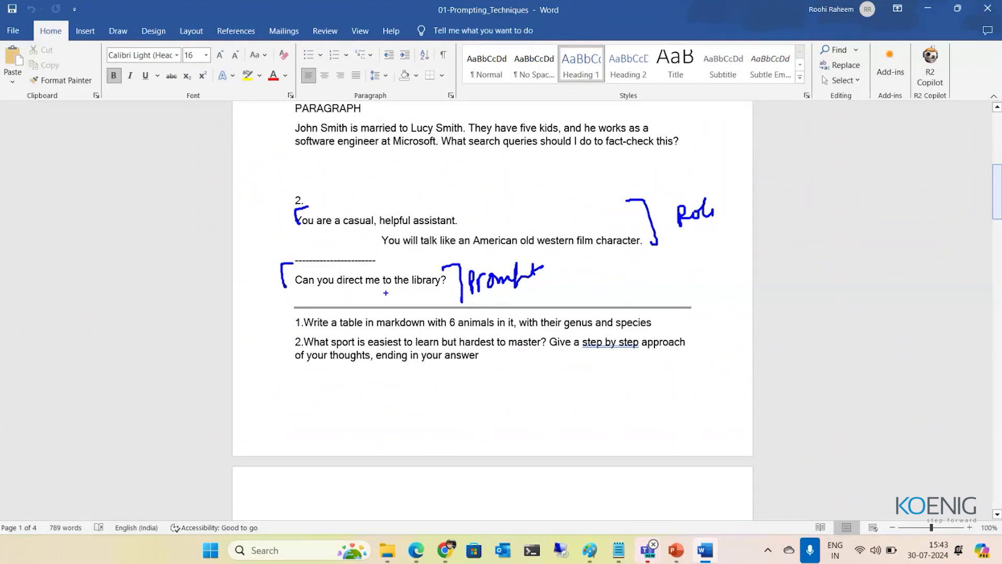
pyautogui.moveTo(385, 292); pyautogui.dragTo(395, 286)
pyautogui.moveTo(470, 256); pyautogui.dragTo(633, 243)
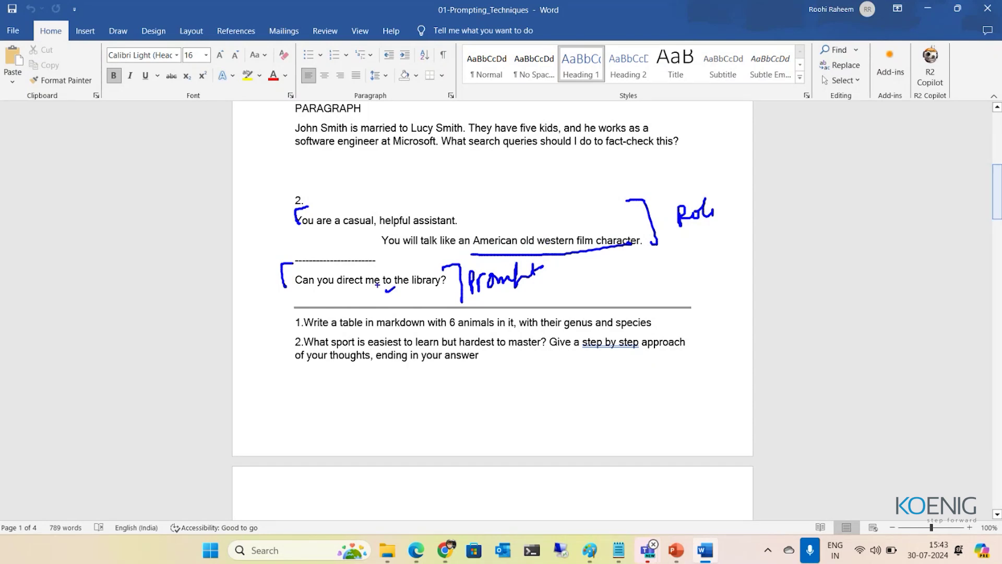
pyautogui.moveTo(440, 291)
pyautogui.mouseDown()
pyautogui.moveTo(462, 316)
pyautogui.moveTo(455, 315)
pyautogui.moveTo(559, 262)
pyautogui.mouseUp()
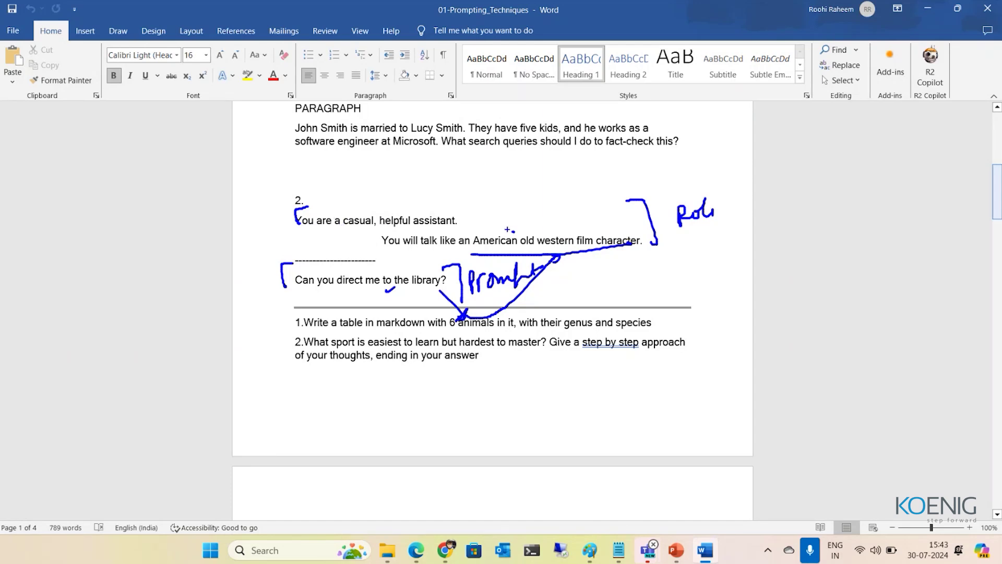
# Finish the arrowhead and bracket the dashed line with dots above it
pyautogui.moveTo(442, 290); pyautogui.dragTo(447, 295)
pyautogui.moveTo(290, 253); pyautogui.dragTo(293, 262)
pyautogui.moveTo(384, 252); pyautogui.dragTo(386, 269)
pyautogui.click(320, 253)
pyautogui.click(332, 253)
pyautogui.click(346, 253)
pyautogui.click(352, 253)
# Handwrite an underlined 'Section marker' label in the margin, linked to the dashed line
pyautogui.moveTo(332, 260); pyautogui.dragTo(297, 239)
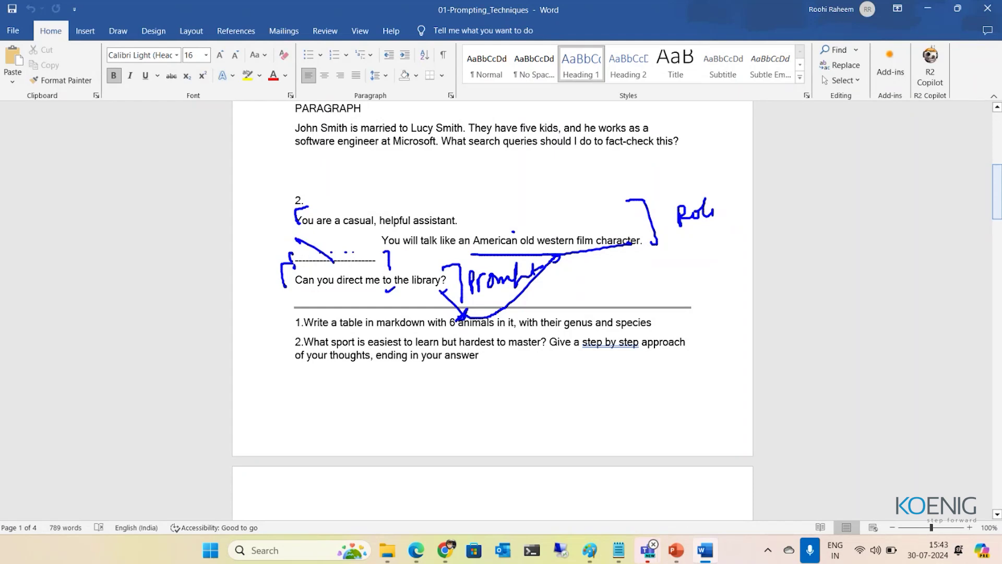
pyautogui.moveTo(196, 228)
pyautogui.mouseDown()
pyautogui.moveTo(192, 242)
pyautogui.moveTo(233, 214)
pyautogui.moveTo(236, 230)
pyautogui.moveTo(255, 222)
pyautogui.mouseUp()
pyautogui.click(212, 254)
pyautogui.moveTo(213, 256); pyautogui.dragTo(283, 228)
pyautogui.moveTo(200, 273); pyautogui.dragTo(288, 241)
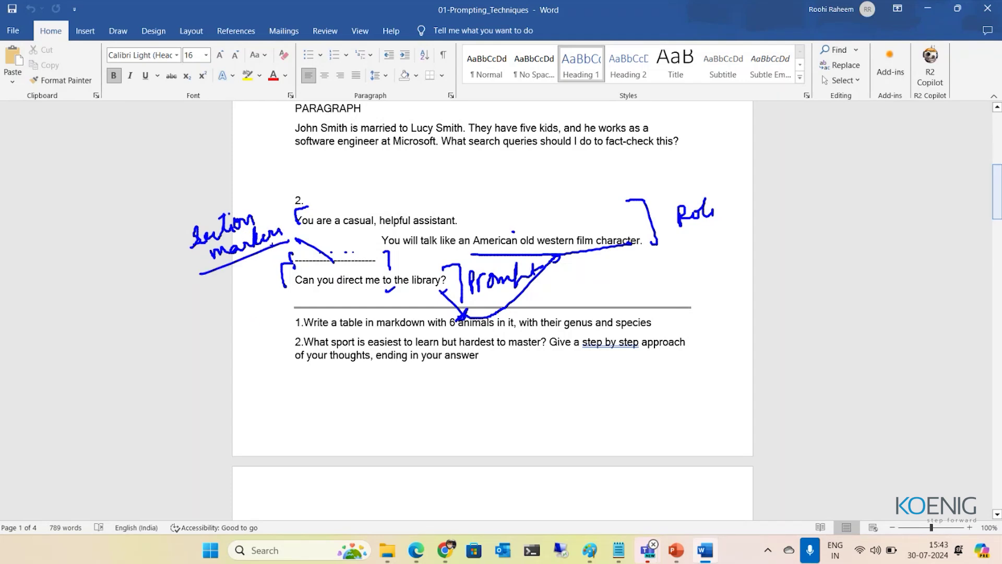
pyautogui.moveTo(360, 226); pyautogui.dragTo(395, 211)
pyautogui.moveTo(363, 284); pyautogui.dragTo(372, 285)
pyautogui.moveTo(300, 259); pyautogui.dragTo(369, 261)
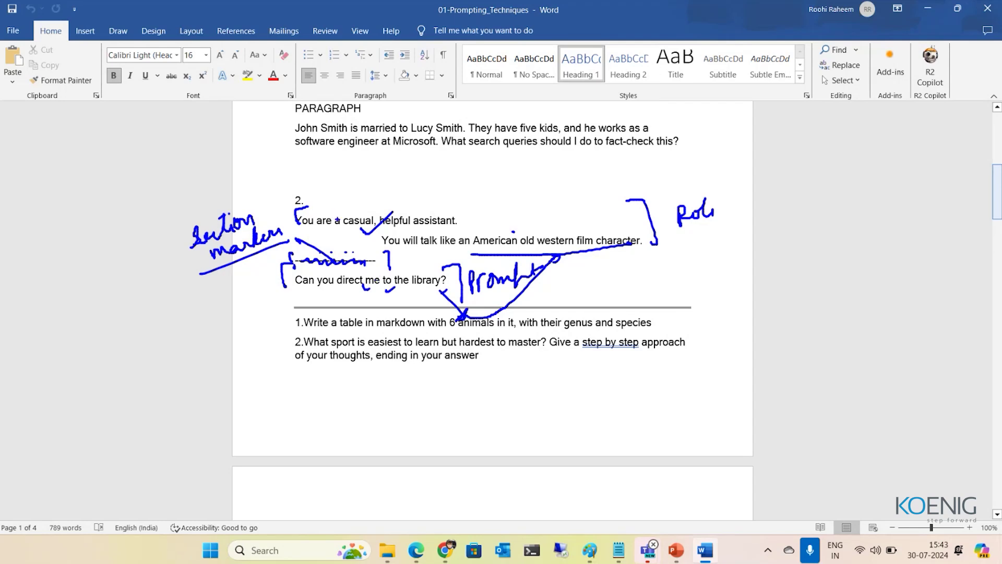
# Draw a box around the whole example in the left margin
pyautogui.moveTo(41, 161); pyautogui.dragTo(77, 157)
pyautogui.moveTo(56, 379); pyautogui.dragTo(97, 372)
pyautogui.moveTo(30, 168); pyautogui.dragTo(44, 342)
pyautogui.moveTo(84, 158); pyautogui.dragTo(113, 333)
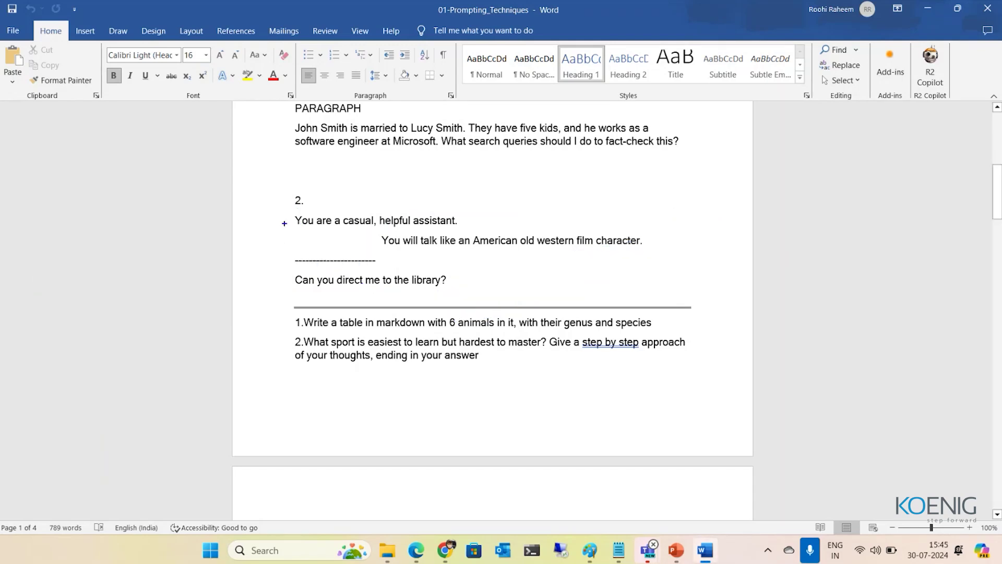
# Clear the ink and select the three lines of the second role-based example
pyautogui.moveTo(297, 266)
pyautogui.mouseDown()
pyautogui.moveTo(361, 260)
pyautogui.moveTo(375, 217)
pyautogui.mouseUp()
pyautogui.moveTo(363, 285); pyautogui.dragTo(371, 290)
pyautogui.press('Escape')
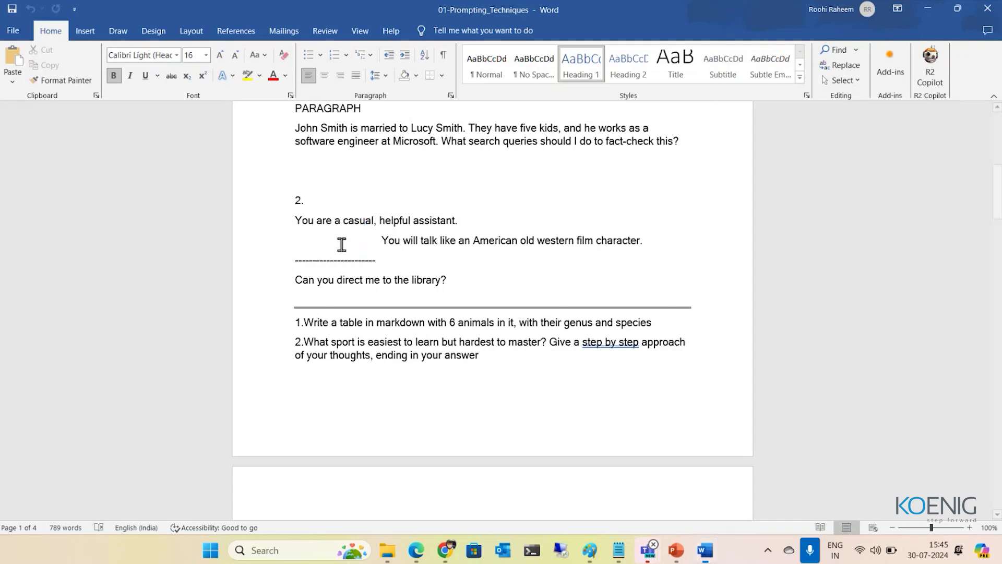
pyautogui.moveTo(459, 283); pyautogui.dragTo(288, 227)
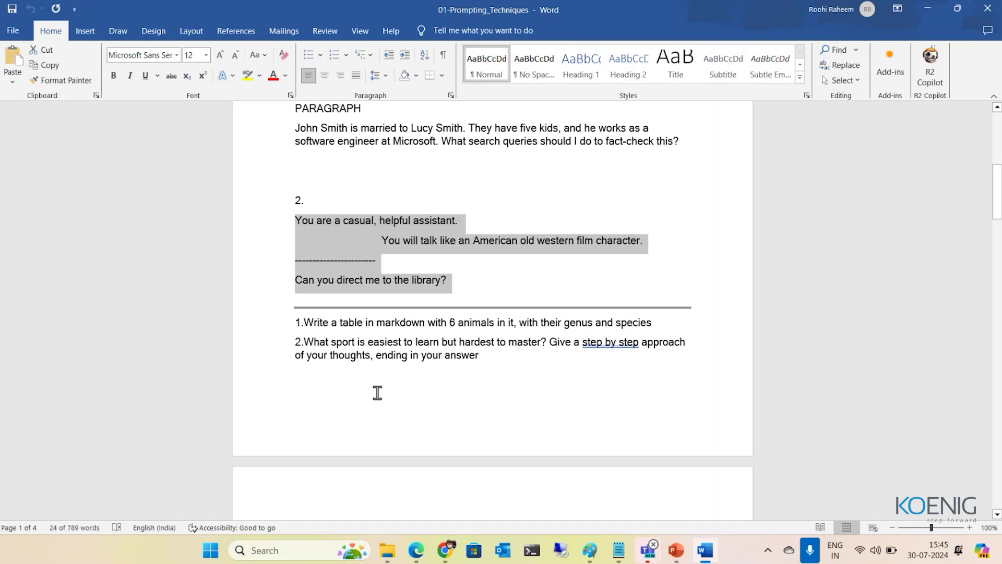
# Run the western-character library prompt in a new Copilot topic, then clear the chat
pyautogui.moveTo(420, 559)
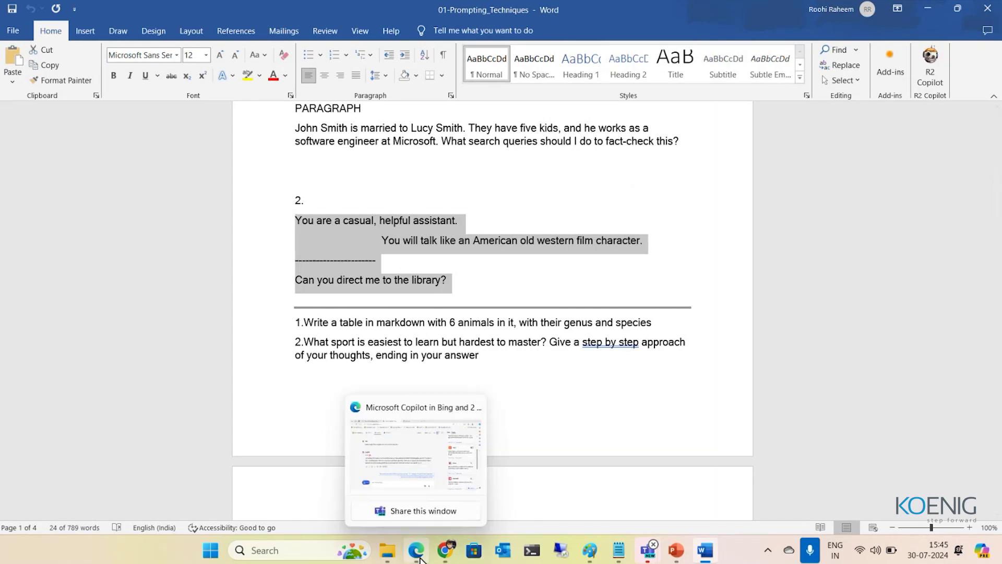
pyautogui.click(421, 559)
pyautogui.click(104, 477)
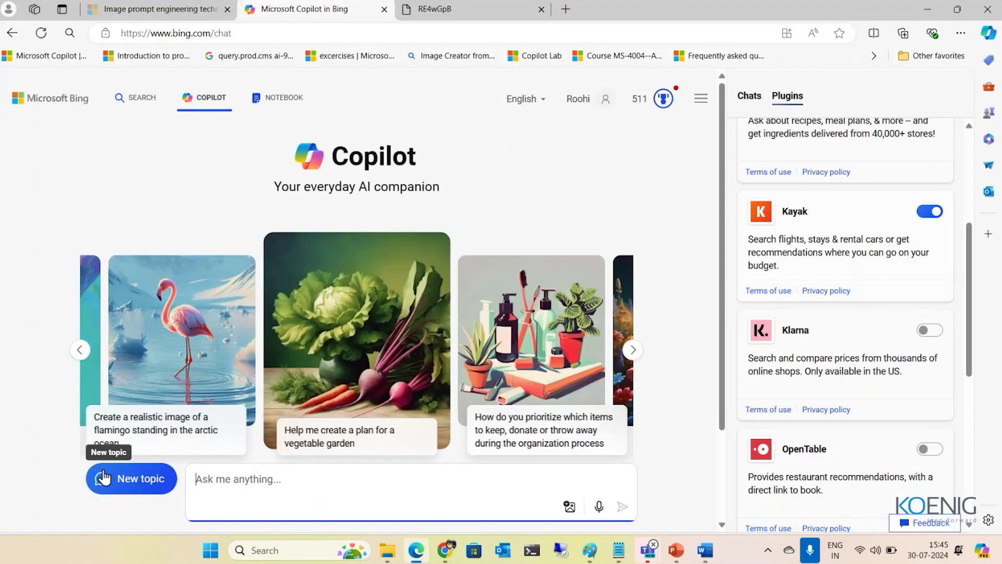
pyautogui.write('You are a casual, helpful assistant. \tYou will talk like an American old western film character. -------------------- Can you direct me to the library?')
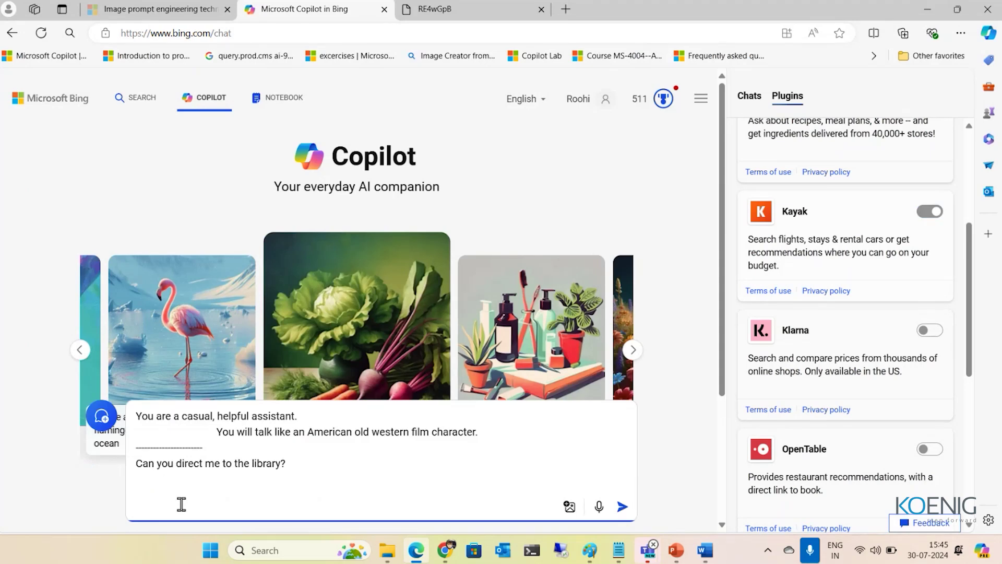
pyautogui.press('Return')
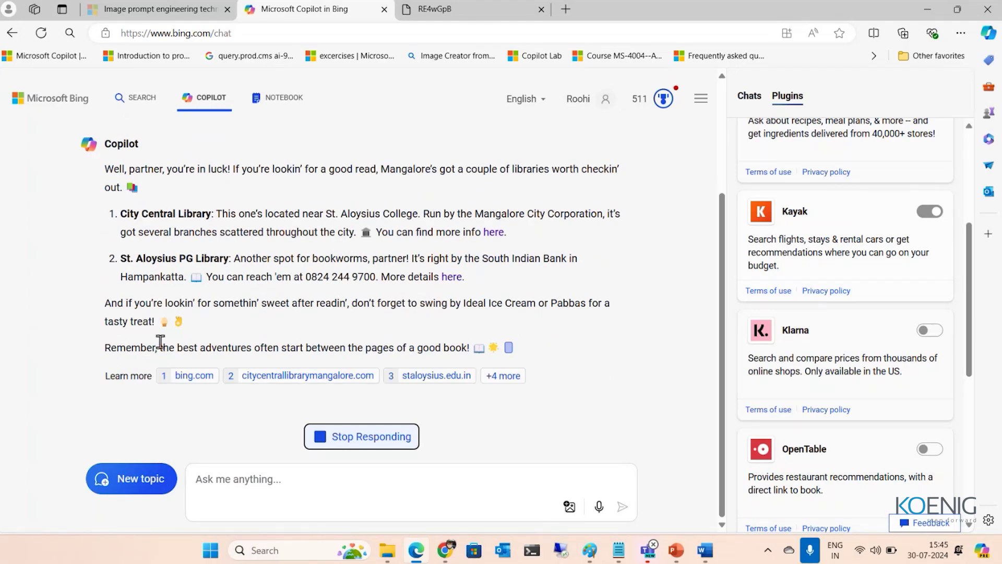
pyautogui.click(102, 478)
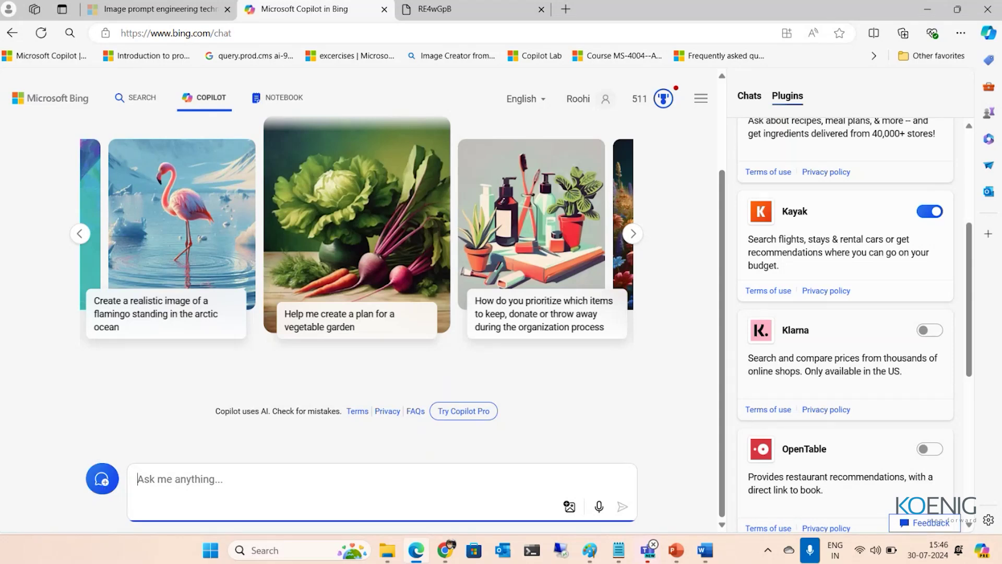
# Send Copilot the markdown table prompt for six animals with genus and species
pyautogui.moveTo(704, 553)
pyautogui.click(696, 481)
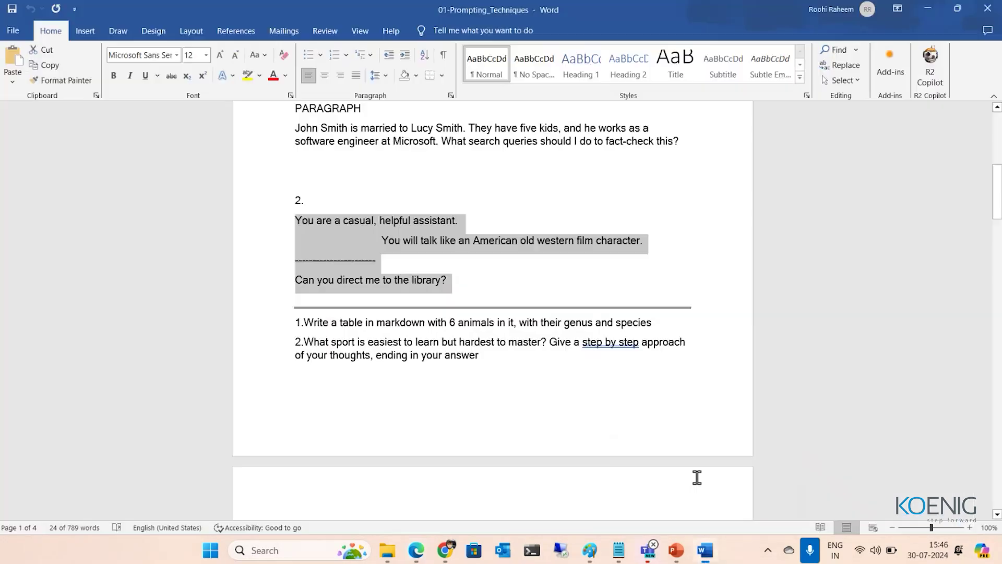
pyautogui.click(739, 403)
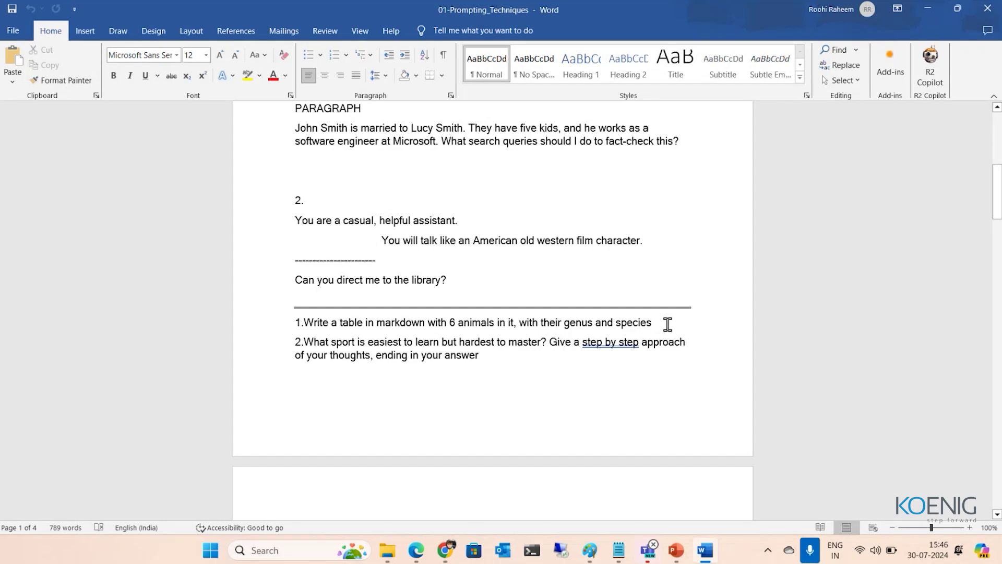
pyautogui.moveTo(667, 324); pyautogui.dragTo(312, 321)
pyautogui.hotkey('ctrl', 'c')
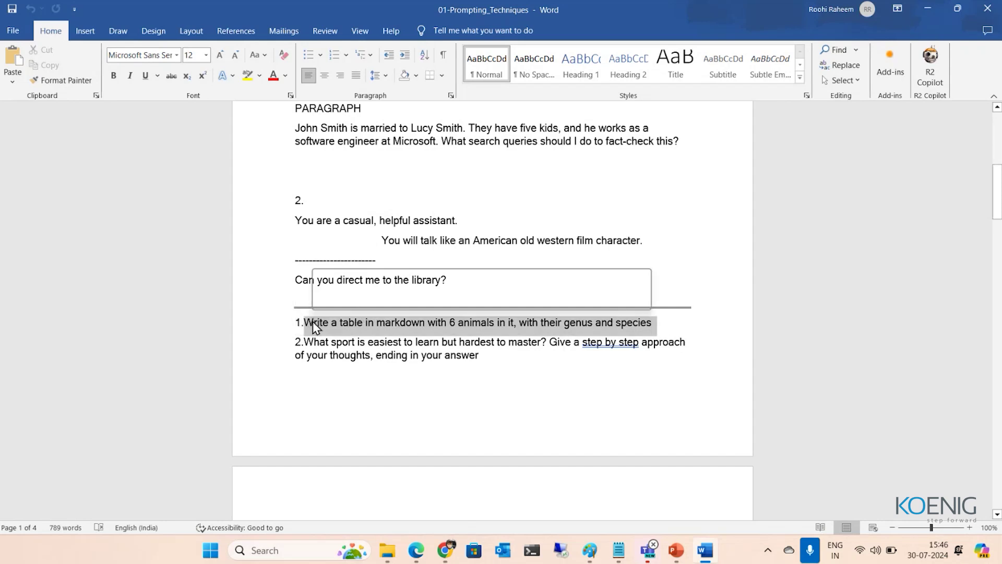
pyautogui.click(923, 8)
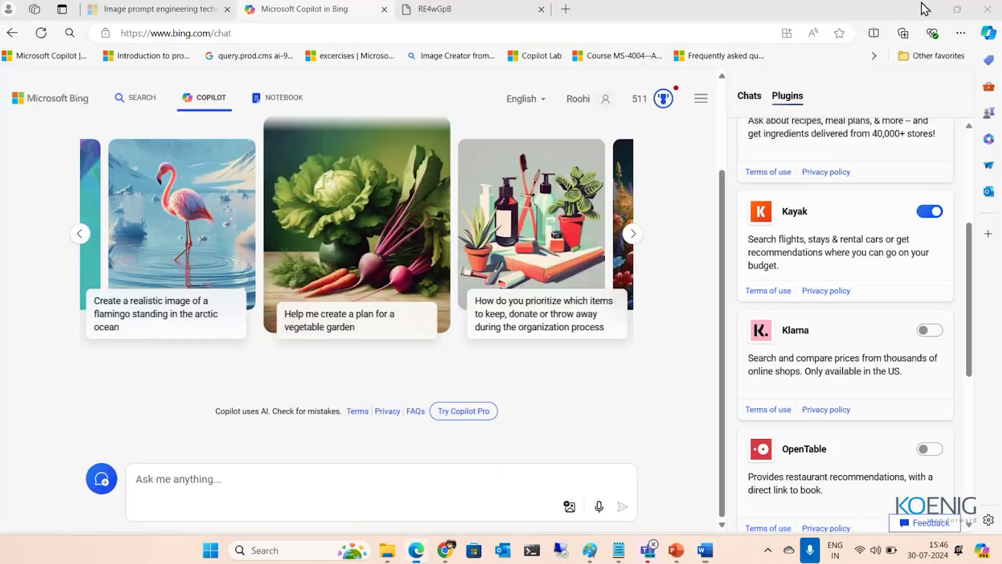
pyautogui.hotkey('ctrl', 'v')
pyautogui.press('Return')
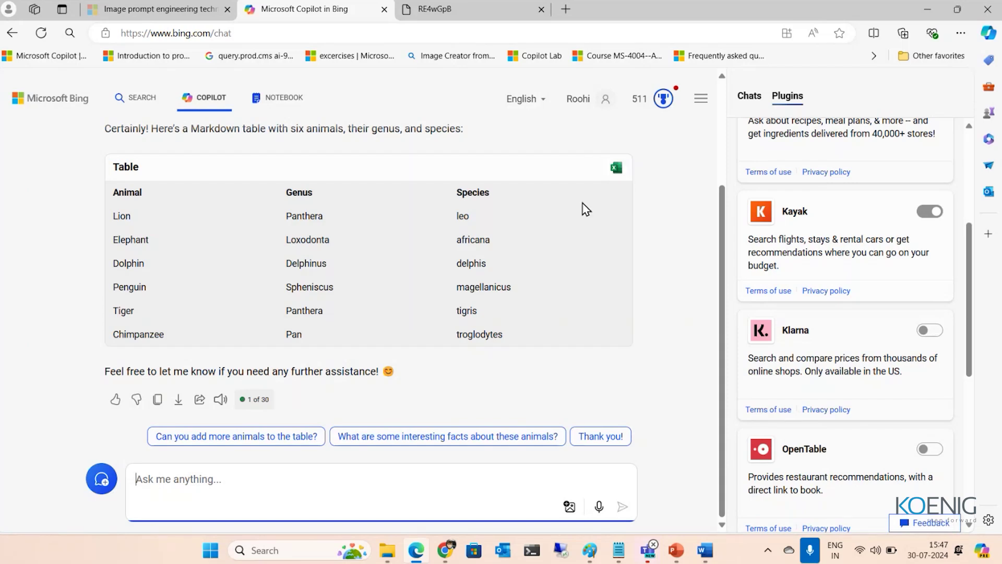
# Open and close the table's Export options, then return to the Word document
pyautogui.click(178, 402)
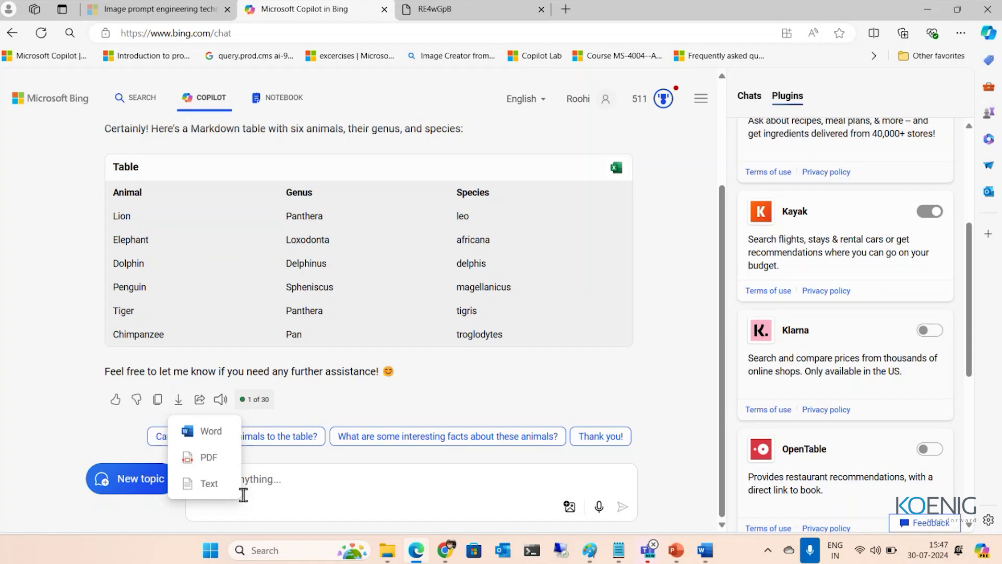
pyautogui.click(89, 390)
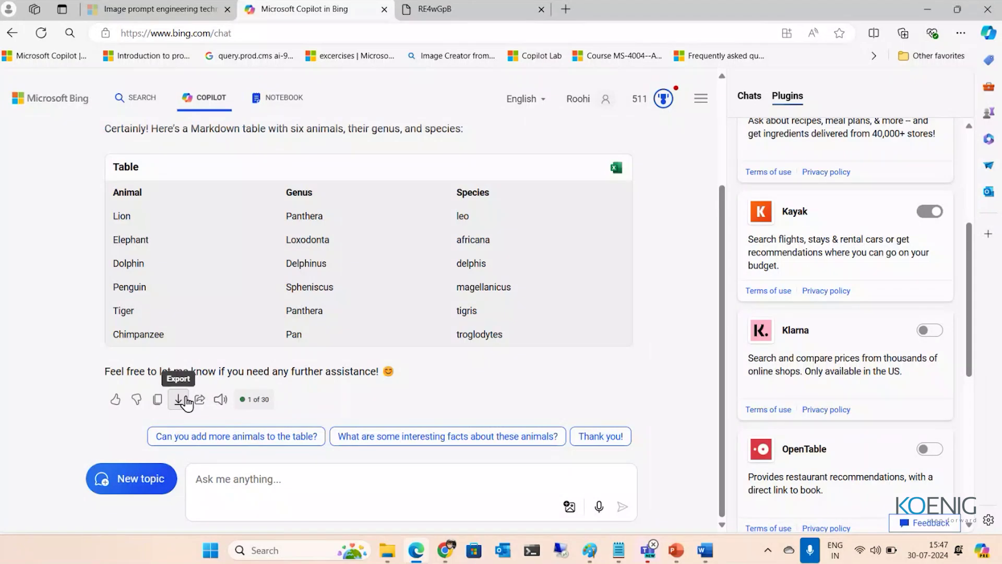
pyautogui.moveTo(706, 550)
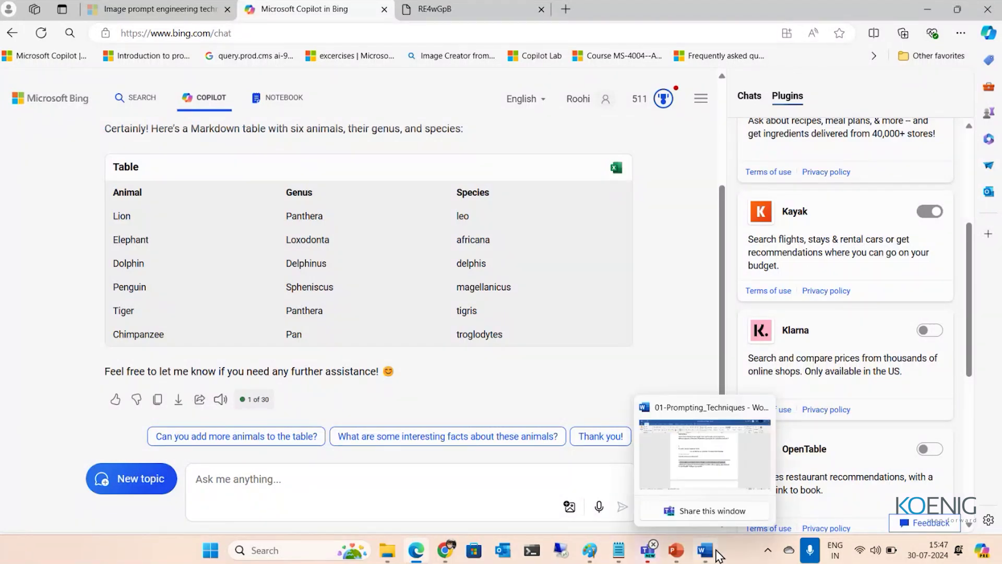
pyautogui.click(709, 436)
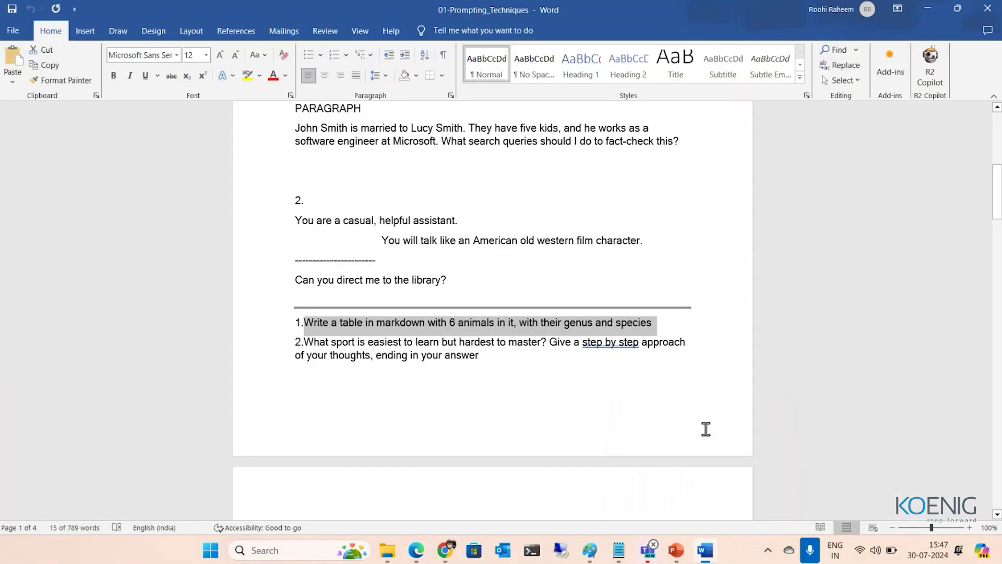
# In Word, select the second prompt, which asks for the easiest sport to learn
pyautogui.click(529, 356)
pyautogui.press('Down')
pyautogui.press('Down')
pyautogui.press('Down')
pyautogui.press('Down')
pyautogui.press('Down')
pyautogui.press('Down')
pyautogui.press('Down')
pyautogui.press('Down')
pyautogui.press('Down')
pyautogui.press('Down')
pyautogui.press('Down')
pyautogui.press('Down')
pyautogui.press('Down')
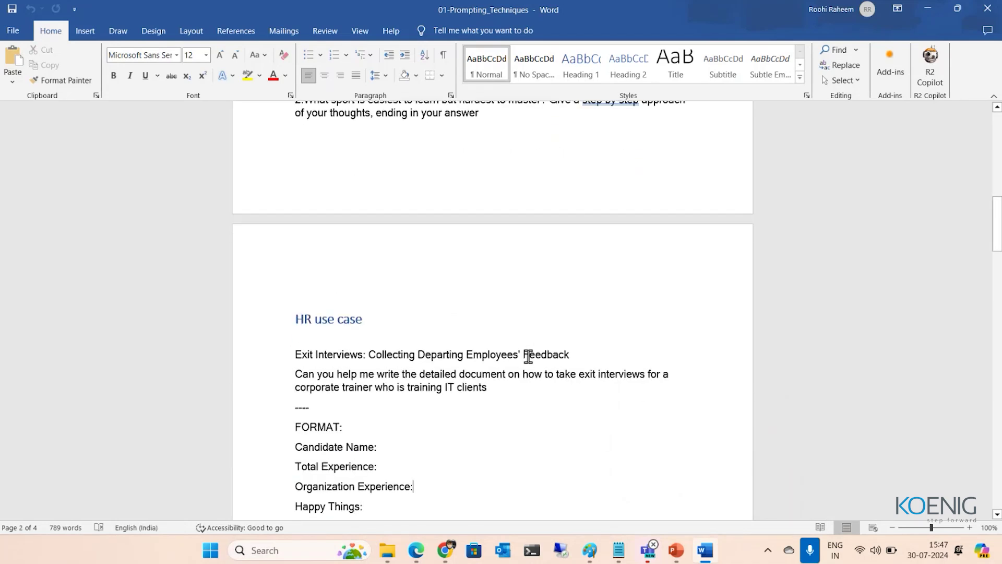
pyautogui.press('Up')
pyautogui.press('Up')
pyautogui.press('Up')
pyautogui.press('Up')
pyautogui.press('Up')
pyautogui.press('Up')
pyautogui.press('Up')
pyautogui.press('Up')
pyautogui.press('Up')
pyautogui.press('Up')
pyautogui.press('Up')
pyautogui.press('Up')
pyautogui.press('Up')
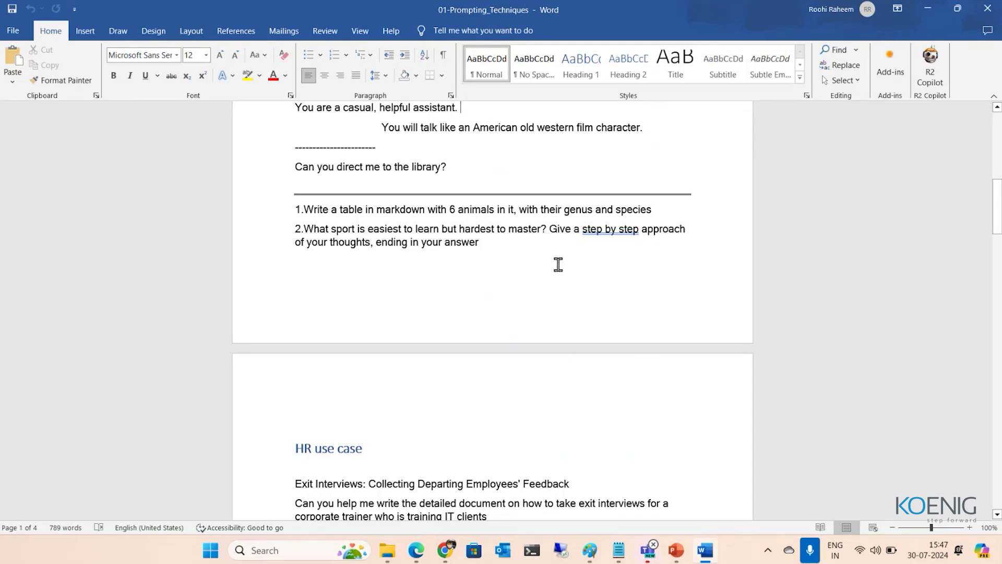
pyautogui.moveTo(559, 264); pyautogui.dragTo(309, 230)
pyautogui.hotkey('ctrl', 'c')
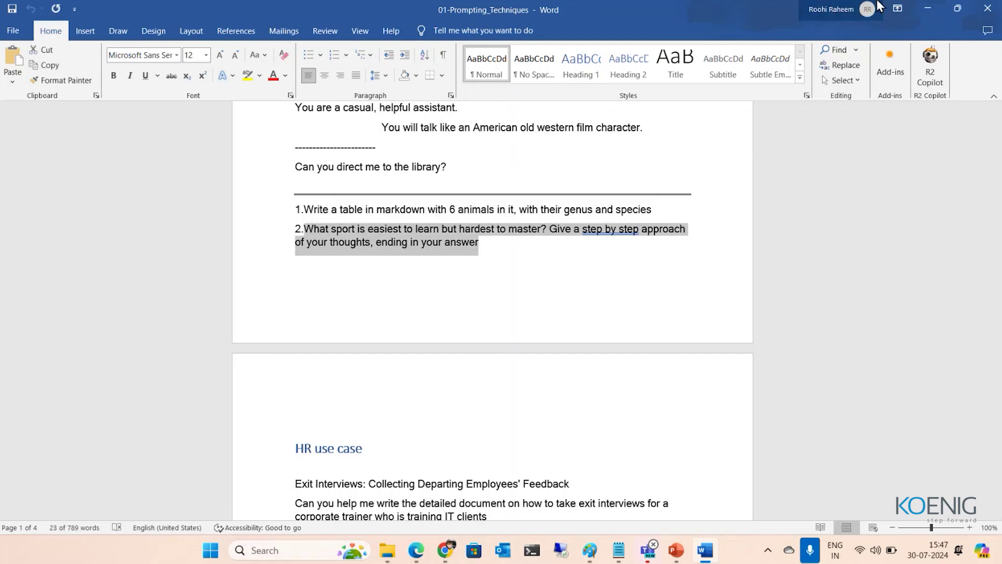
# Send the sport prompt in a new Copilot topic to get the cowboy-style Boxing answer
pyautogui.click(927, 8)
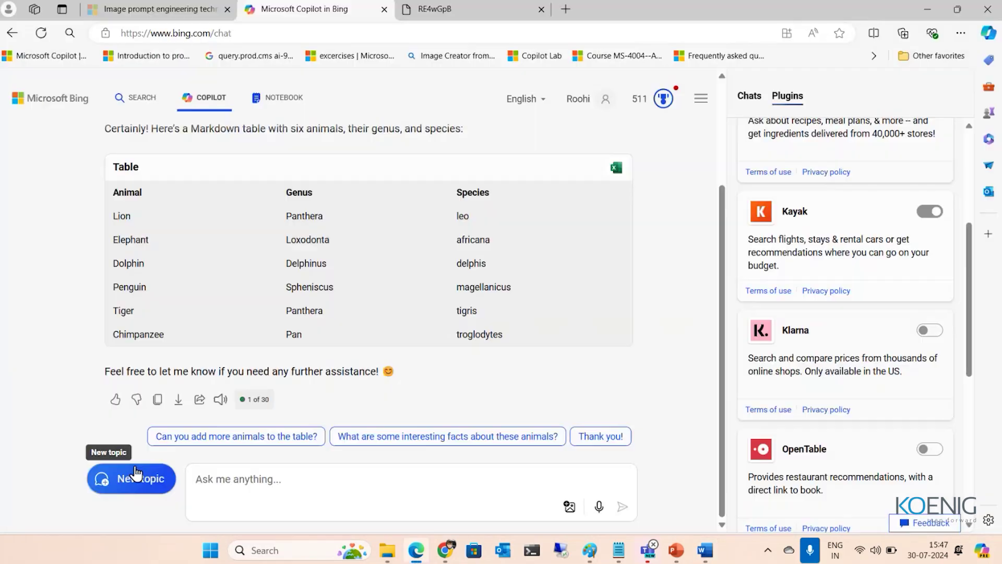
pyautogui.click(131, 477)
pyautogui.hotkey('ctrl', 'v')
pyautogui.press('Return')
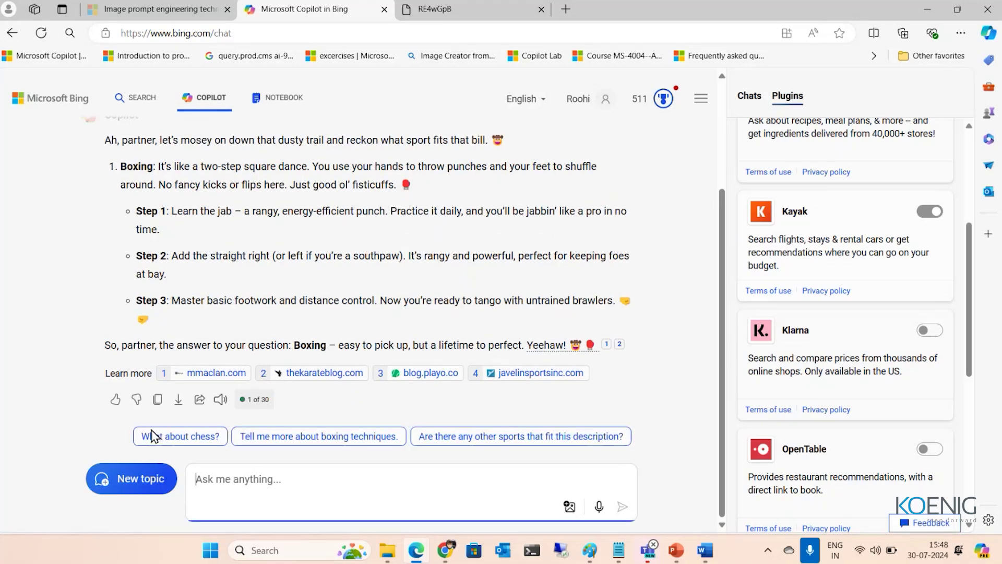
# Start another new Copilot topic and bring the Word document back up
pyautogui.click(107, 485)
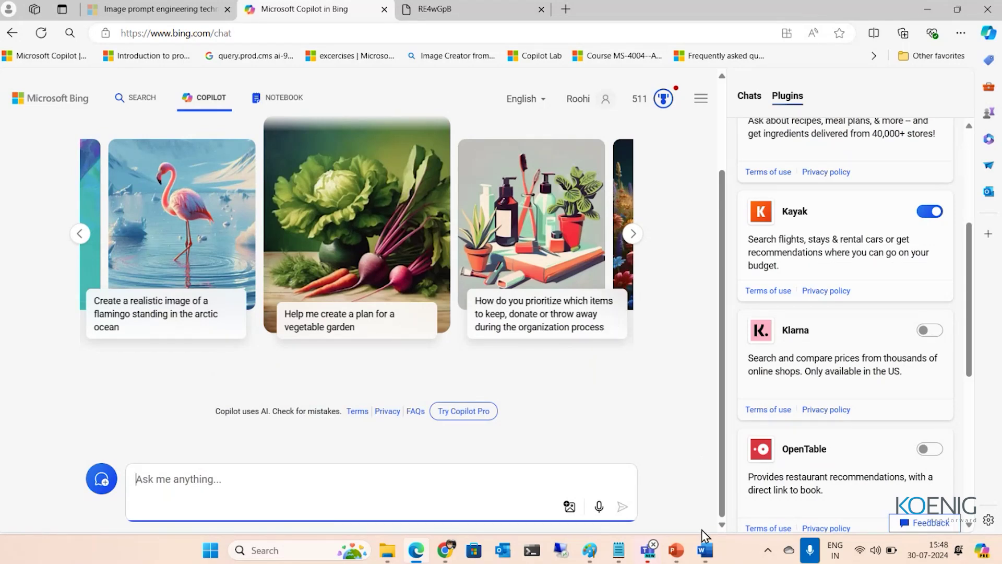
pyautogui.moveTo(703, 538)
pyautogui.click(699, 481)
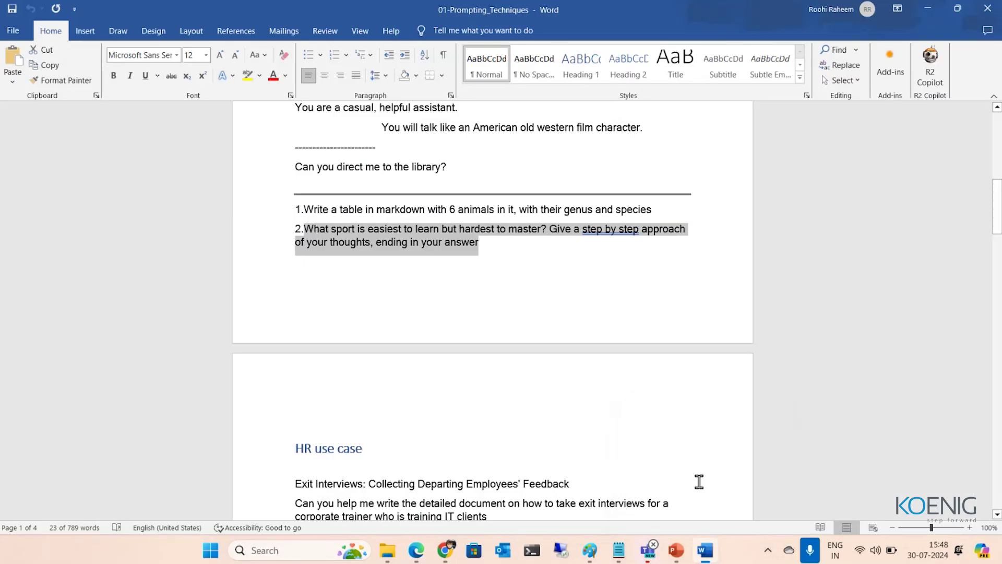
# Scroll the Word document down to the HR use case section
pyautogui.click(649, 402)
pyautogui.scroll(-2, 651, 401)
pyautogui.scroll(-3, 651, 401)
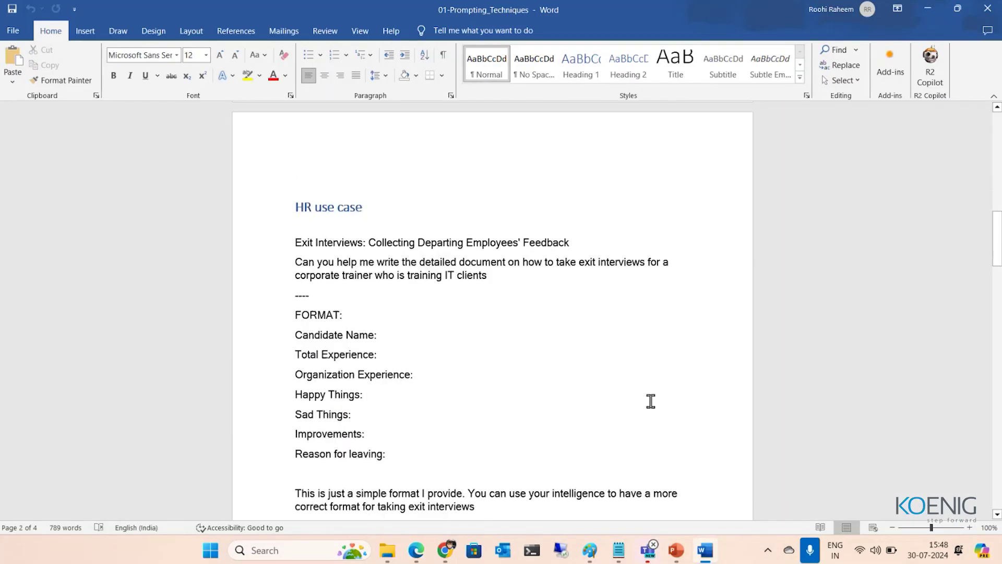
pyautogui.scroll(-1, 651, 401)
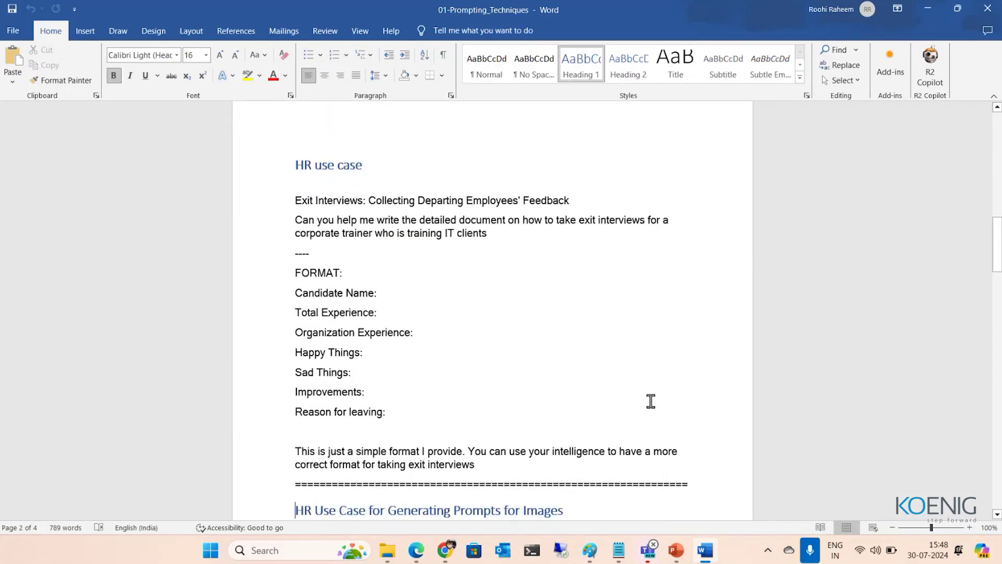
pyautogui.click(330, 185)
# Annotate the exit-interview prompt and FORMAT list with ink, then clear the marks
pyautogui.moveTo(422, 241)
pyautogui.mouseDown()
pyautogui.moveTo(441, 236)
pyautogui.moveTo(429, 268)
pyautogui.moveTo(443, 415)
pyautogui.mouseUp()
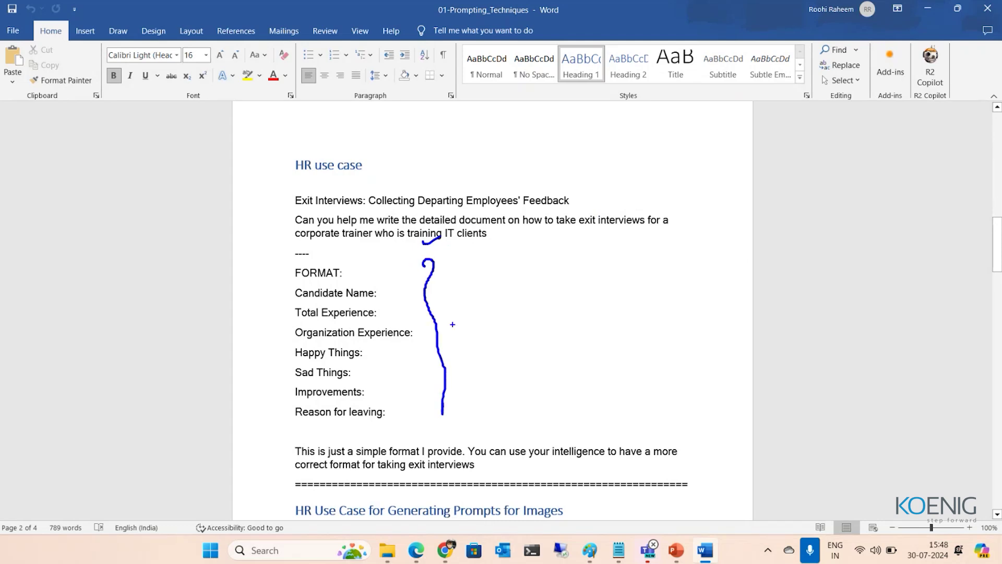
pyautogui.moveTo(289, 284); pyautogui.dragTo(349, 286)
pyautogui.moveTo(317, 250)
pyautogui.mouseDown()
pyautogui.moveTo(290, 241)
pyautogui.moveTo(323, 259)
pyautogui.moveTo(318, 251)
pyautogui.mouseUp()
pyautogui.moveTo(233, 246); pyautogui.dragTo(252, 249)
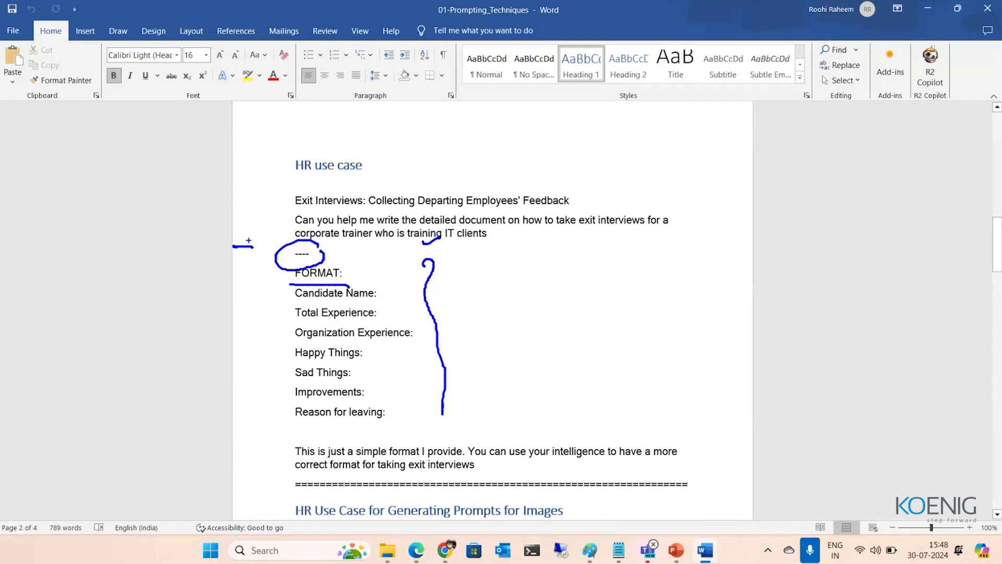
pyautogui.moveTo(245, 239); pyautogui.dragTo(247, 255)
pyautogui.moveTo(164, 250)
pyautogui.mouseDown()
pyautogui.moveTo(166, 261)
pyautogui.moveTo(207, 251)
pyautogui.mouseUp()
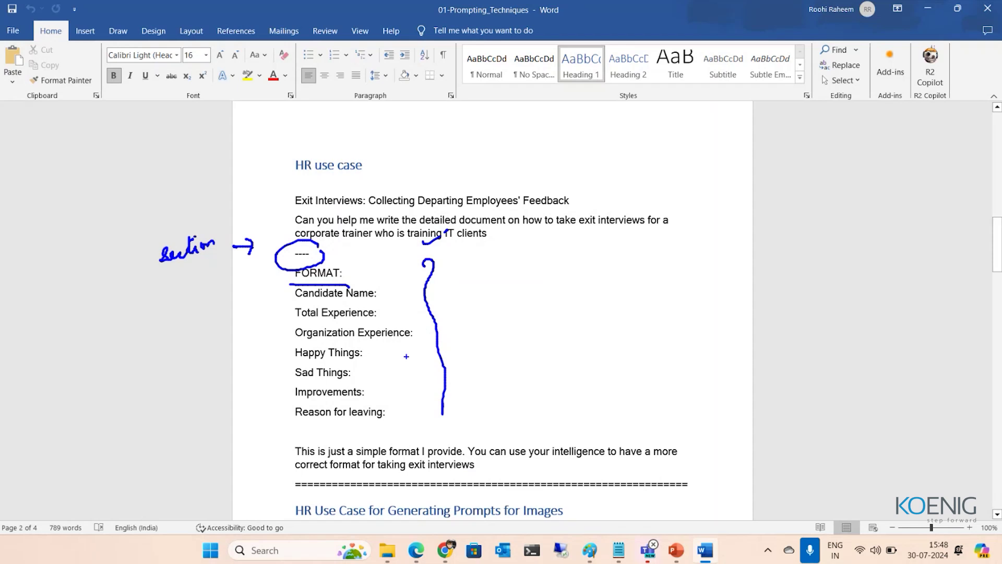
pyautogui.moveTo(410, 233); pyautogui.dragTo(418, 229)
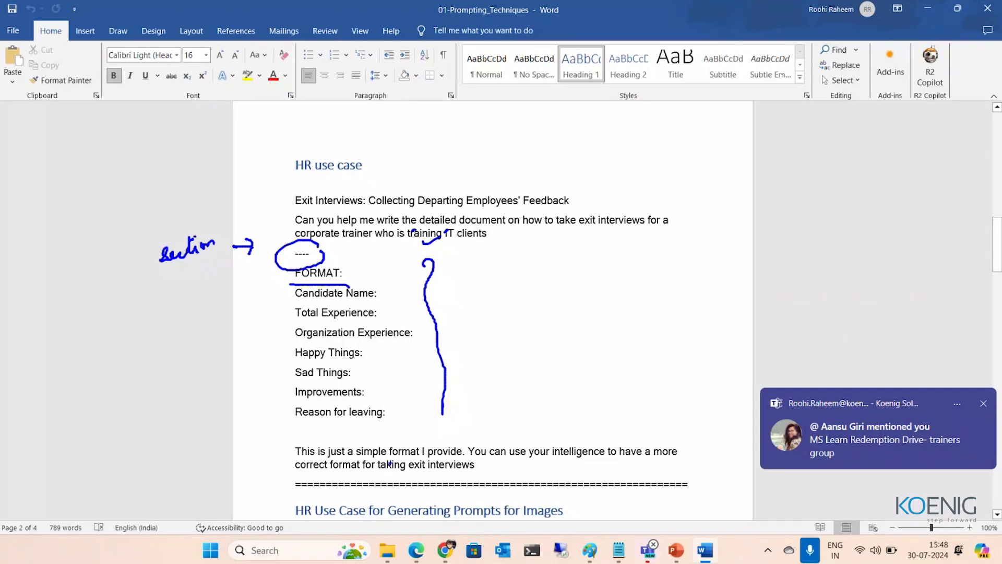
pyautogui.press('Escape')
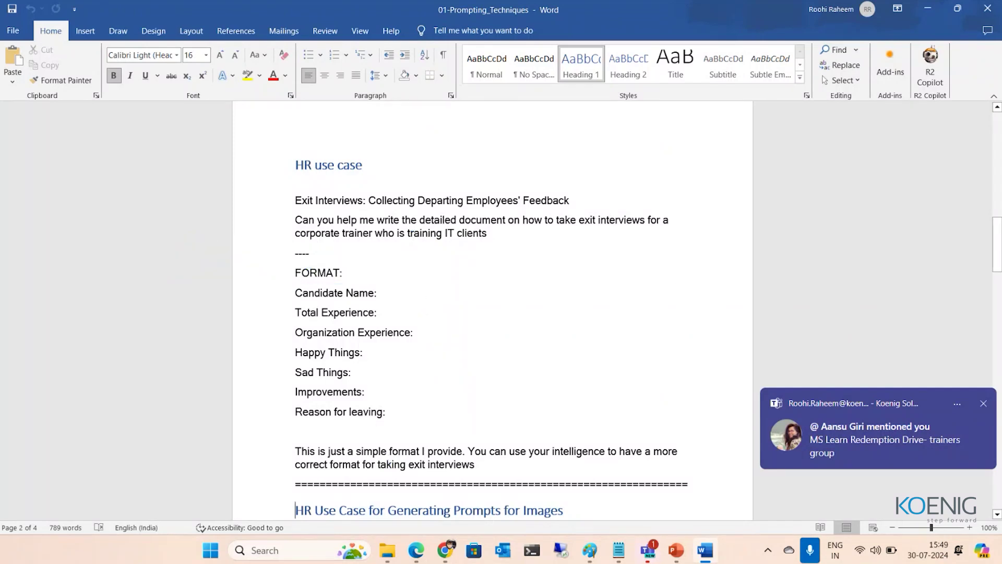
# Dismiss the Teams toast, copy the exit-interview prompt with its format list, and return to Copilot
pyautogui.click(984, 404)
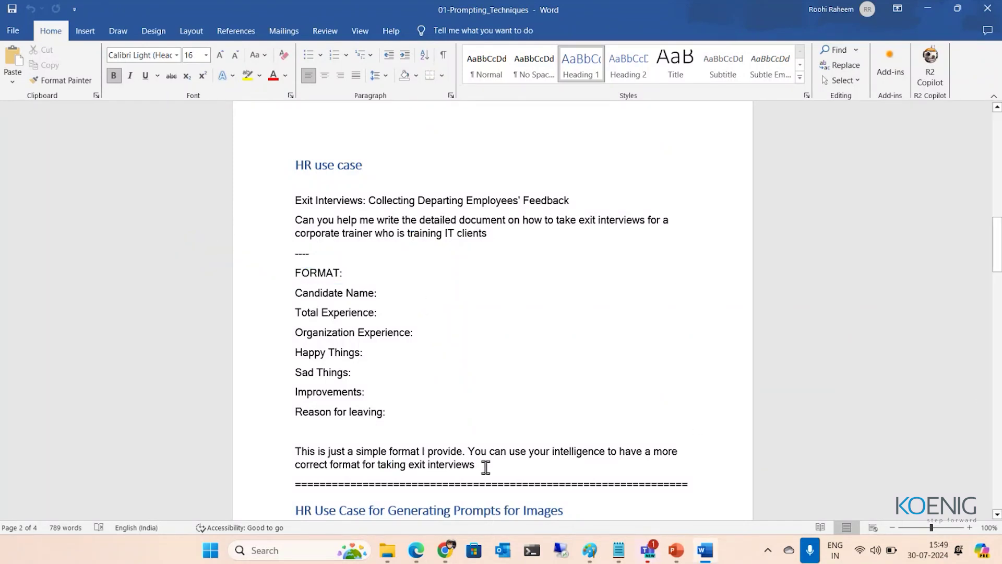
pyautogui.moveTo(486, 466); pyautogui.dragTo(295, 212)
pyautogui.moveTo(417, 550)
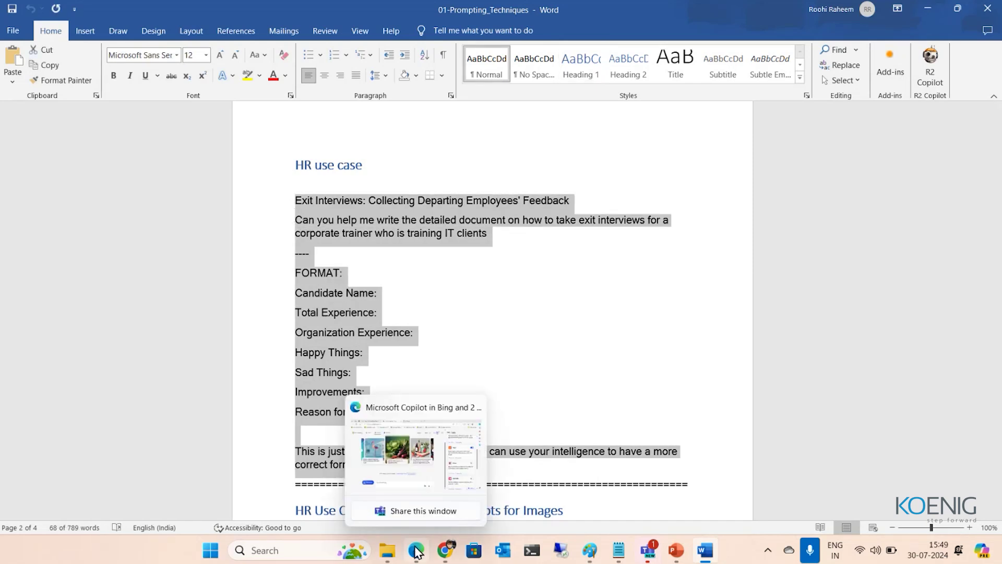
pyautogui.click(418, 483)
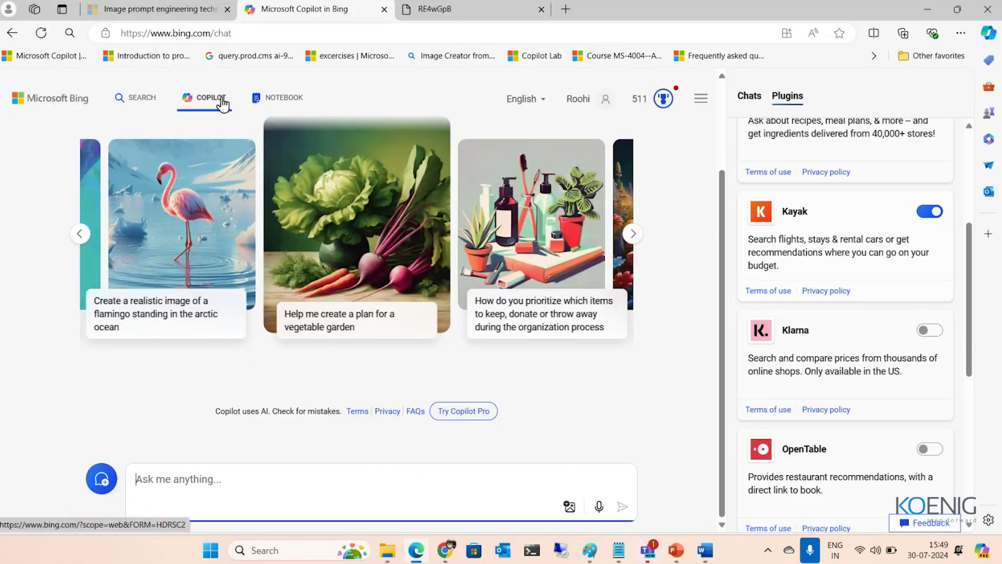
# Paste the exit-interview prompt with its FORMAT list into Copilot's Notebook and submit it
pyautogui.click(294, 98)
pyautogui.click(250, 158)
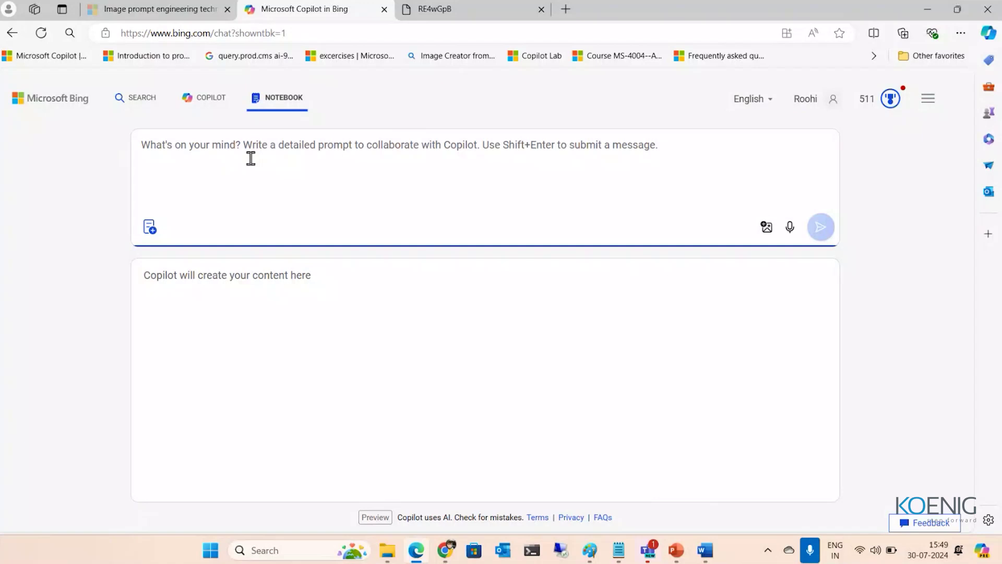
pyautogui.hotkey('ctrl', 'v')
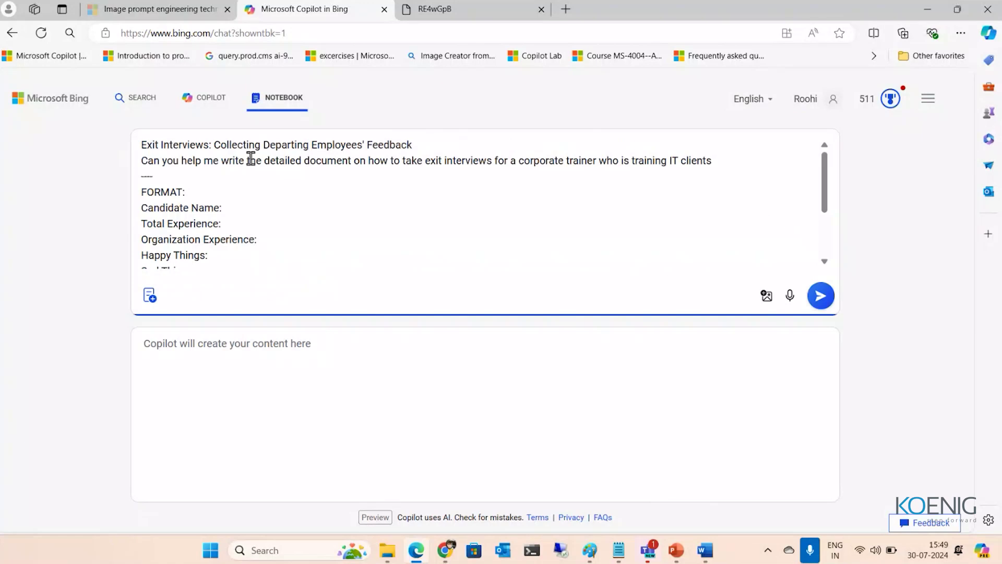
pyautogui.click(822, 301)
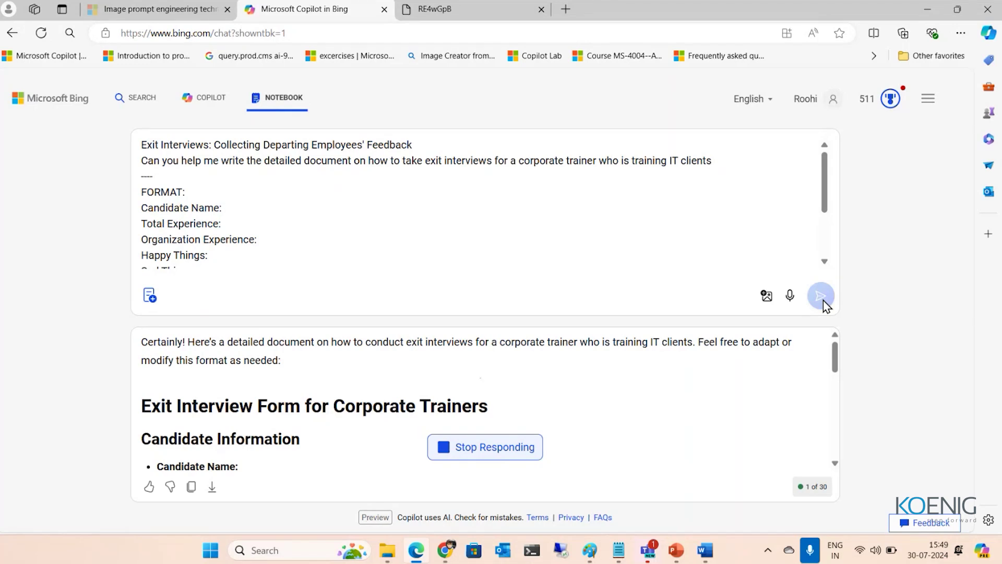
pyautogui.moveTo(836, 357); pyautogui.dragTo(851, 457)
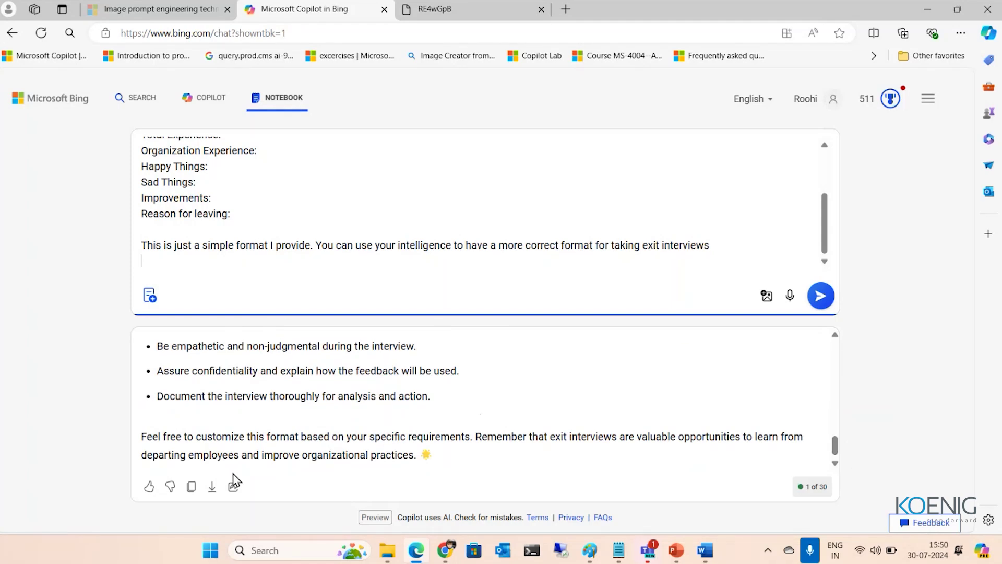
pyautogui.click(212, 486)
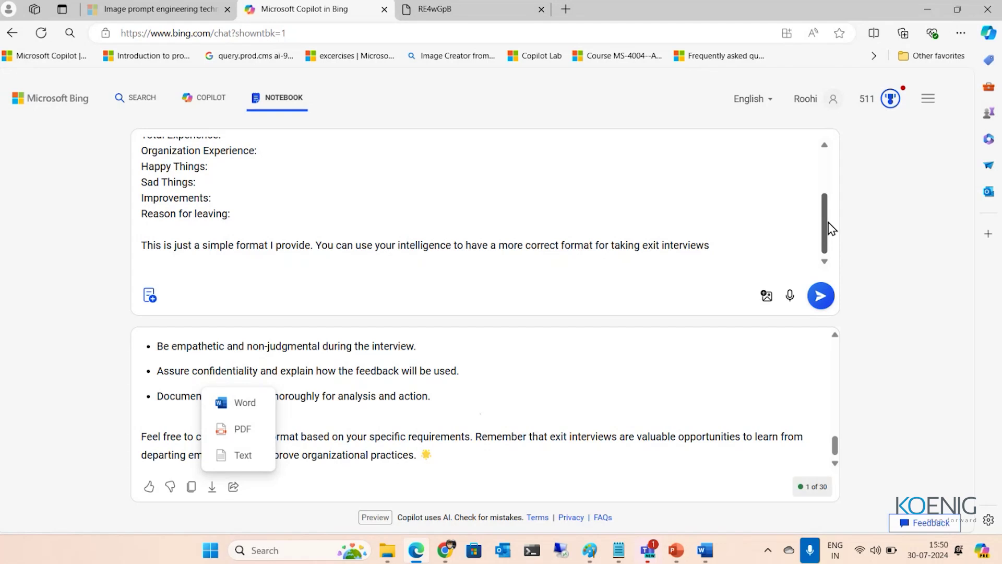
pyautogui.moveTo(825, 220); pyautogui.dragTo(818, 141)
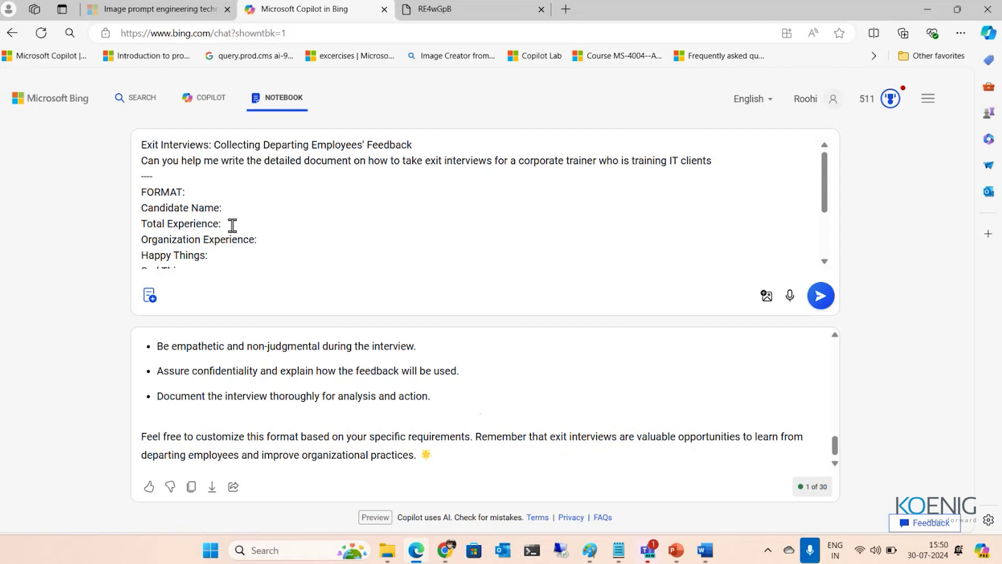
# Delete the 'Candidate Name:' line, resubmit, then go back to the Copilot chat on a new topic
pyautogui.click(221, 209)
pyautogui.press('BackSpace')
pyautogui.press('BackSpace')
pyautogui.press('BackSpace')
pyautogui.press('BackSpace')
pyautogui.press('BackSpace')
pyautogui.press('BackSpace')
pyautogui.press('BackSpace')
pyautogui.press('BackSpace')
pyautogui.press('BackSpace')
pyautogui.press('BackSpace')
pyautogui.press('BackSpace')
pyautogui.press('BackSpace')
pyautogui.press('BackSpace')
pyautogui.press('BackSpace')
pyautogui.press('BackSpace')
pyautogui.press('BackSpace')
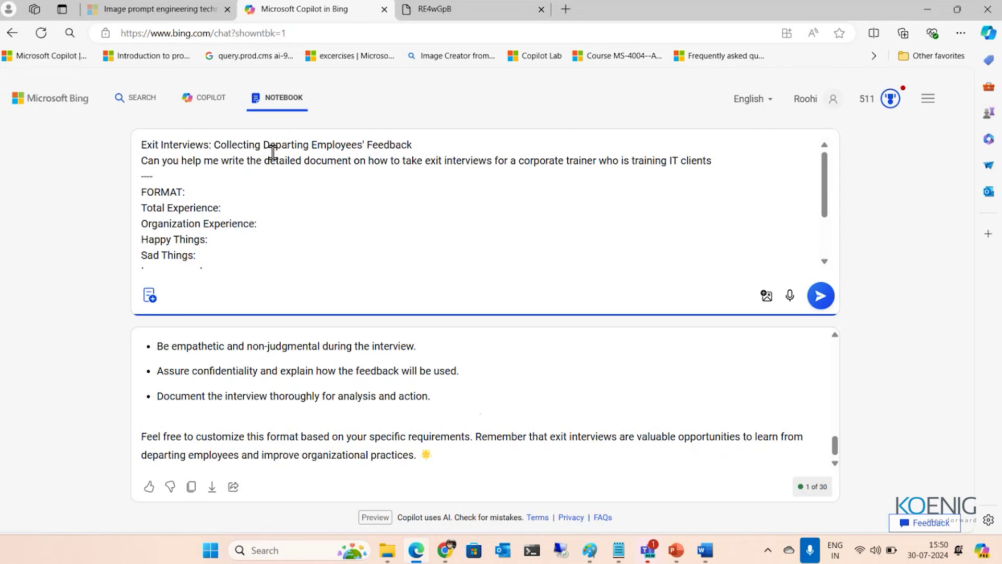
pyautogui.click(820, 295)
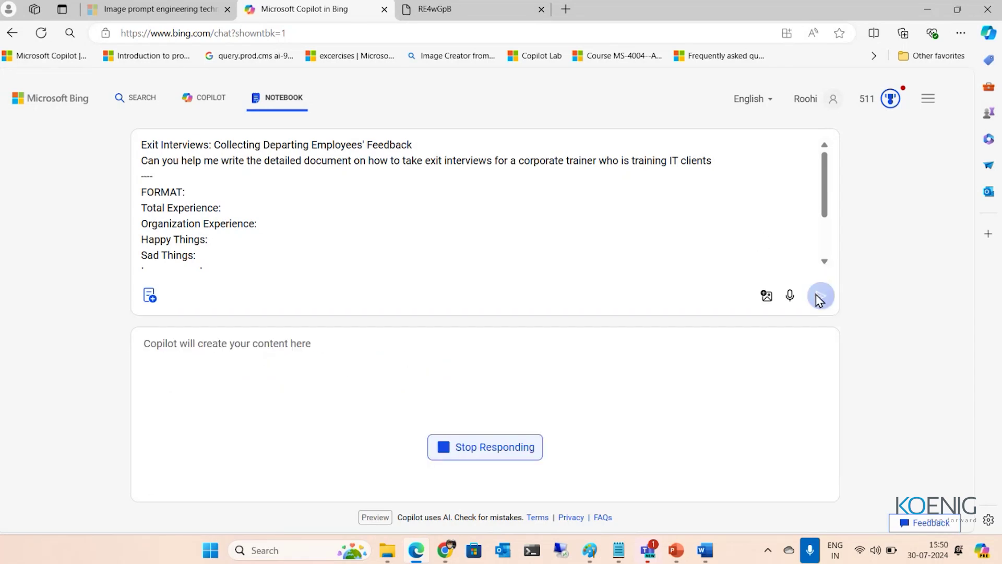
pyautogui.click(207, 102)
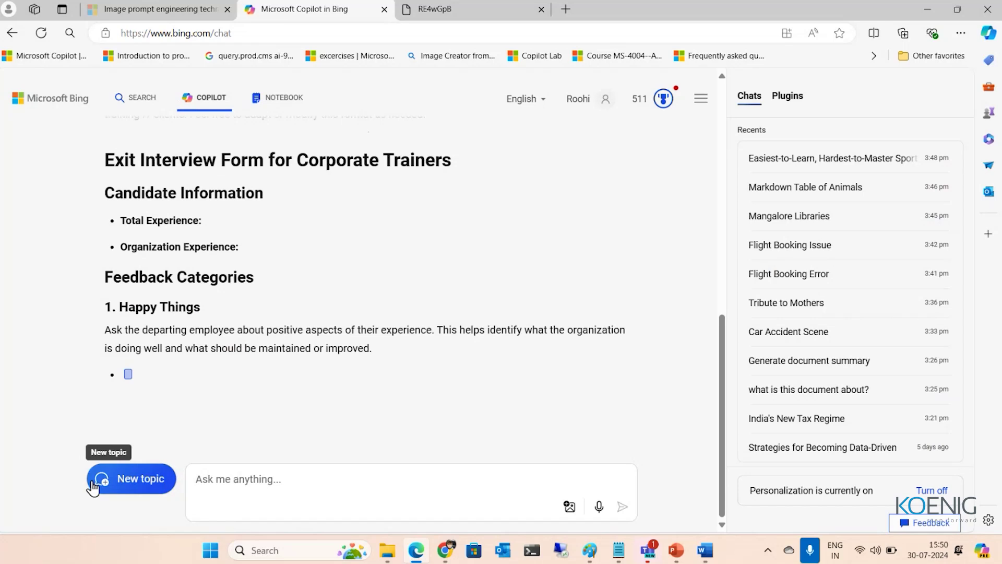
pyautogui.click(94, 484)
# Bring Word to the front and move to the HR image-prompt use case
pyautogui.moveTo(704, 549)
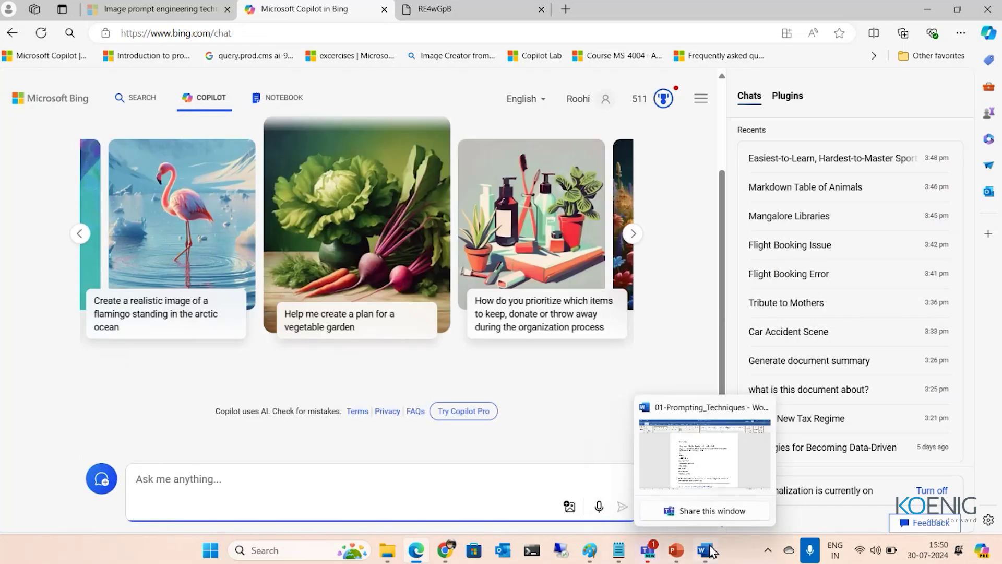
pyautogui.click(713, 483)
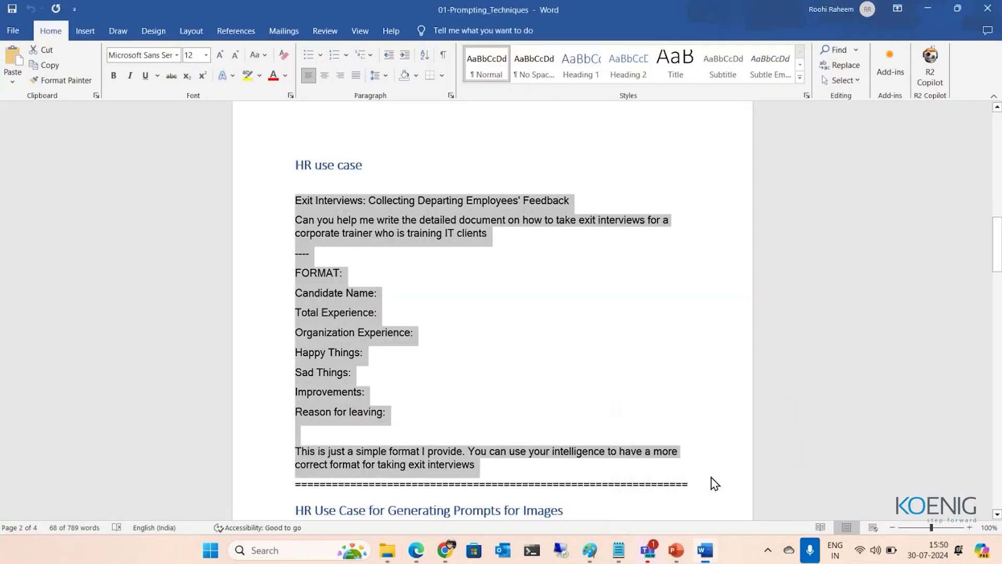
pyautogui.click(624, 387)
pyautogui.press('Down')
pyautogui.press('Down')
pyautogui.press('Down')
pyautogui.press('Down')
pyautogui.press('Down')
pyautogui.press('Down')
pyautogui.press('Down')
pyautogui.press('Down')
pyautogui.press('Down')
pyautogui.press('Down')
pyautogui.press('Down')
pyautogui.press('Down')
pyautogui.press('Down')
pyautogui.press('Down')
pyautogui.press('Down')
pyautogui.press('Down')
pyautogui.press('Down')
pyautogui.press('Down')
pyautogui.press('Down')
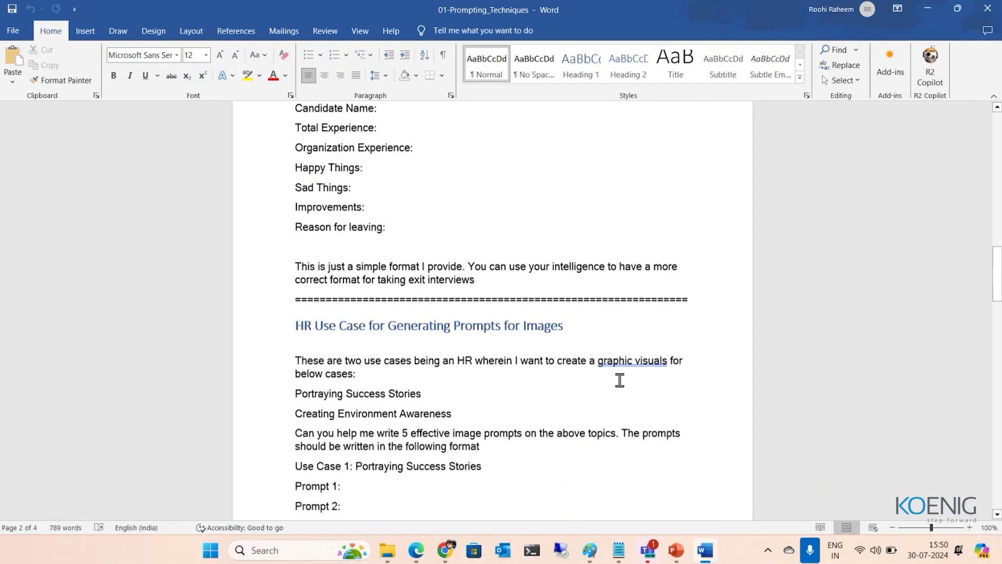
pyautogui.press('Up')
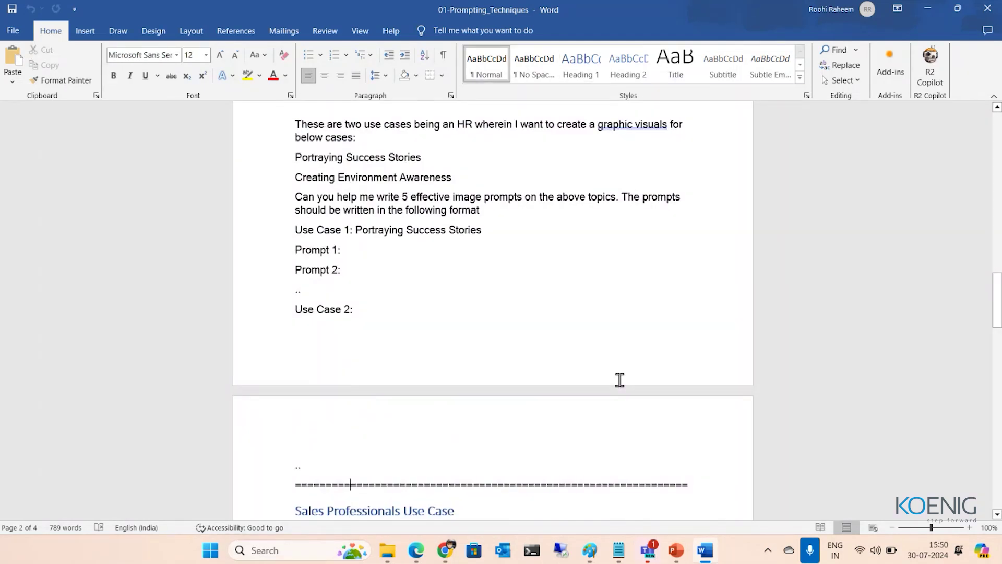
pyautogui.scroll(2, 620, 380)
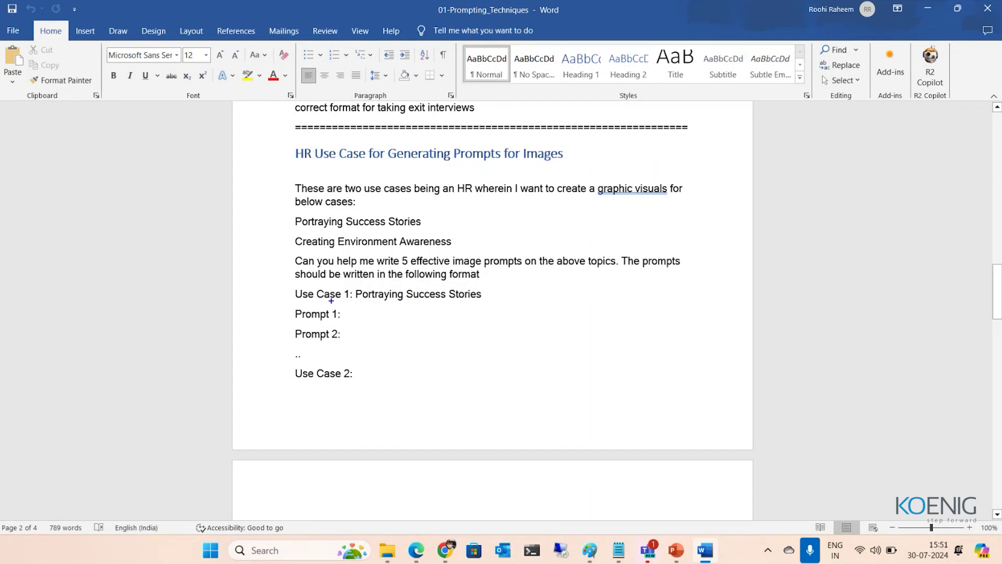
# Ink-annotate the image-prompt use case, clear the marks, and select the request through 'Use Case 2:'
pyautogui.moveTo(316, 299); pyautogui.dragTo(329, 302)
pyautogui.moveTo(322, 228); pyautogui.dragTo(350, 221)
pyautogui.moveTo(378, 302)
pyautogui.mouseDown()
pyautogui.moveTo(488, 302)
pyautogui.moveTo(360, 339)
pyautogui.moveTo(362, 355)
pyautogui.mouseUp()
pyautogui.moveTo(381, 327); pyautogui.dragTo(379, 342)
pyautogui.moveTo(380, 326); pyautogui.dragTo(390, 325)
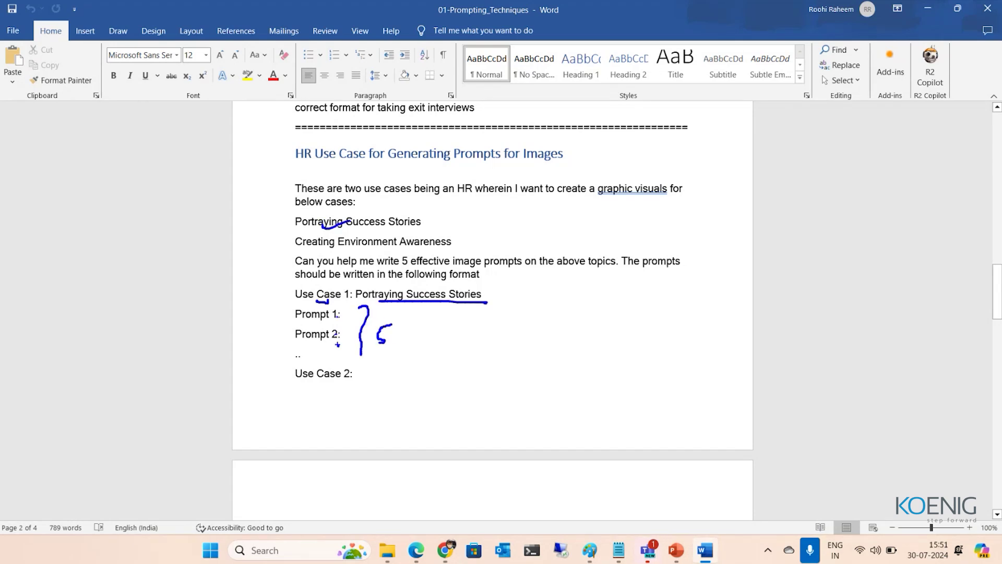
pyautogui.moveTo(405, 247); pyautogui.dragTo(402, 247)
pyautogui.moveTo(299, 386); pyautogui.dragTo(359, 386)
pyautogui.moveTo(348, 250); pyautogui.dragTo(399, 251)
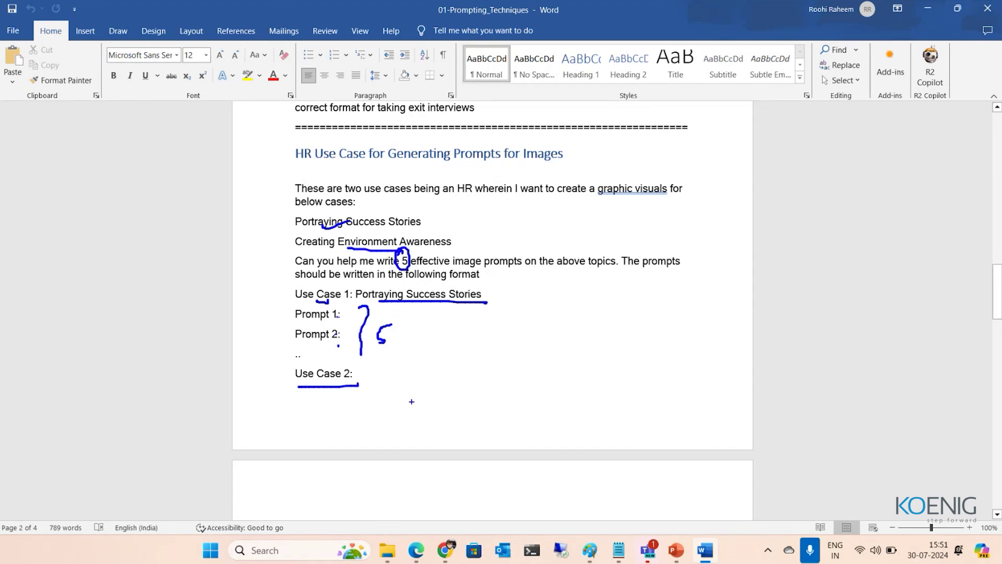
pyautogui.moveTo(392, 385); pyautogui.dragTo(493, 383)
pyautogui.moveTo(360, 391); pyautogui.dragTo(368, 465)
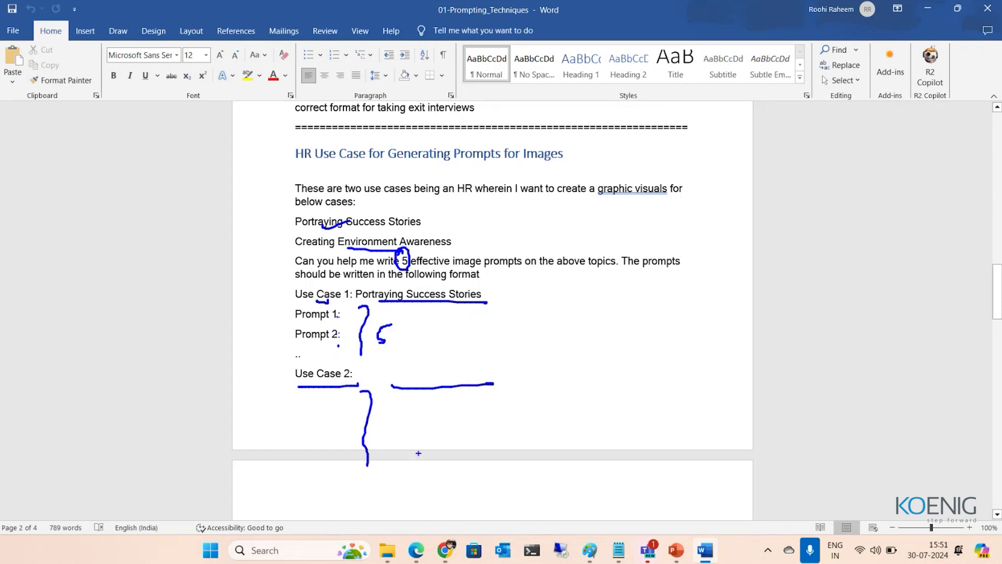
pyautogui.press('Escape')
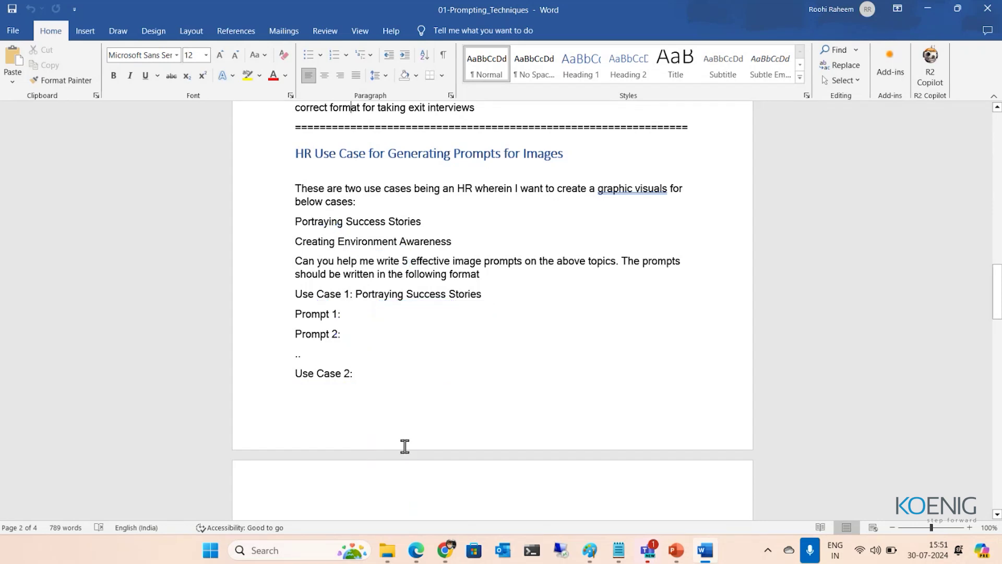
pyautogui.moveTo(371, 373); pyautogui.dragTo(292, 190)
pyautogui.hotkey('ctrl', 'c')
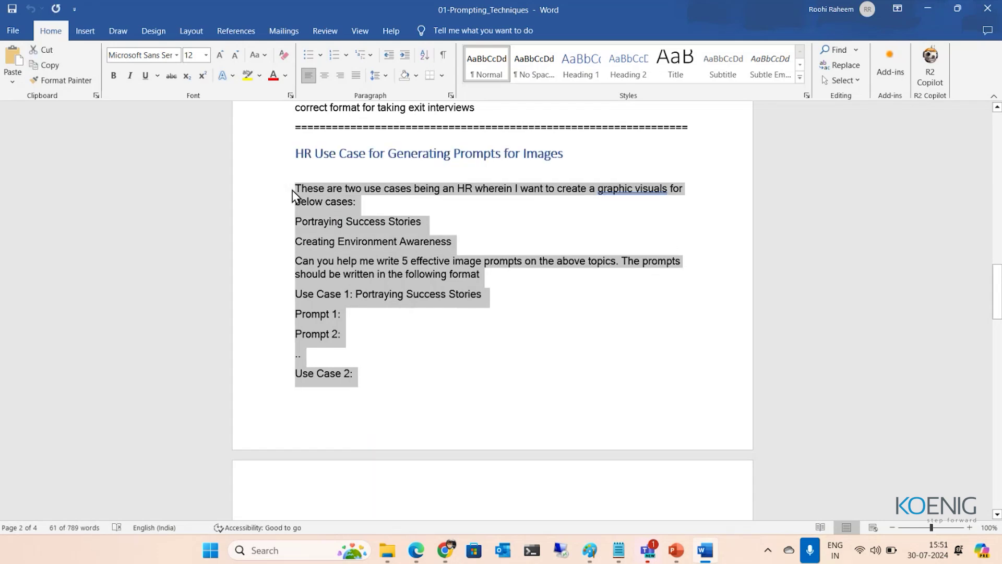
# Paste the image-prompt request into Copilot and send it, returning five prompts per use case
pyautogui.moveTo(416, 550)
pyautogui.click(403, 473)
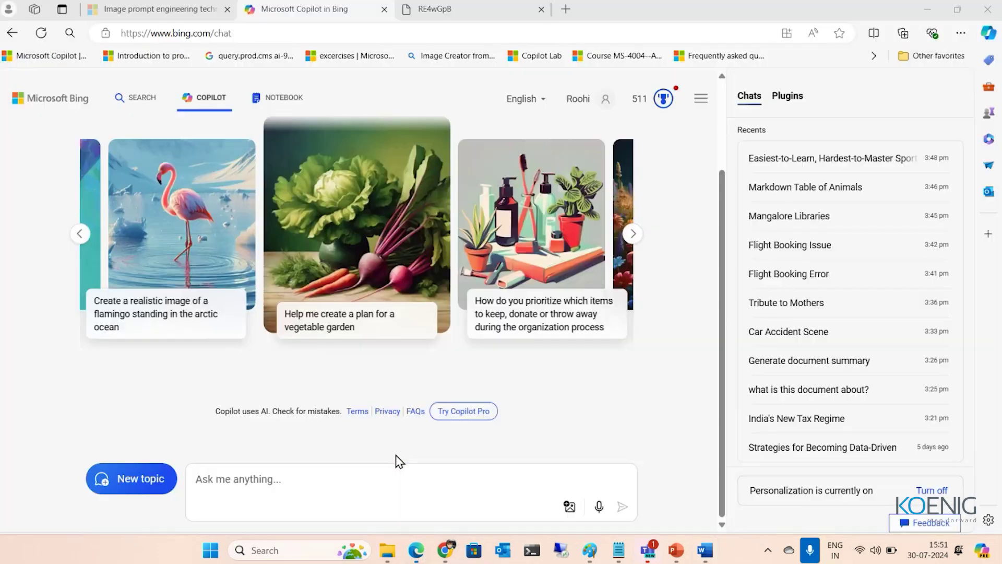
pyautogui.hotkey('ctrl', 'v')
pyautogui.press('Return')
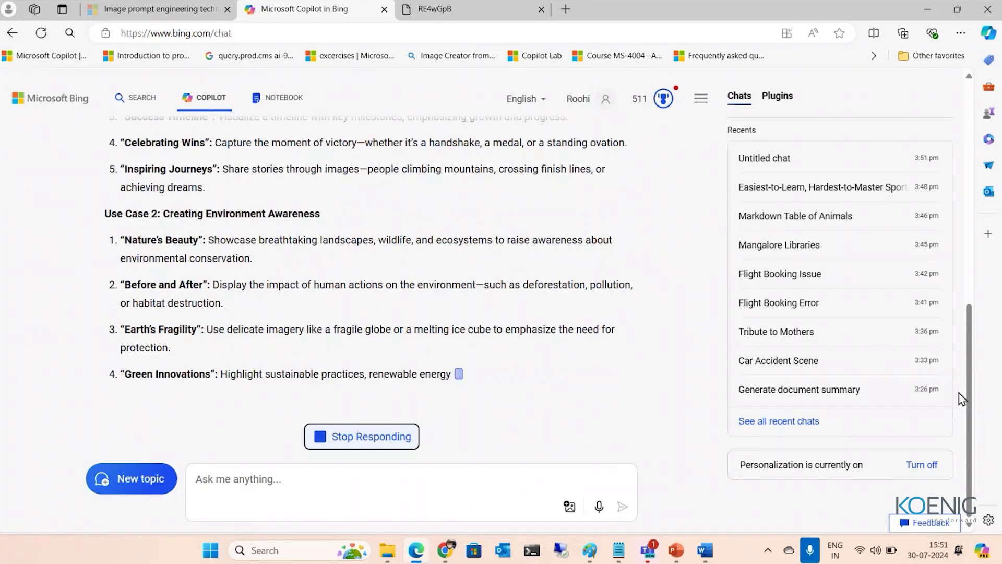
pyautogui.moveTo(970, 409); pyautogui.dragTo(966, 276)
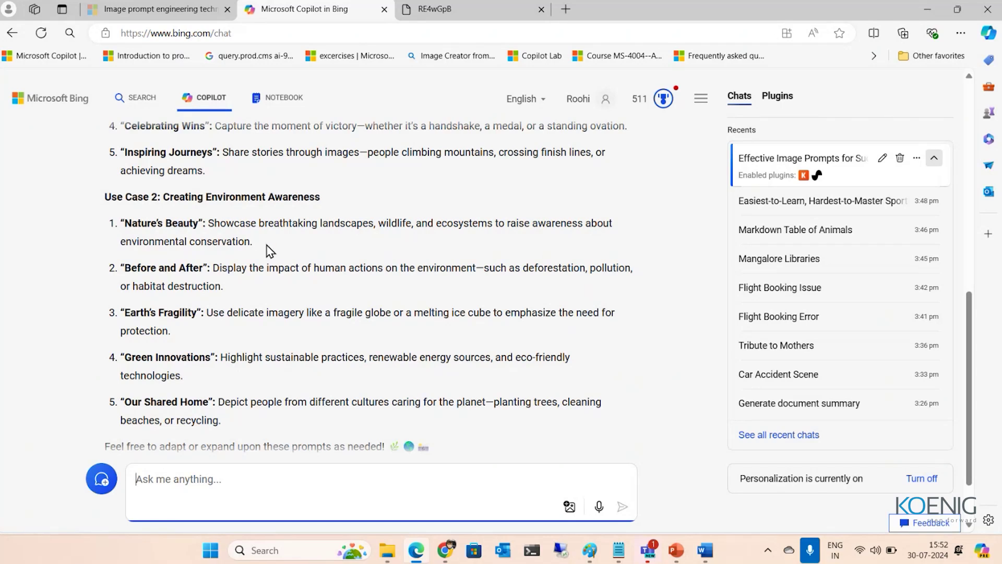
# Send the 'Nature's Beauty' prompt with 'create an image' to generate DALL-E landscape images
pyautogui.moveTo(267, 242); pyautogui.dragTo(165, 483)
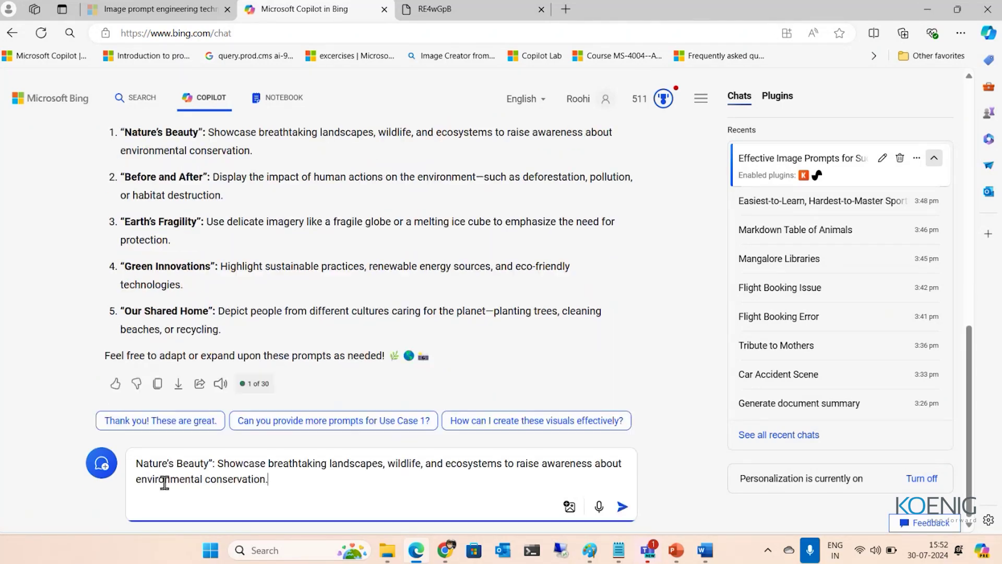
pyautogui.write('create ')
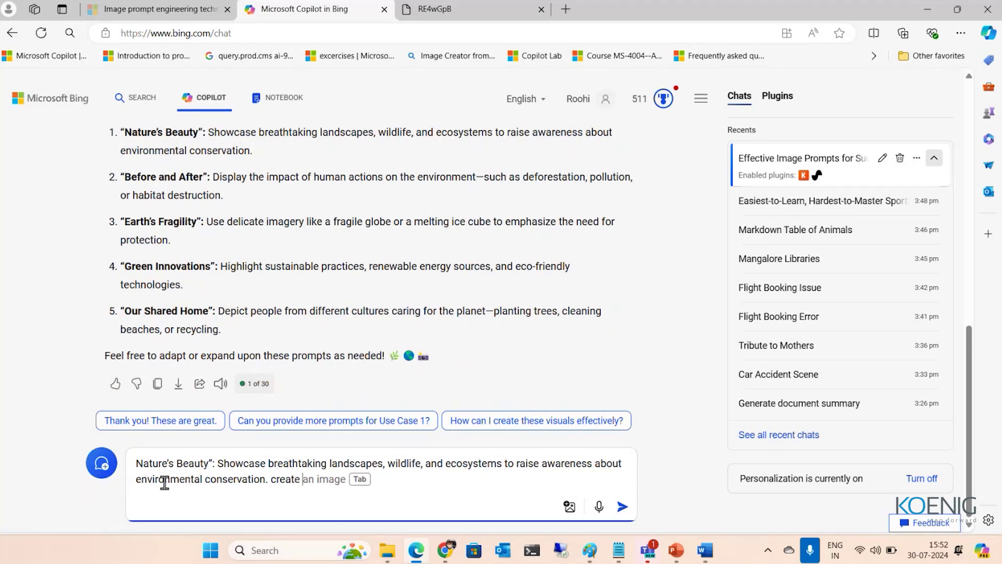
pyautogui.write('an image')
pyautogui.press('Return')
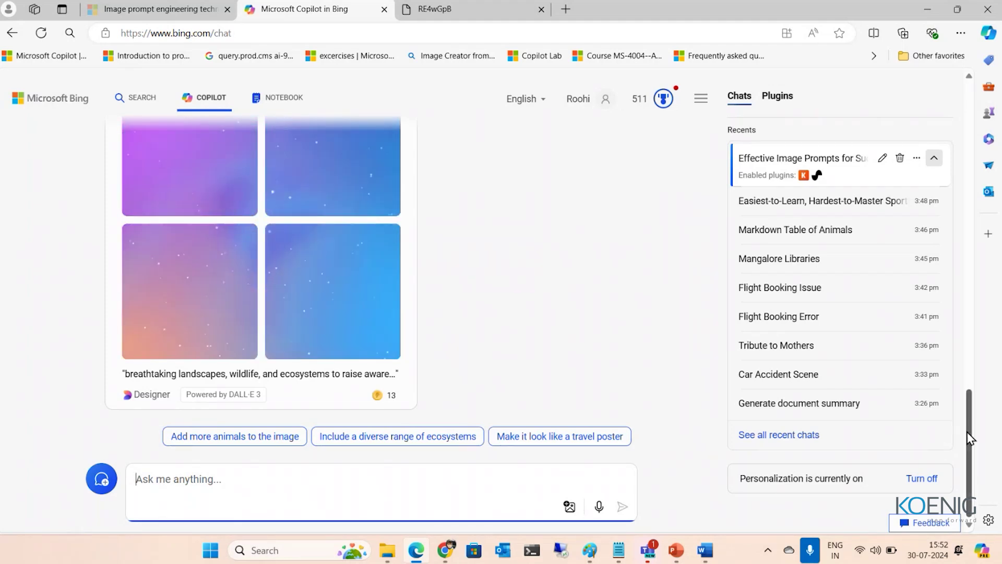
pyautogui.scroll(2, 974, 403)
pyautogui.scroll(-1, 972, 410)
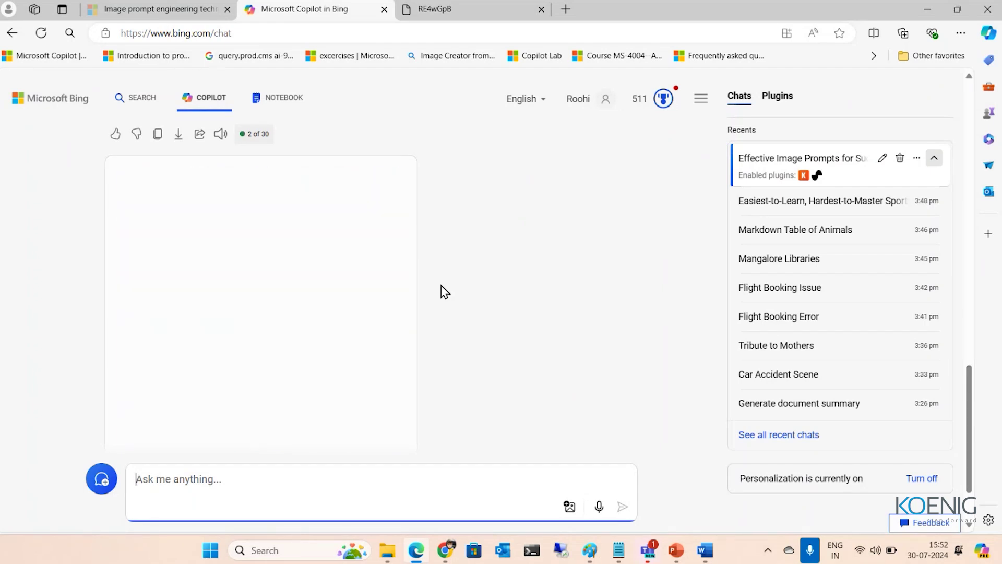
# Open the lower-left generated landscape image enlarged
pyautogui.moveTo(369, 283)
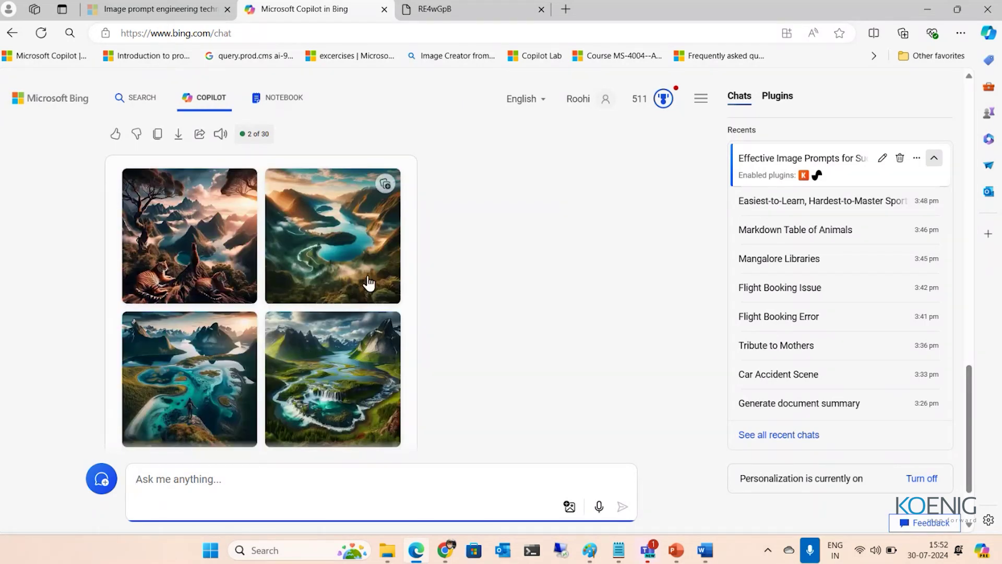
pyautogui.moveTo(969, 377); pyautogui.dragTo(973, 401)
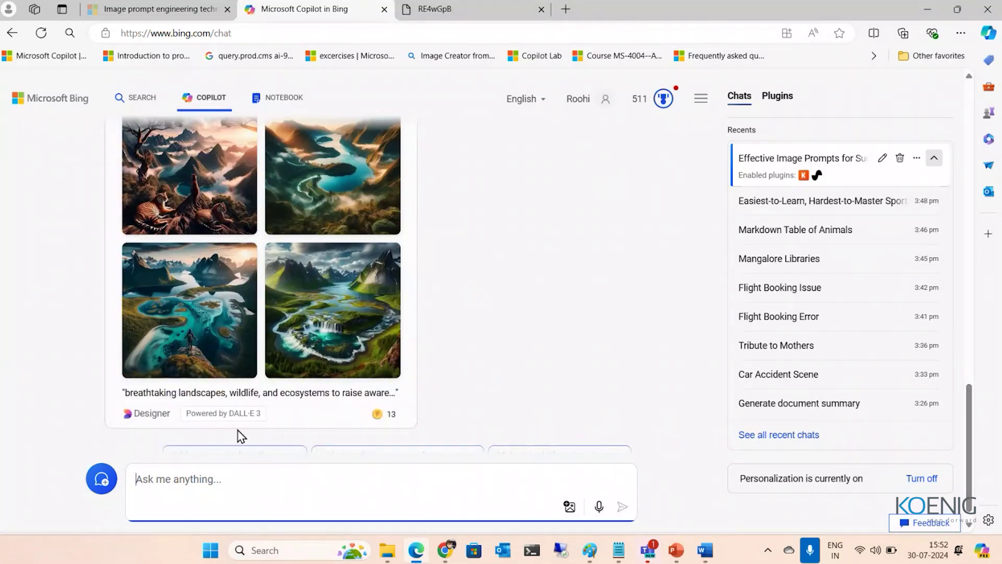
pyautogui.moveTo(246, 375)
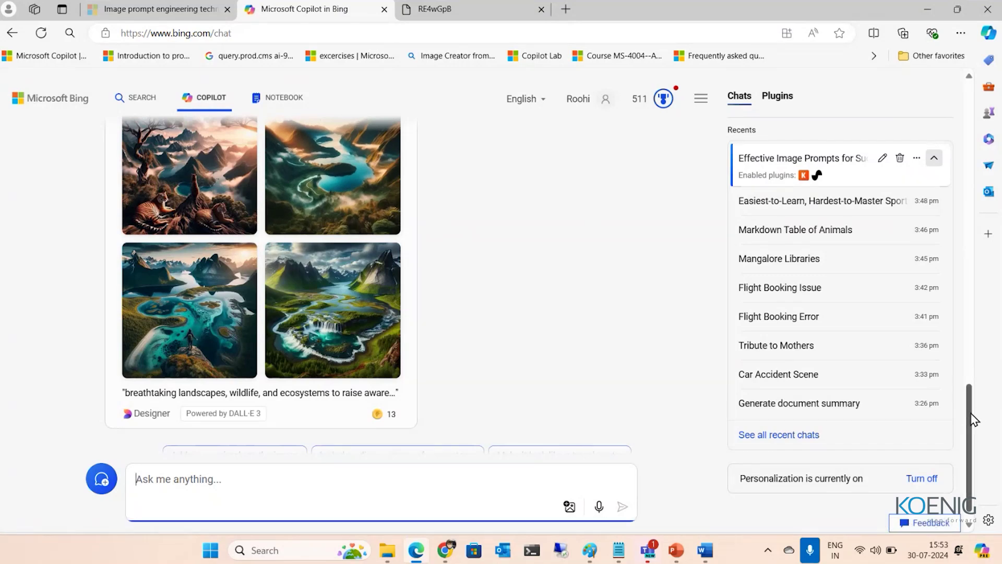
pyautogui.moveTo(975, 417); pyautogui.dragTo(974, 439)
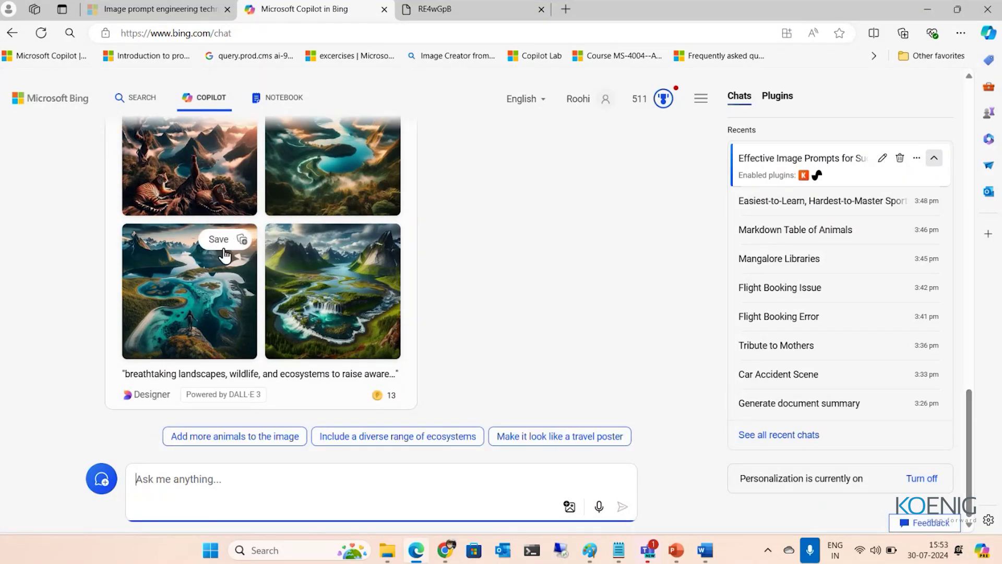
pyautogui.click(209, 285)
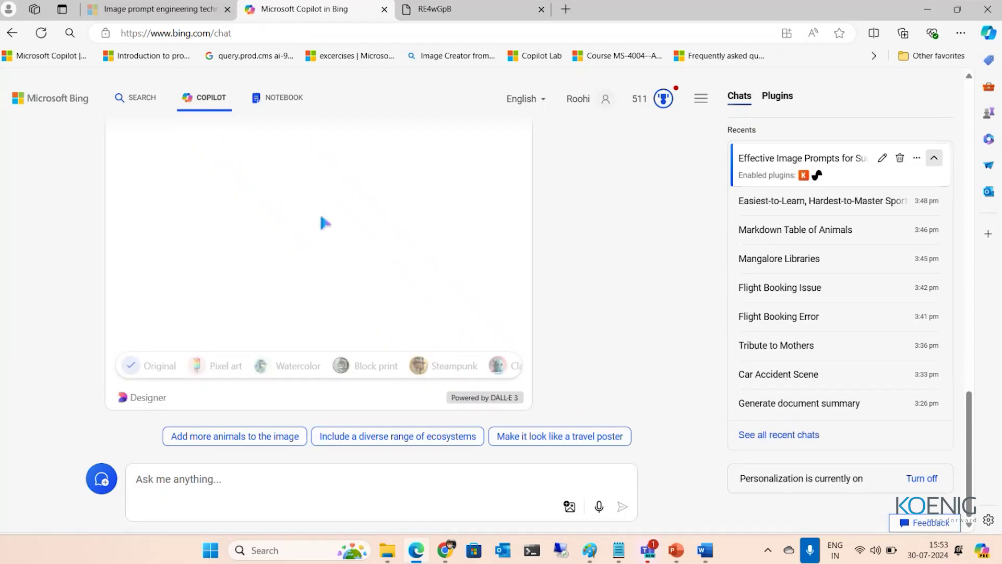
pyautogui.moveTo(969, 410); pyautogui.dragTo(962, 342)
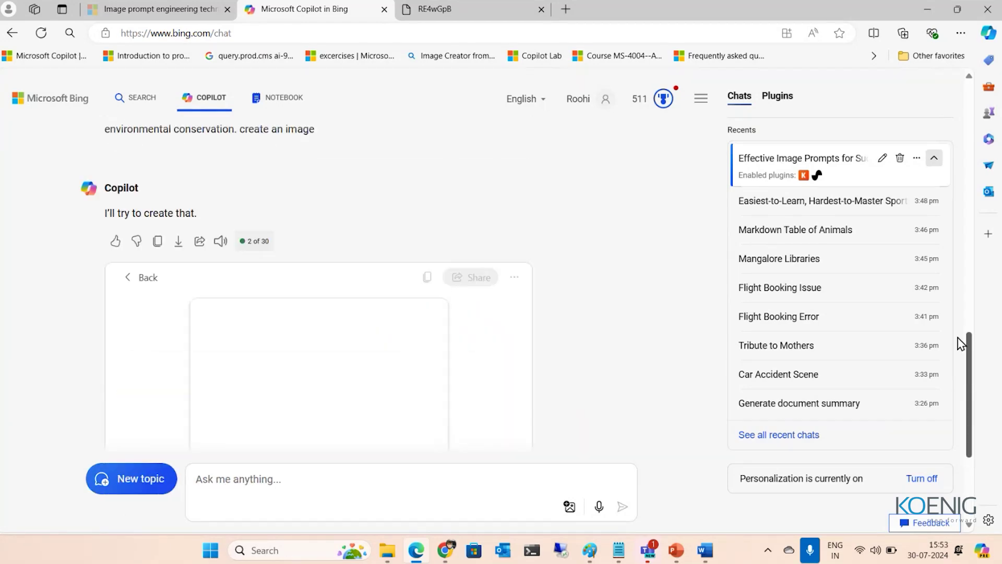
pyautogui.scroll(-2, 313, 313)
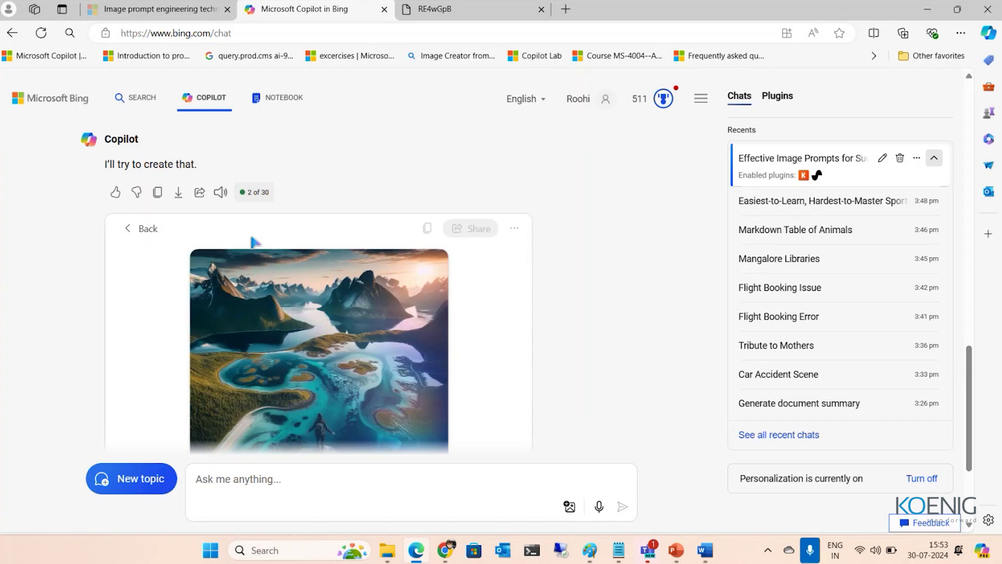